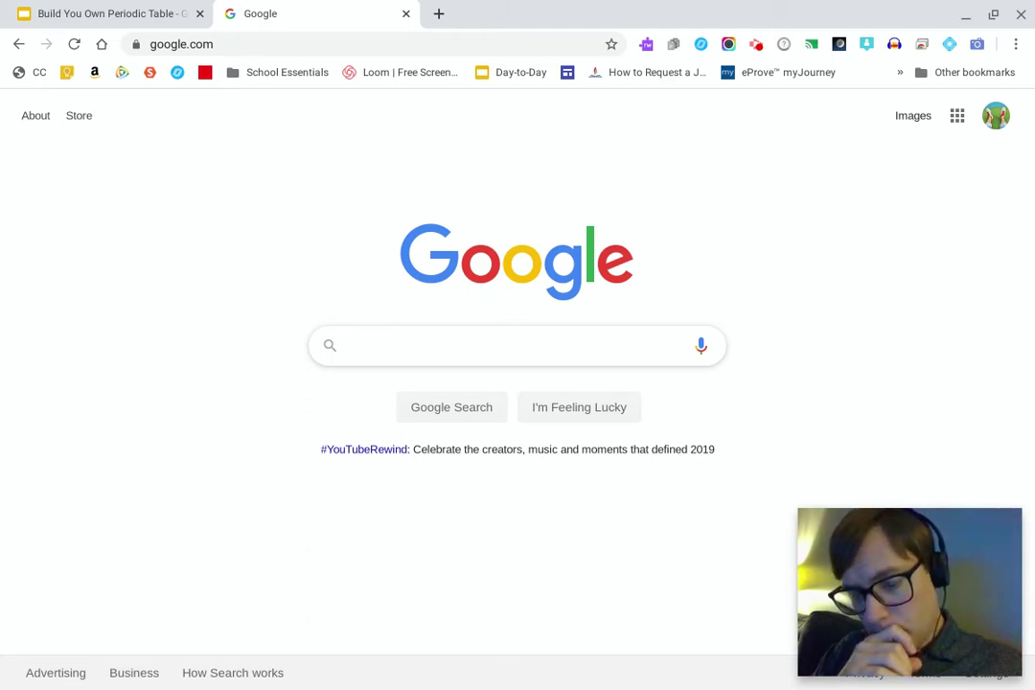
# Step: Search Google for "red panda" and show the image results
pyautogui.click(143, 9)
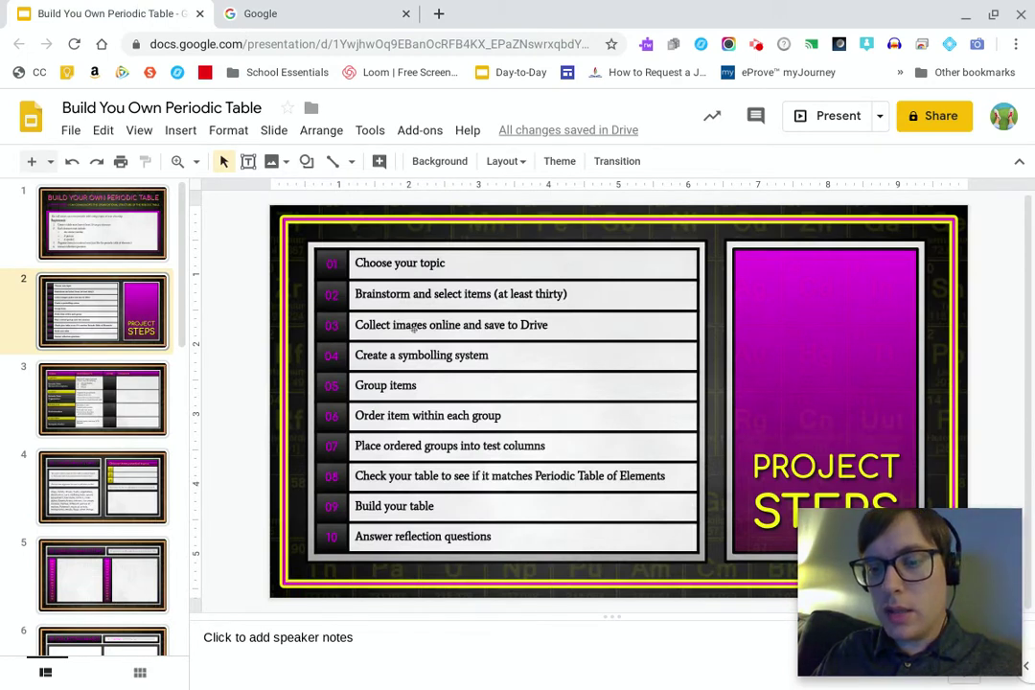
pyautogui.click(336, 15)
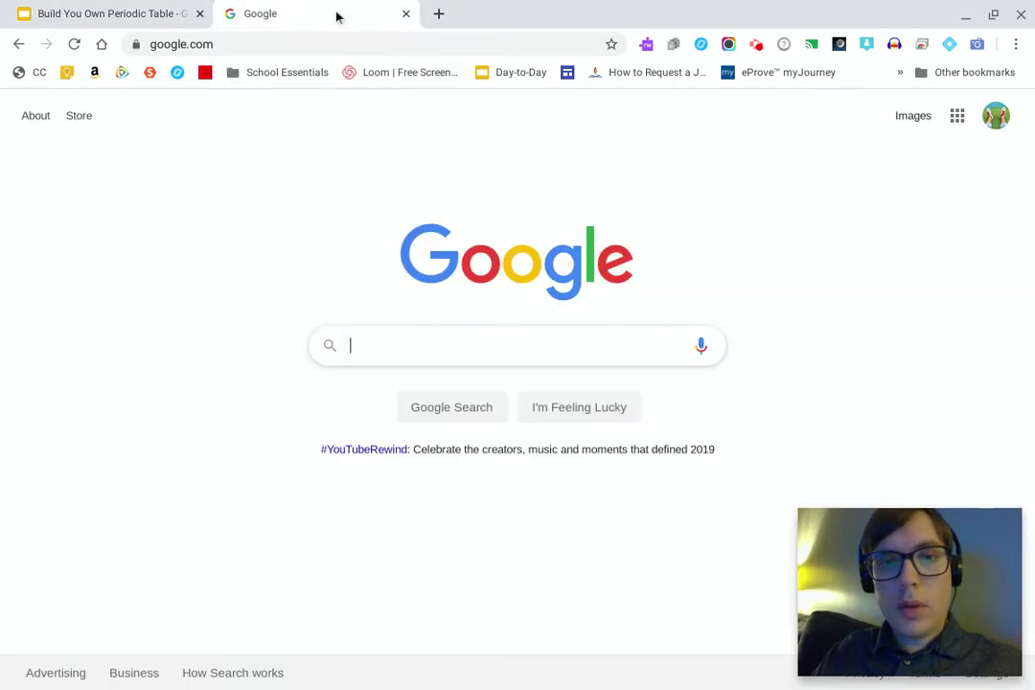
pyautogui.write('re')
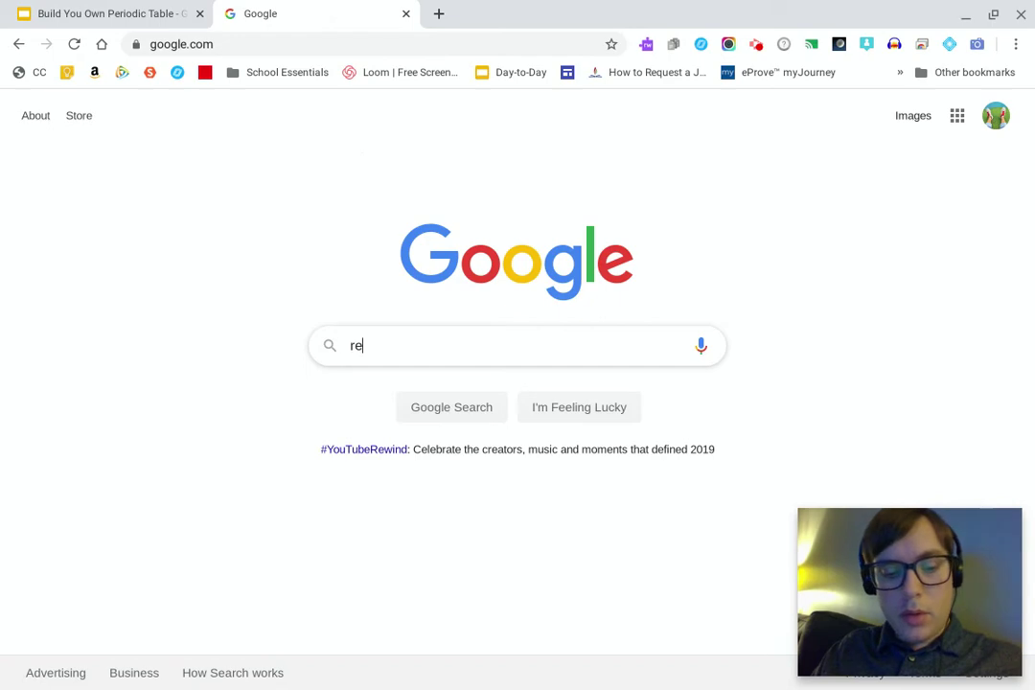
pyautogui.write('d panda')
pyautogui.press('Return')
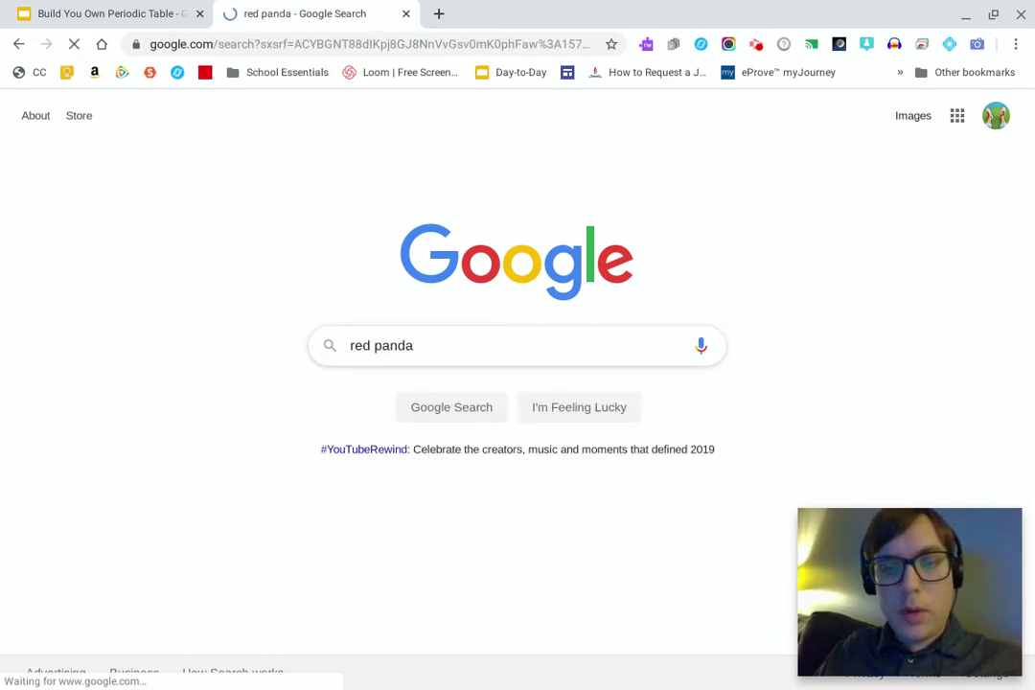
pyautogui.click(217, 175)
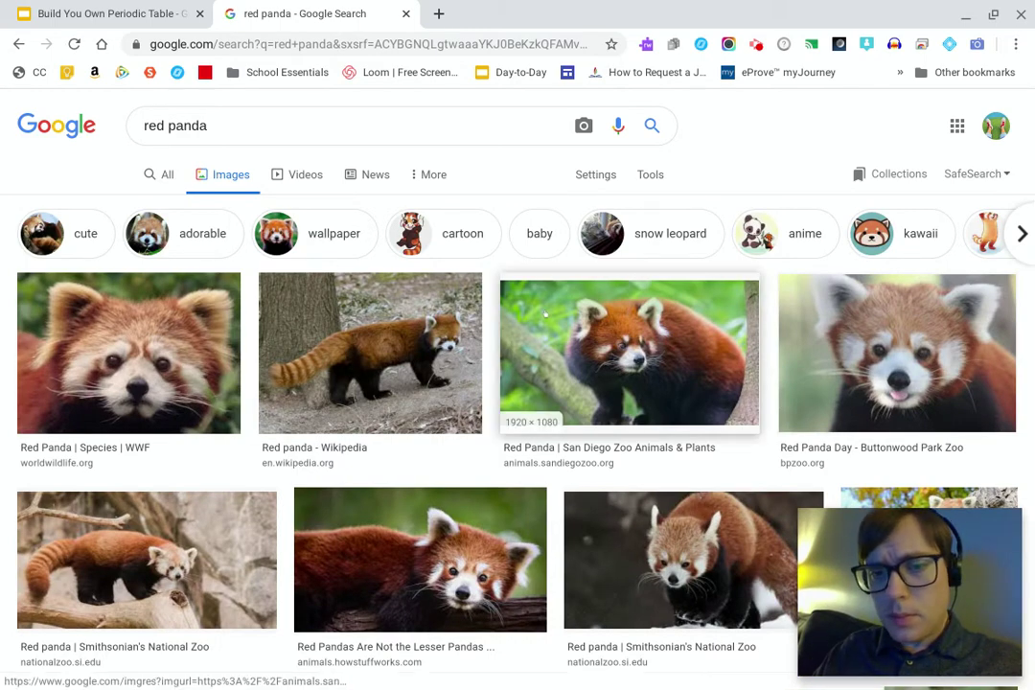
# Step: Copy the San Diego Zoo red panda image and paste it onto the Project Steps slide in Google Slides
pyautogui.click(545, 313)
pyautogui.rightClick(798, 269)
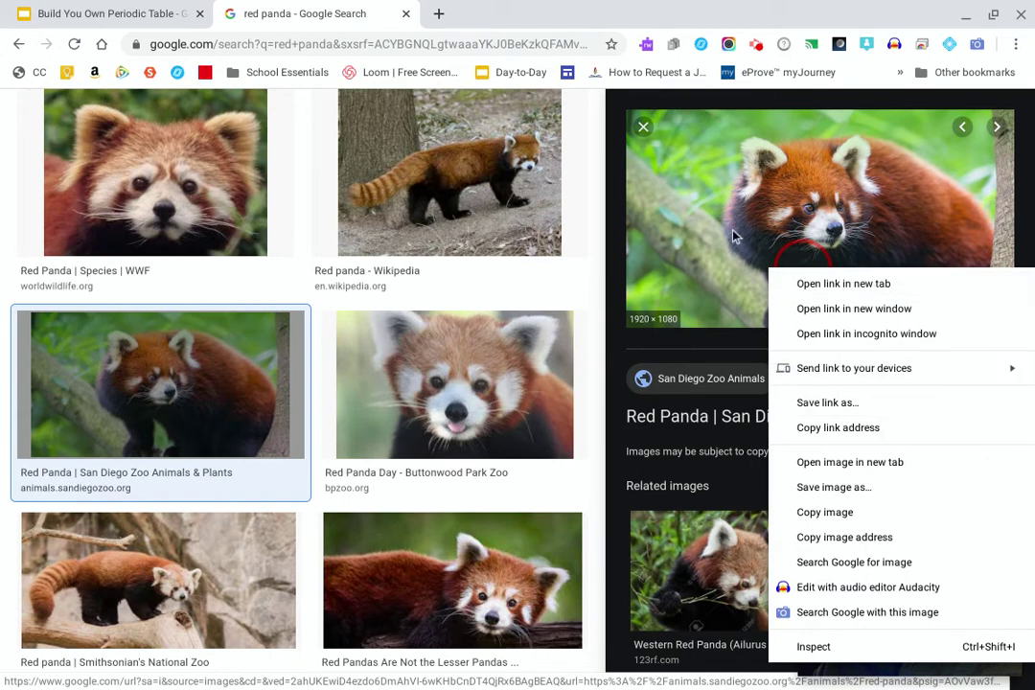
pyautogui.click(796, 513)
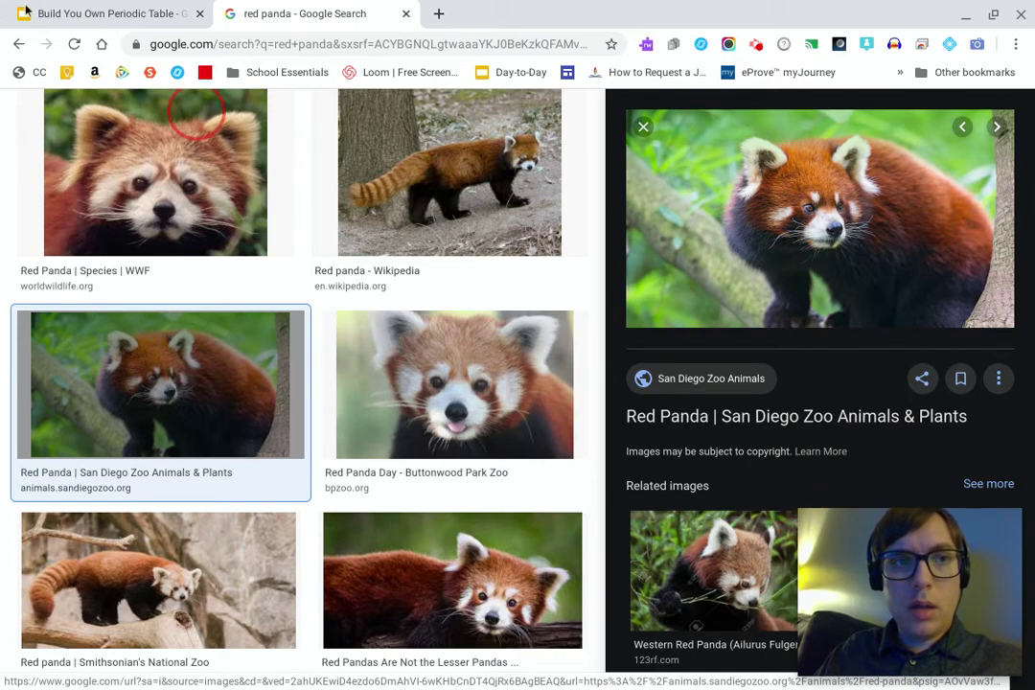
pyautogui.click(62, 14)
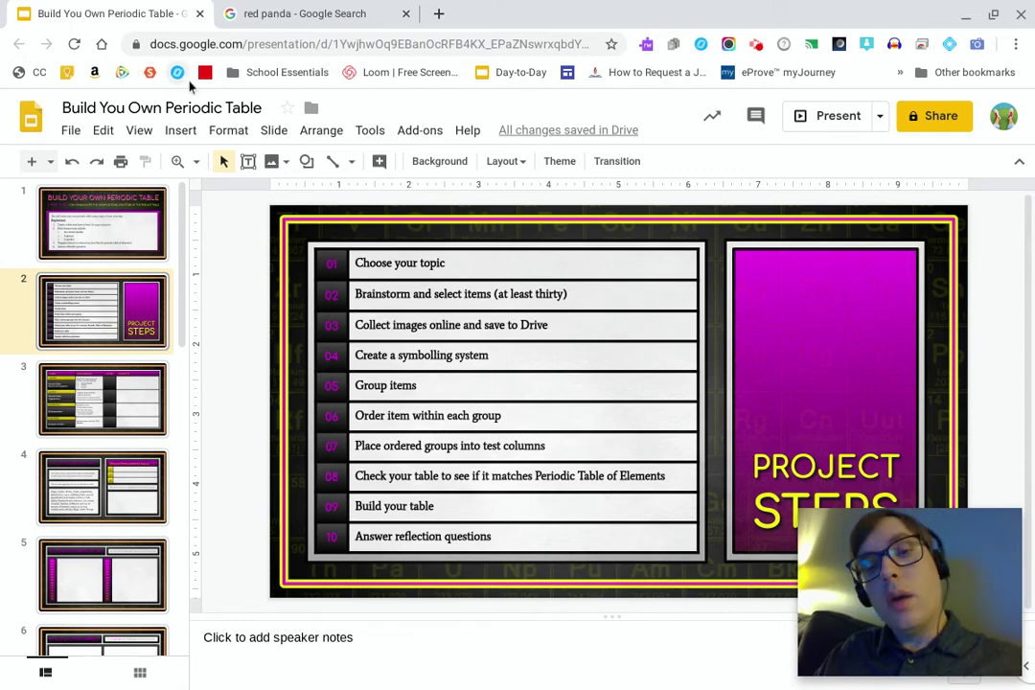
pyautogui.hotkey('ctrl', 'v')
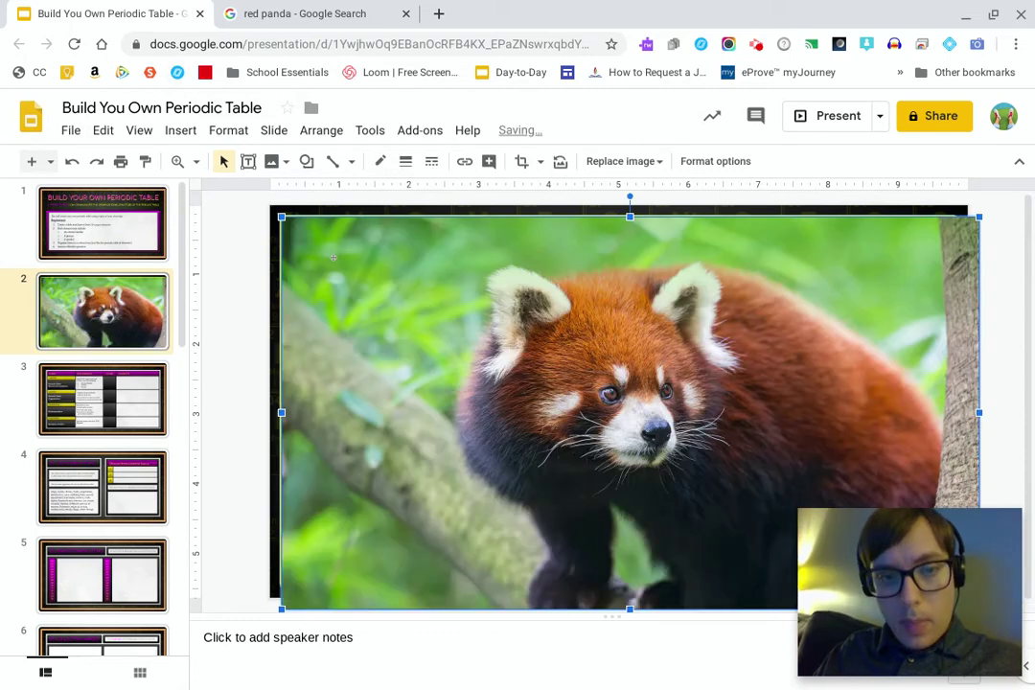
# Step: Reposition and shrink the pasted red panda image, and delete it from the Project Steps slide
pyautogui.moveTo(407, 278); pyautogui.dragTo(397, 266)
pyautogui.moveTo(272, 207); pyautogui.dragTo(436, 340)
pyautogui.click(583, 412)
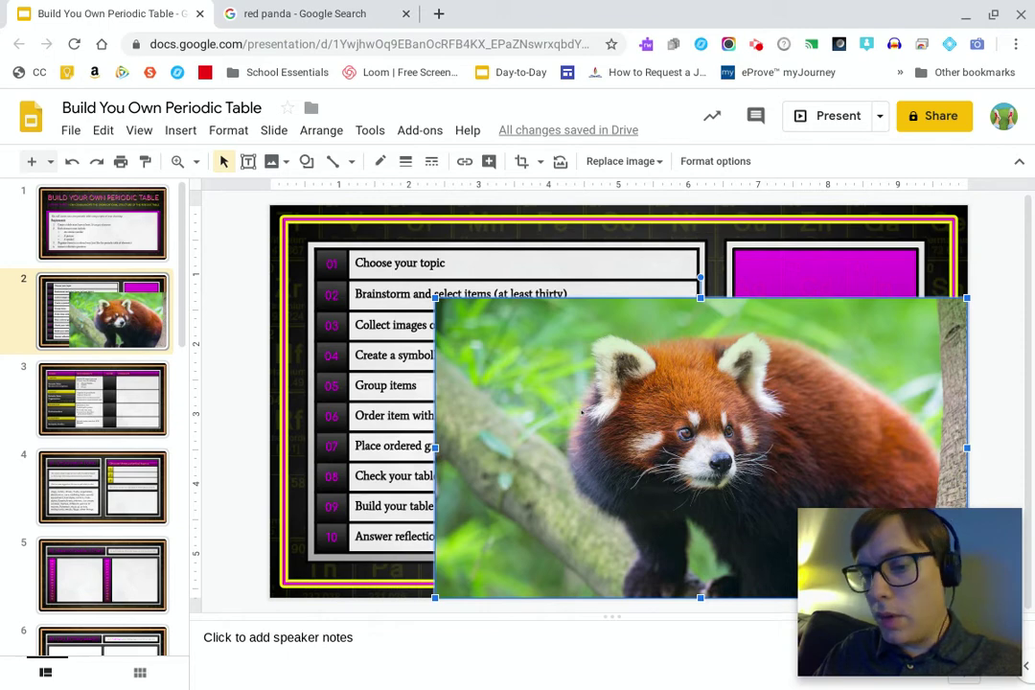
pyautogui.press('Delete')
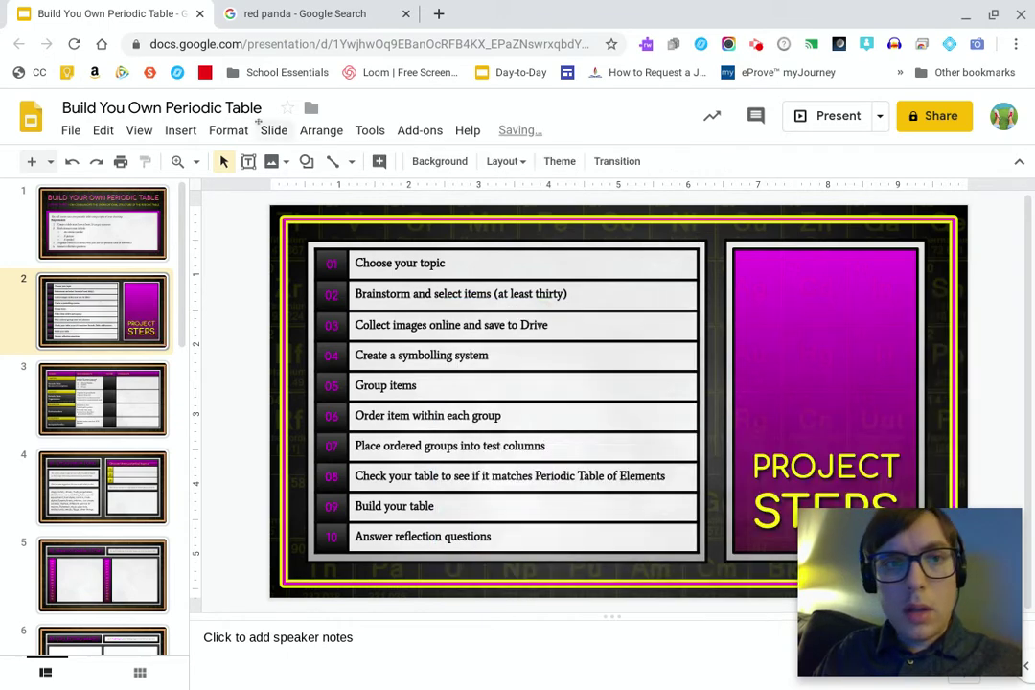
# Step: Return to the red panda image results and start saving the San Diego Zoo image as a file
pyautogui.click(247, 16)
pyautogui.click(472, 154)
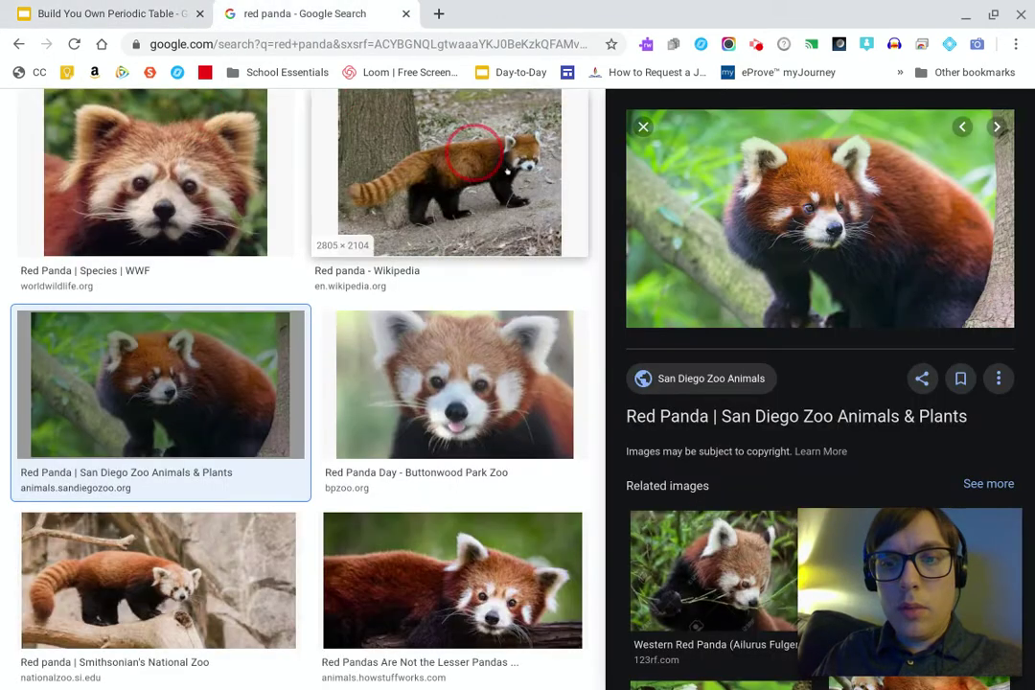
pyautogui.rightClick(717, 198)
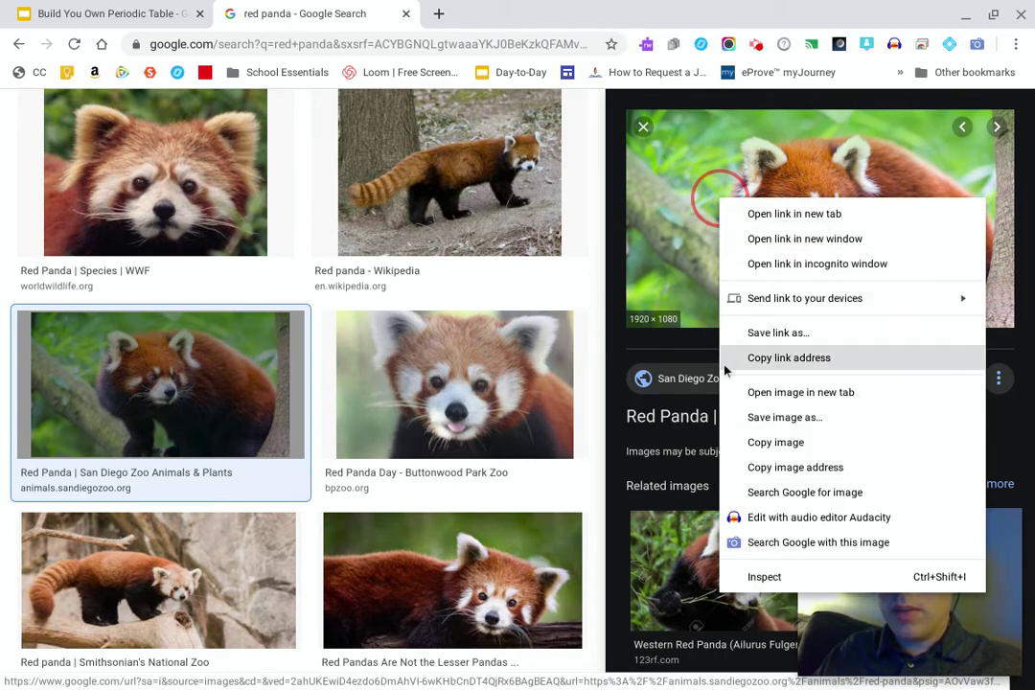
pyautogui.click(739, 417)
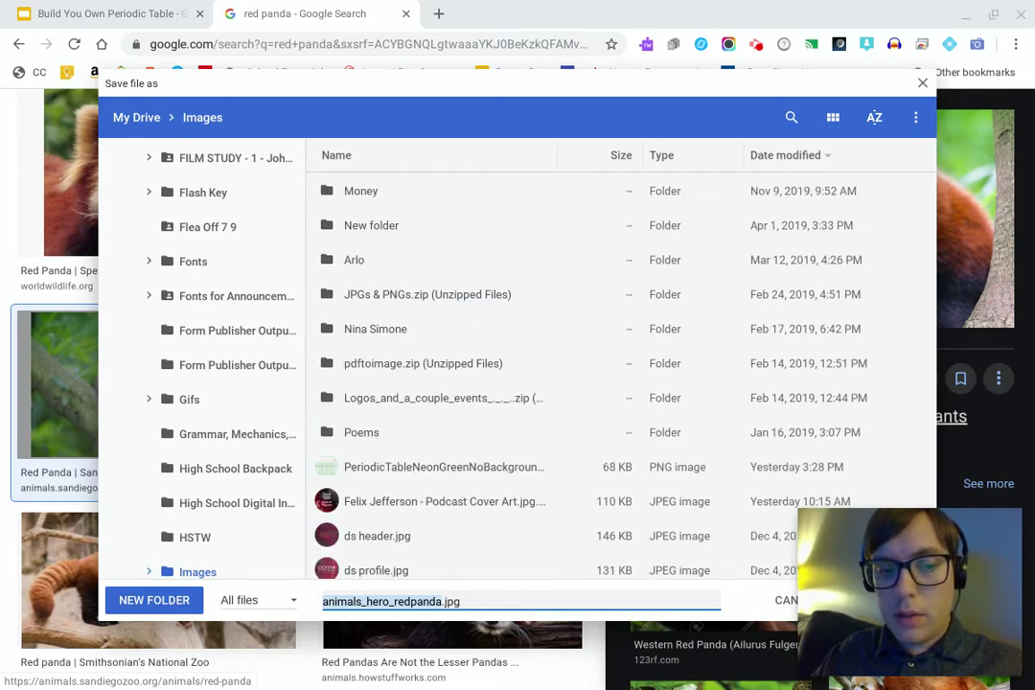
# Step: Create a new folder named "Periodic Table" inside the Images folder of My Drive
pyautogui.click(153, 600)
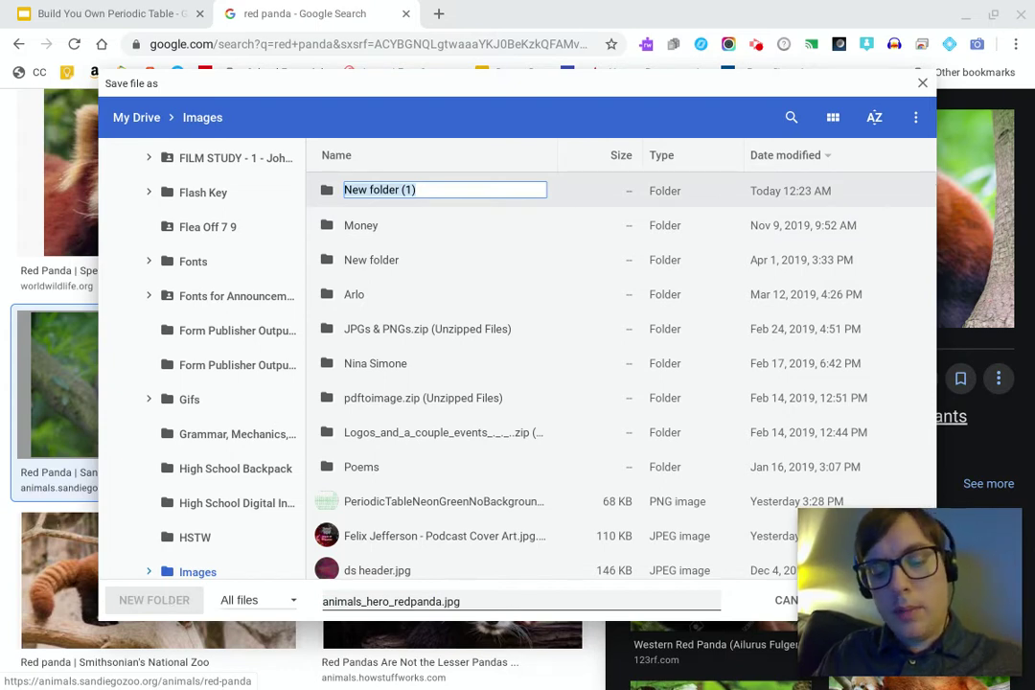
pyautogui.write('Periodic')
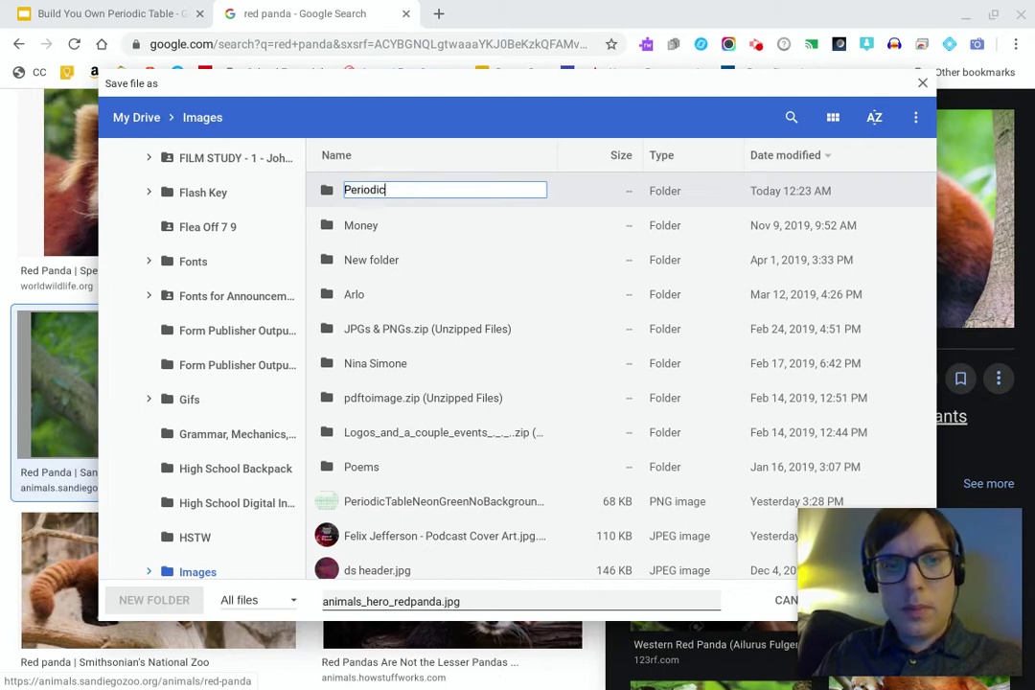
pyautogui.press('BackSpace')
pyautogui.press('BackSpace')
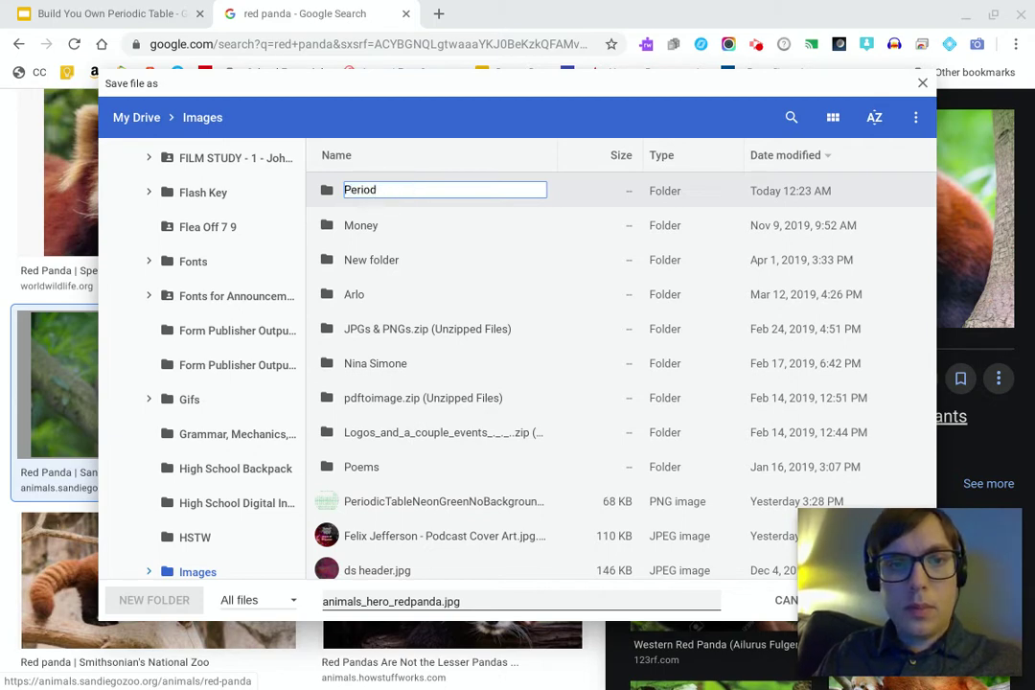
pyautogui.write('ic a')
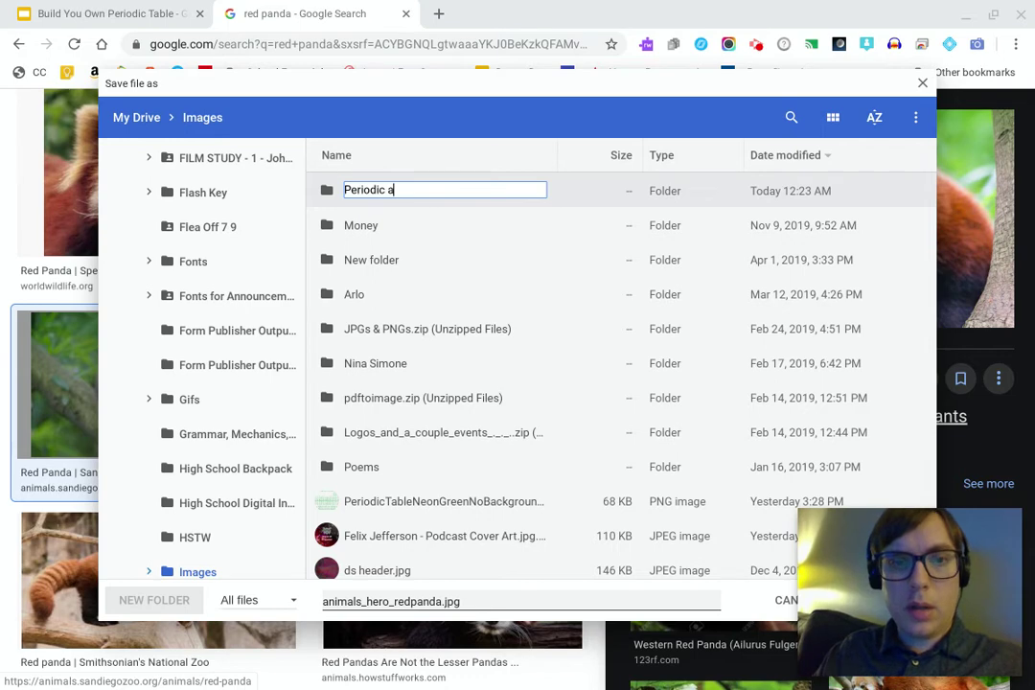
pyautogui.press('BackSpace')
pyautogui.press('BackSpace')
pyautogui.write('Table')
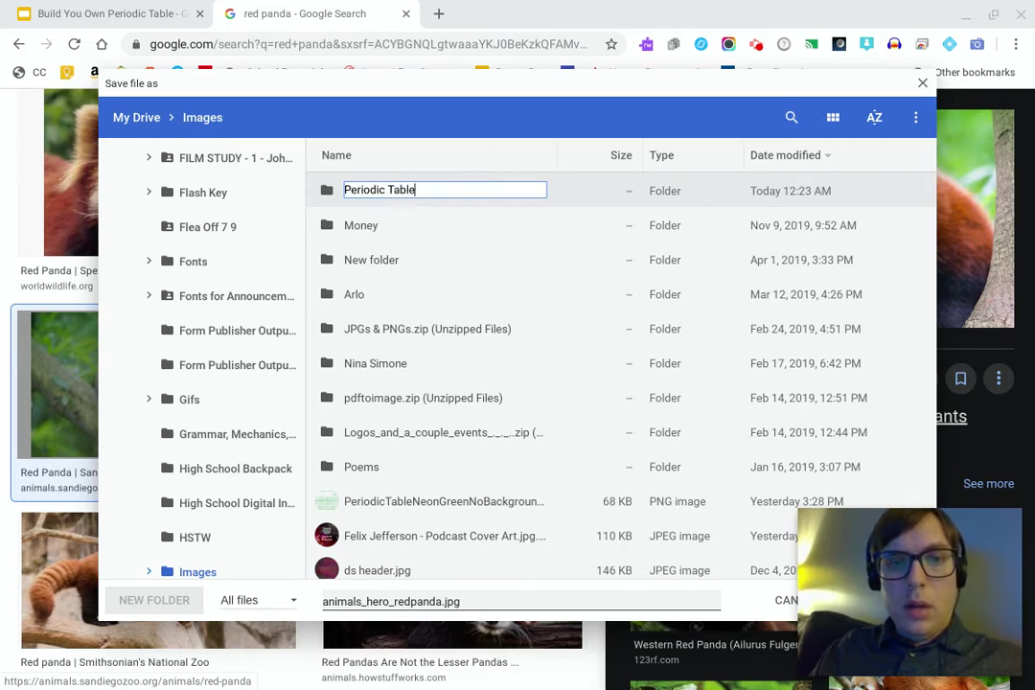
pyautogui.press('Return')
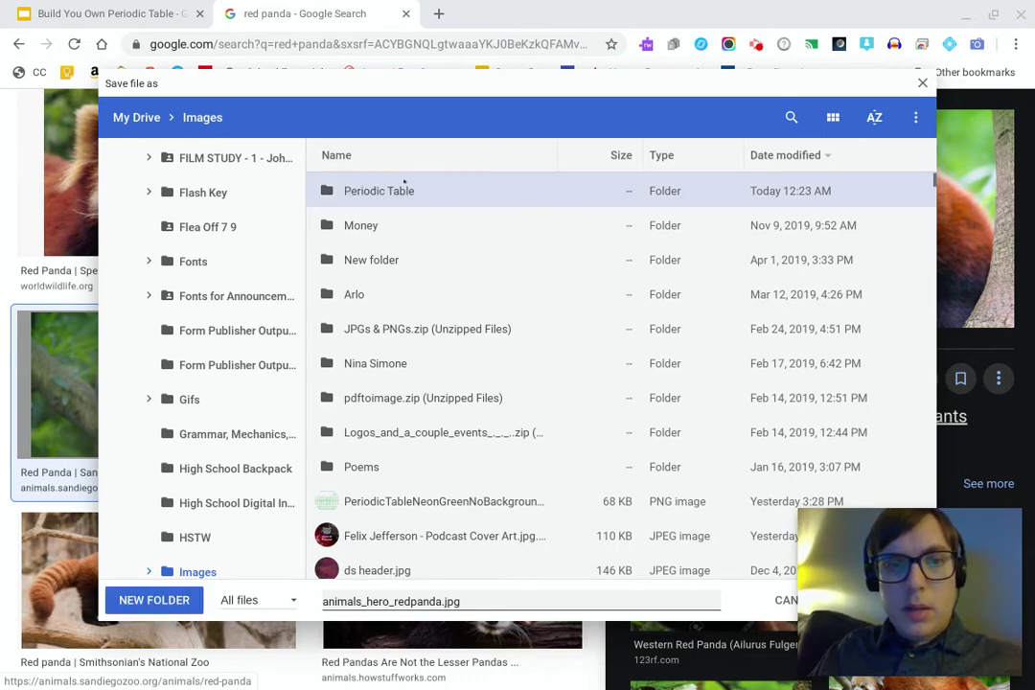
# Step: Save the image as animals_hero_redpanda.jpg in the Periodic Table folder and close its preview
pyautogui.doubleClick(404, 188)
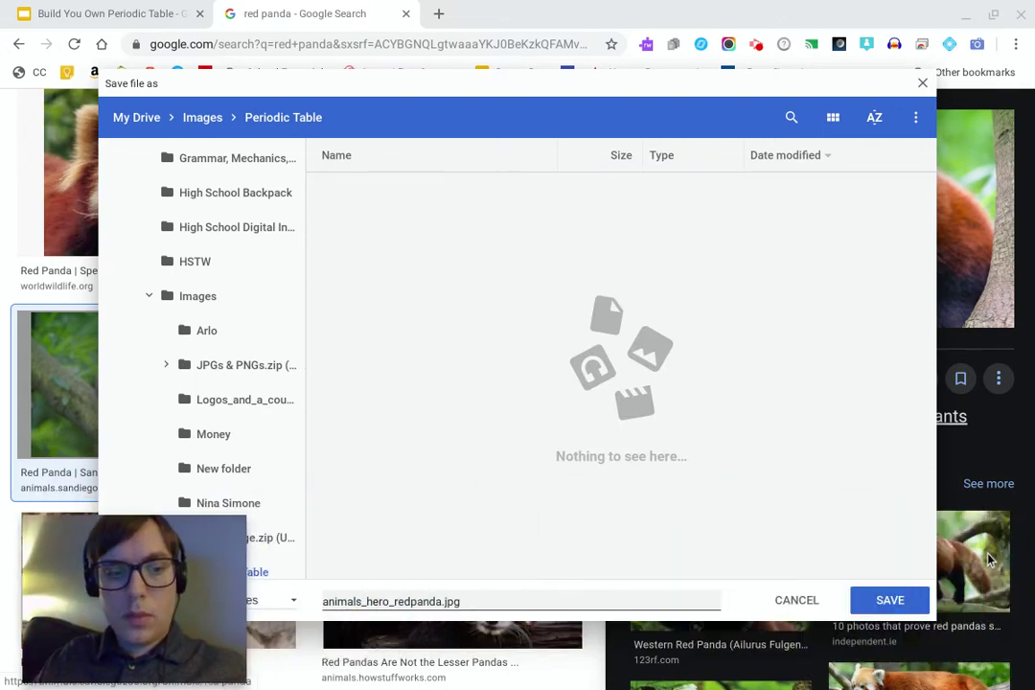
pyautogui.click(890, 600)
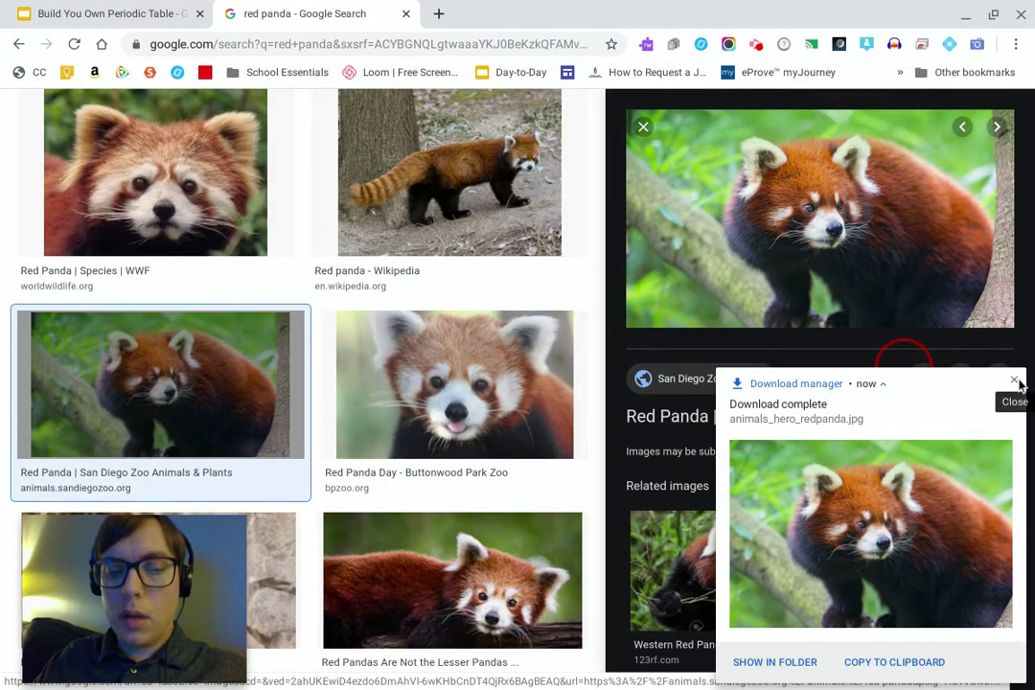
pyautogui.click(642, 128)
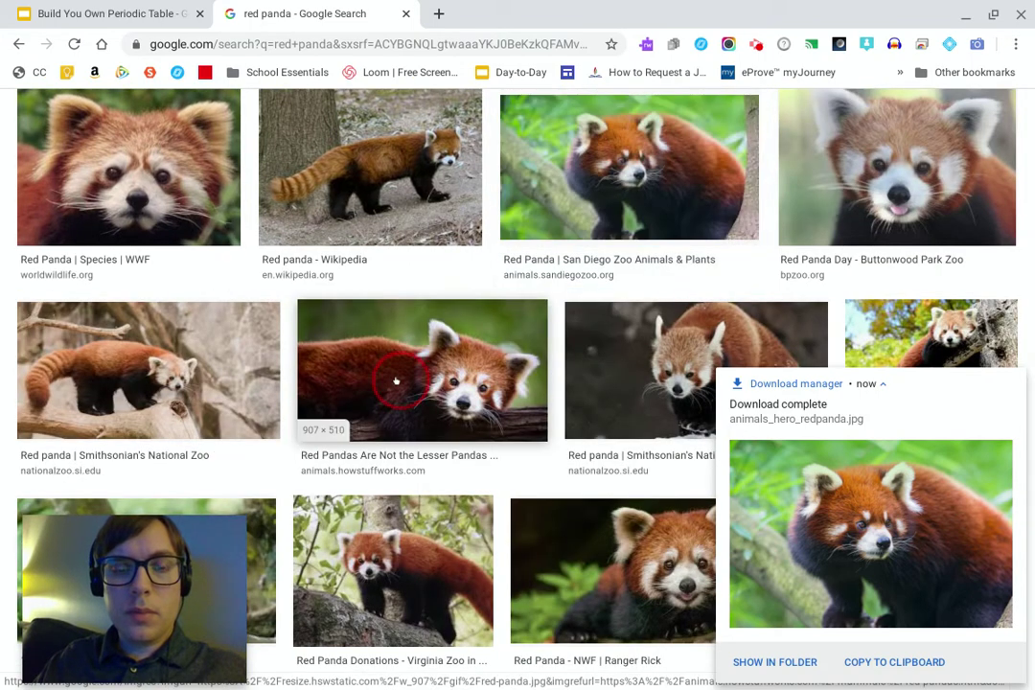
# Step: Save the HowStuffWorks red panda image as red-panda.jpg in the Periodic Table folder and dismiss the download notification
pyautogui.click(396, 381)
pyautogui.rightClick(687, 268)
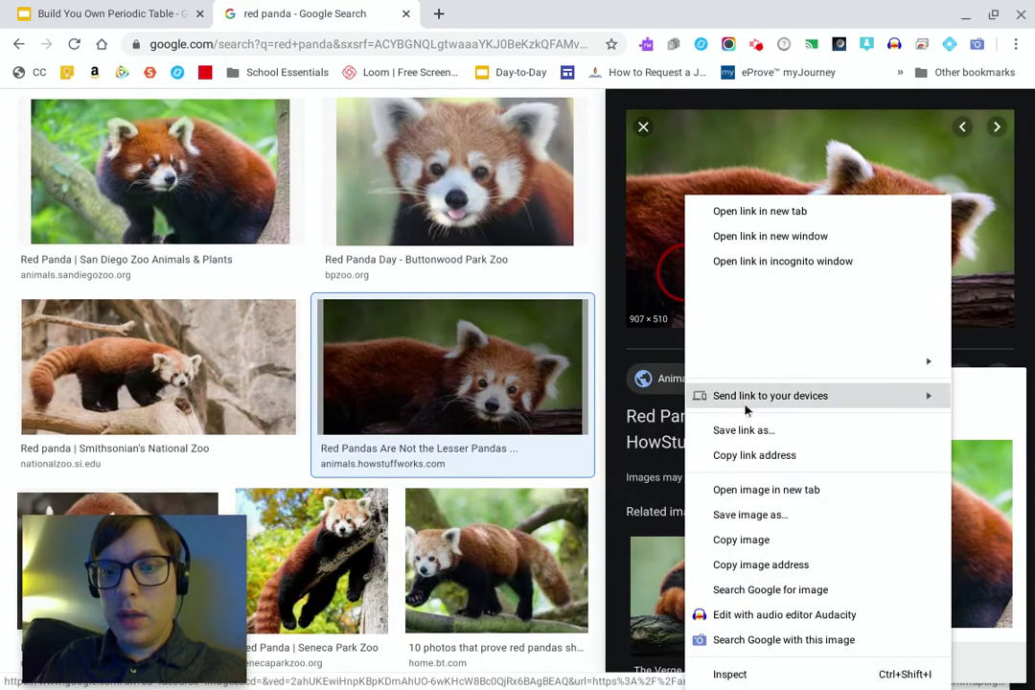
pyautogui.click(743, 490)
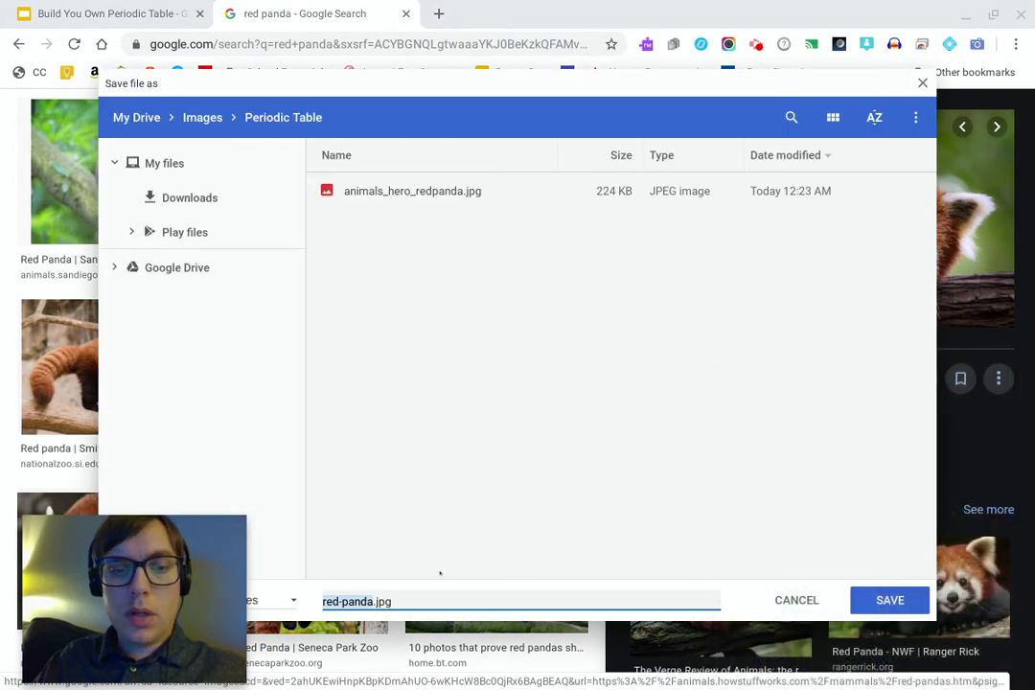
pyautogui.click(889, 600)
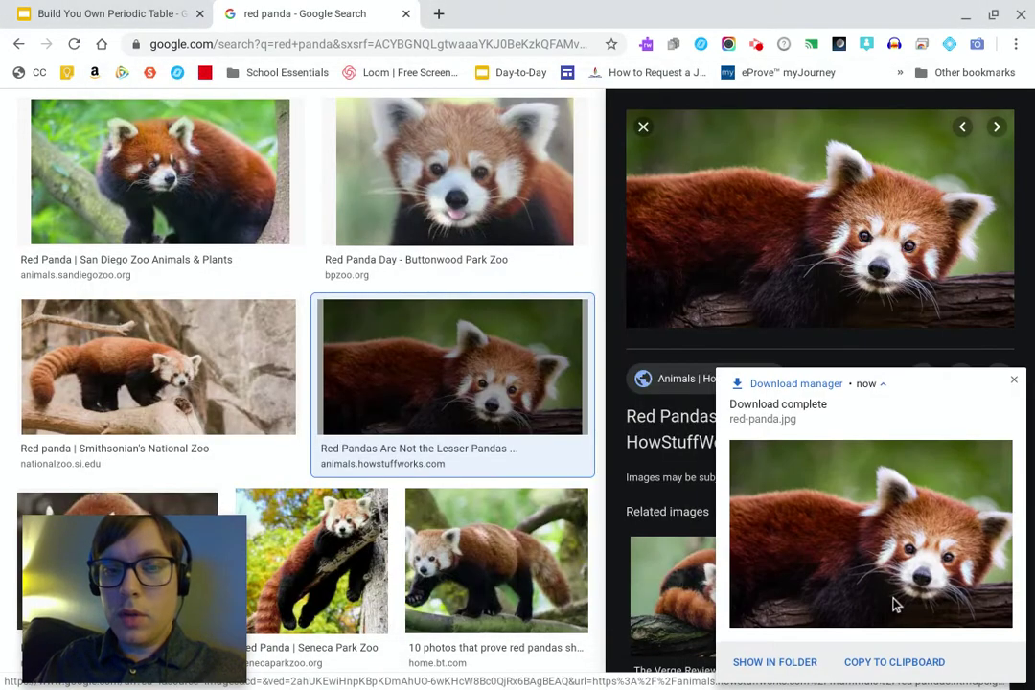
pyautogui.click(1014, 379)
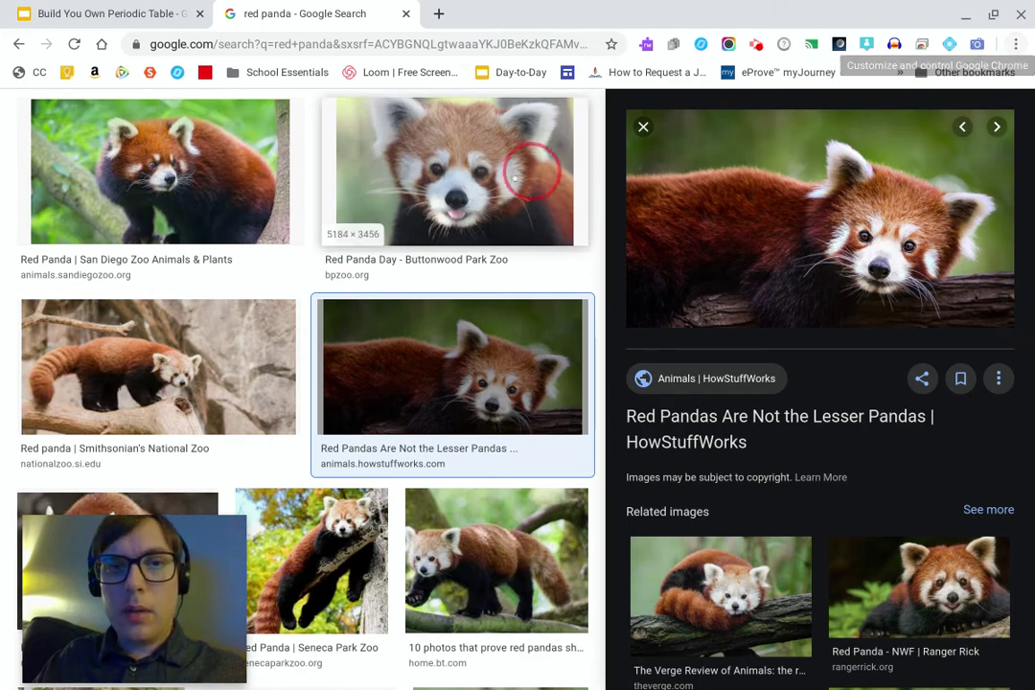
# Step: Save the Smithsonian's National Zoo red panda image as red-panda-004.jpg in the Periodic Table folder and dismiss the download notification
pyautogui.click(161, 352)
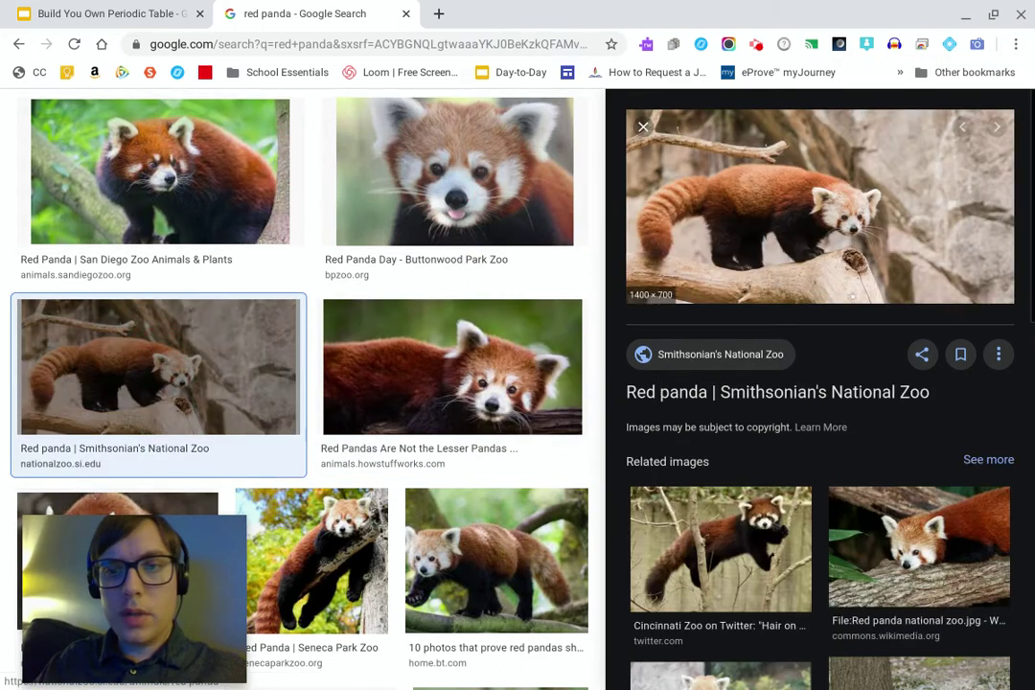
pyautogui.rightClick(856, 228)
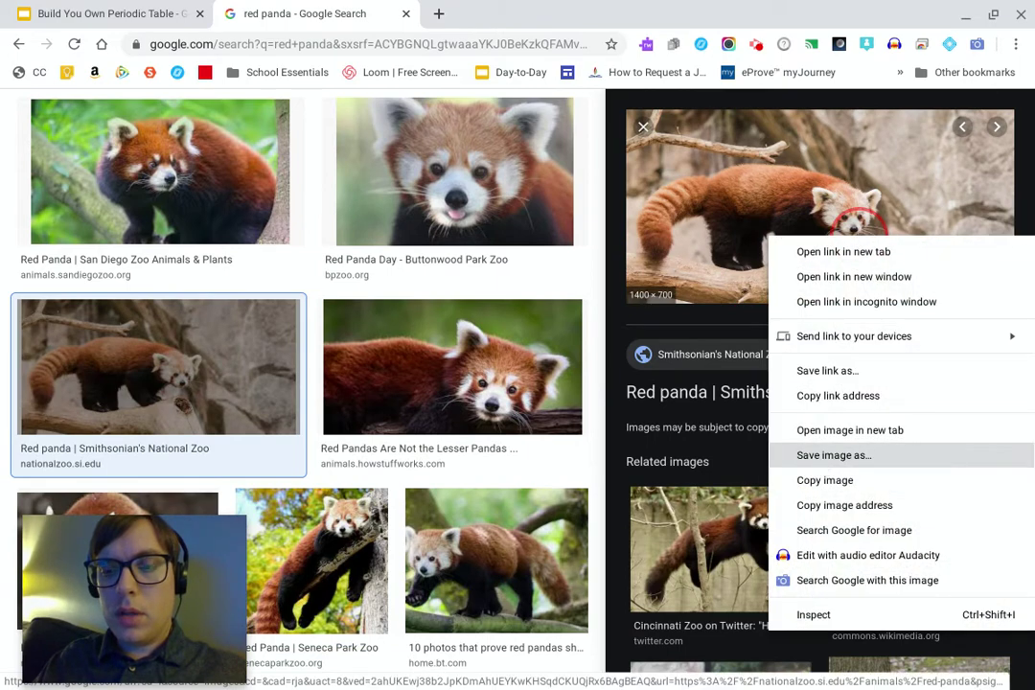
pyautogui.click(834, 455)
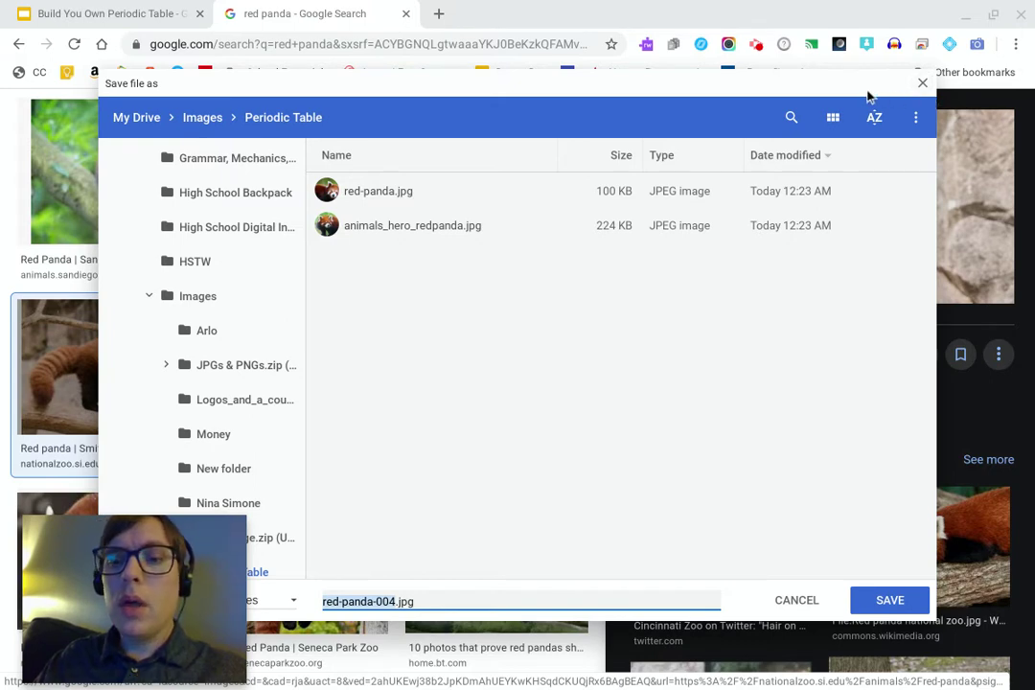
pyautogui.click(890, 602)
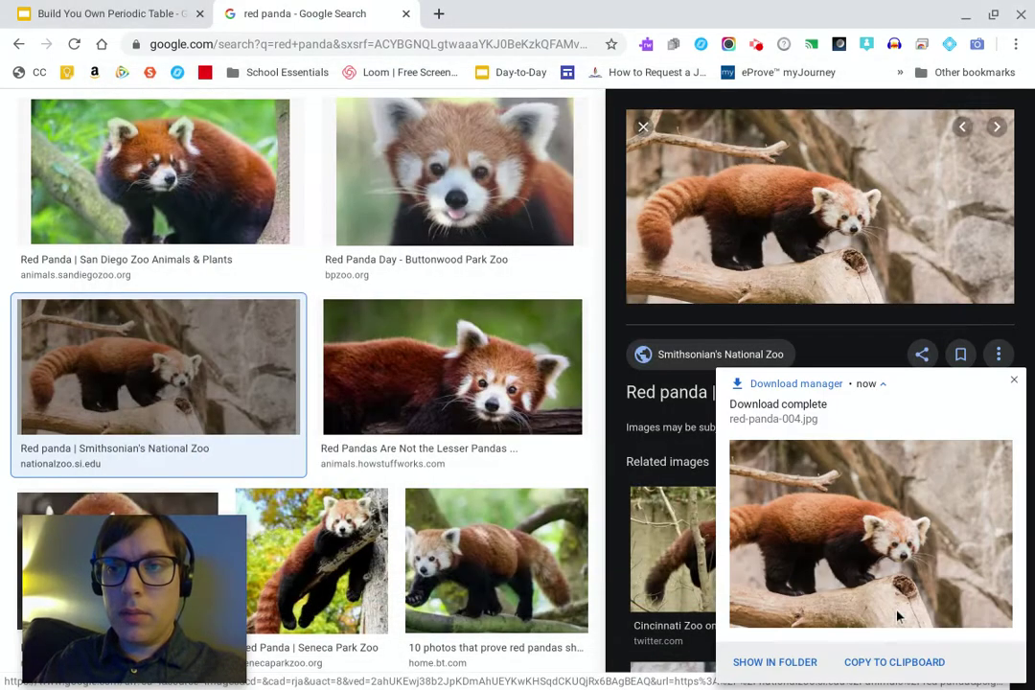
pyautogui.click(1016, 383)
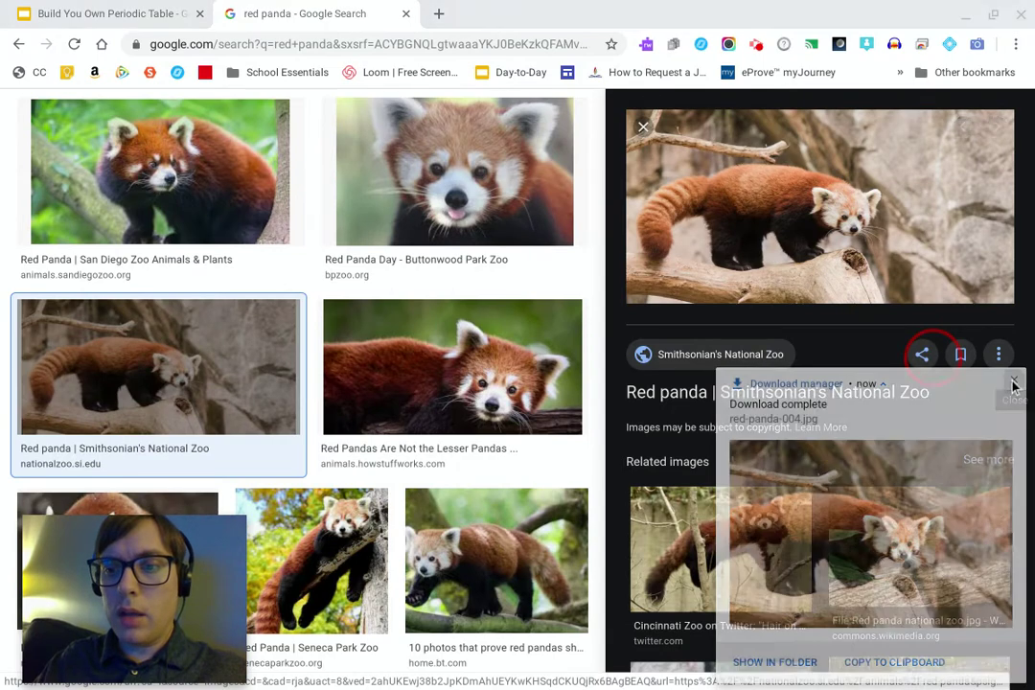
# Step: Open the browser's settings page
pyautogui.click(1016, 47)
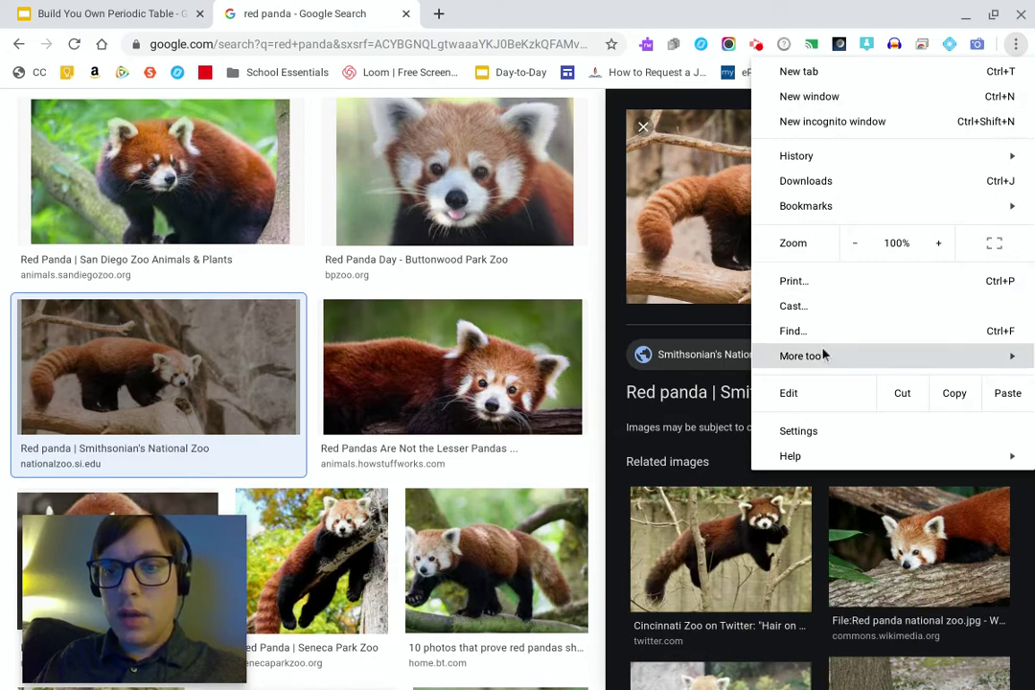
pyautogui.moveTo(824, 356)
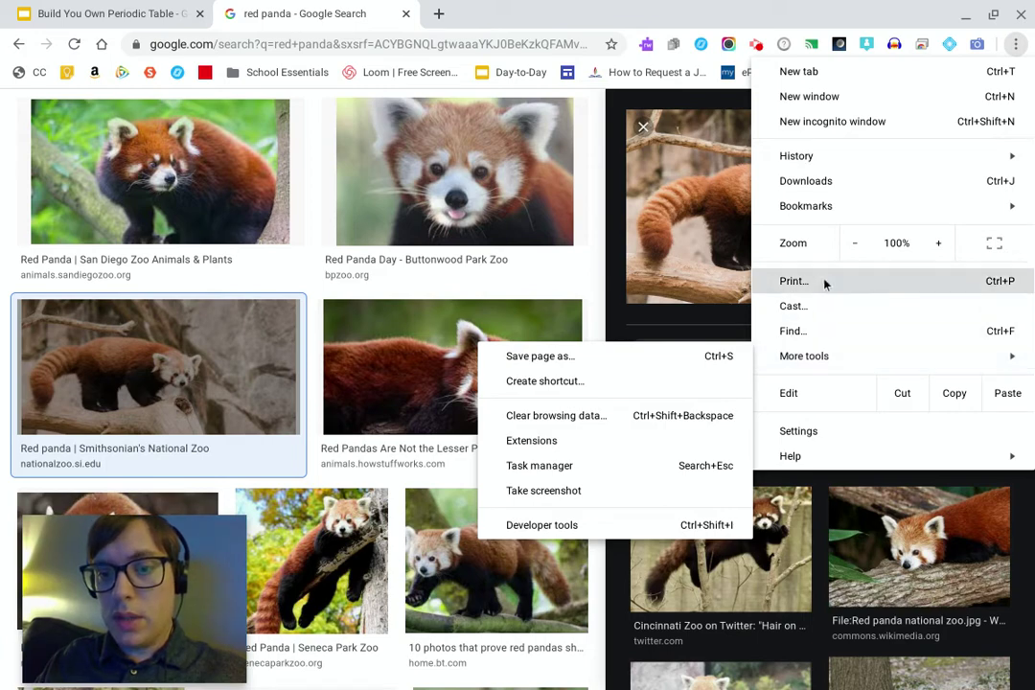
pyautogui.click(800, 432)
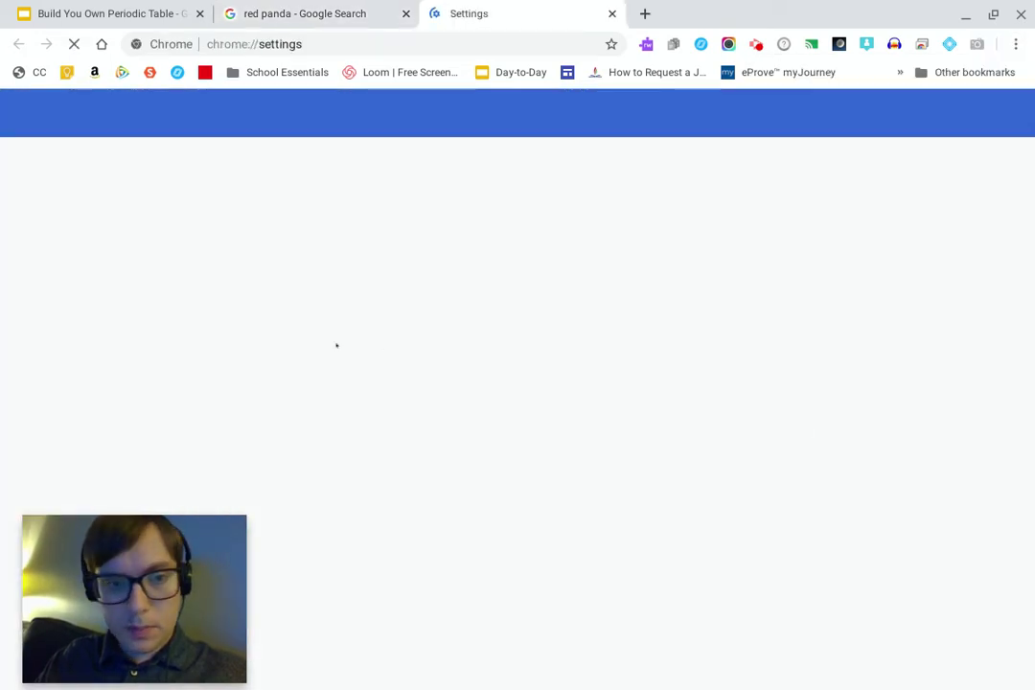
# Step: Turn off asking where to save each file before downloading in the advanced download settings
pyautogui.moveTo(203, 553); pyautogui.dragTo(1019, 554)
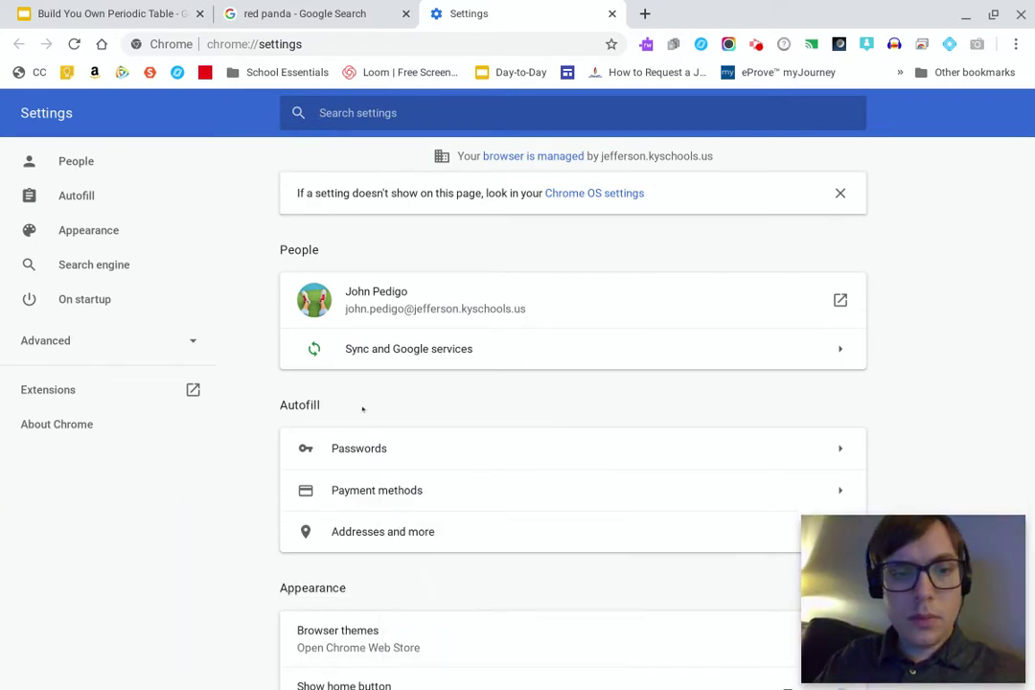
pyautogui.scroll(-6, 362, 408)
pyautogui.scroll(-2, 363, 408)
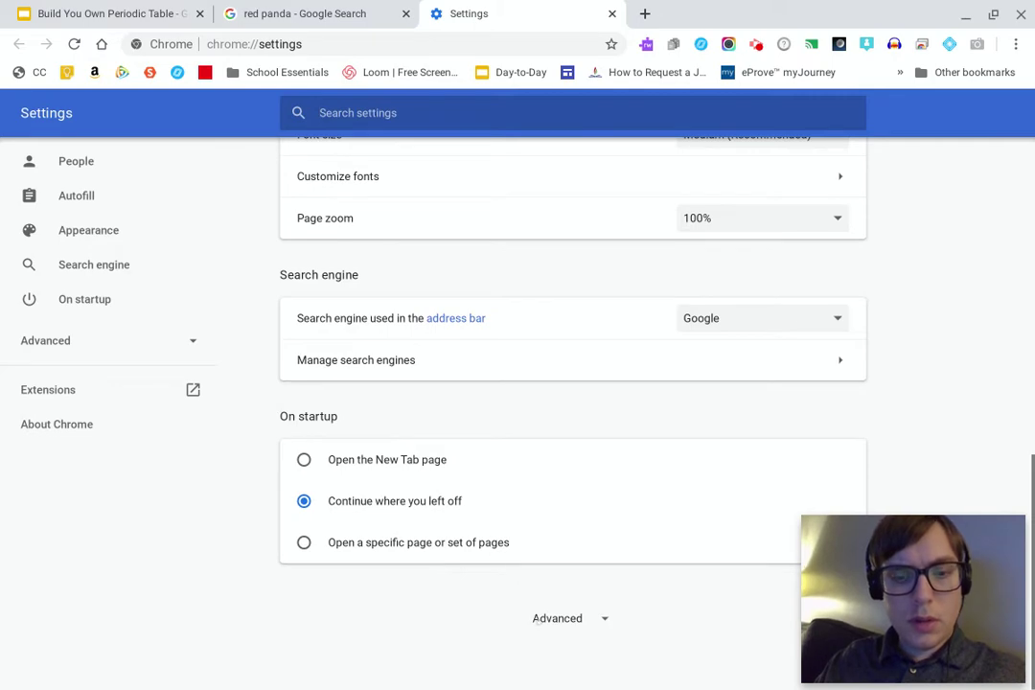
pyautogui.click(557, 618)
pyautogui.scroll(-5, 518, 537)
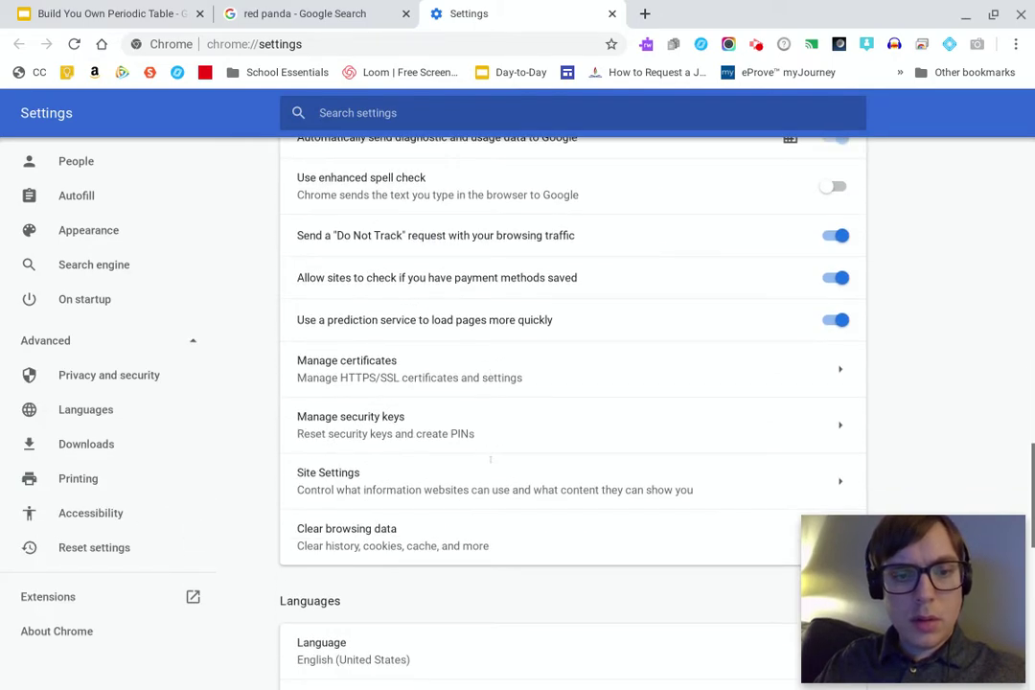
pyautogui.scroll(-7, 491, 458)
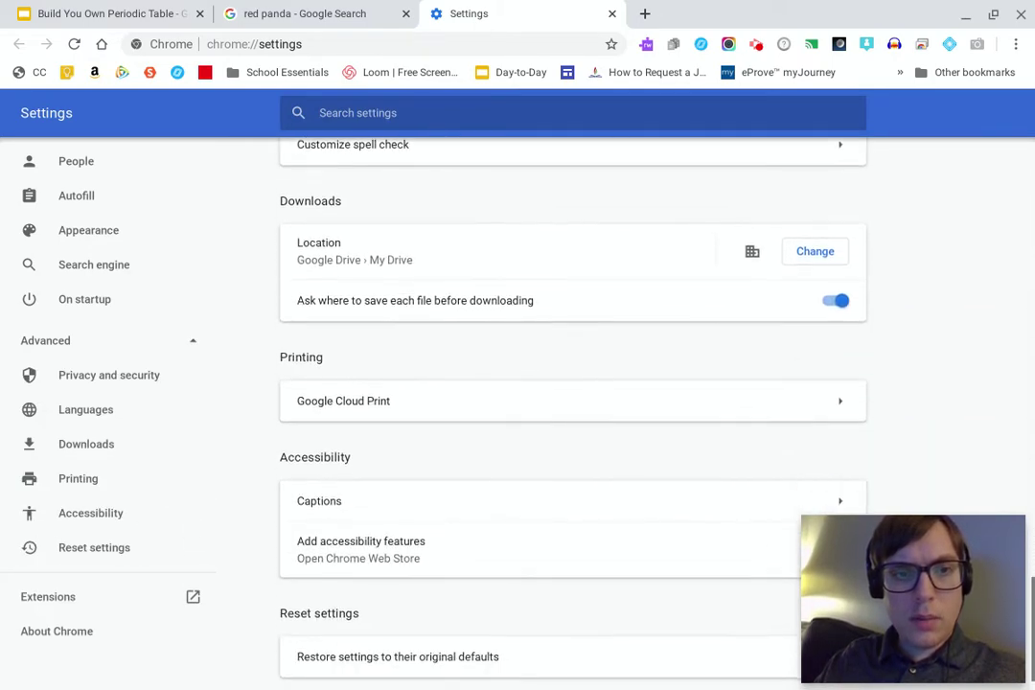
pyautogui.scroll(1, 573, 412)
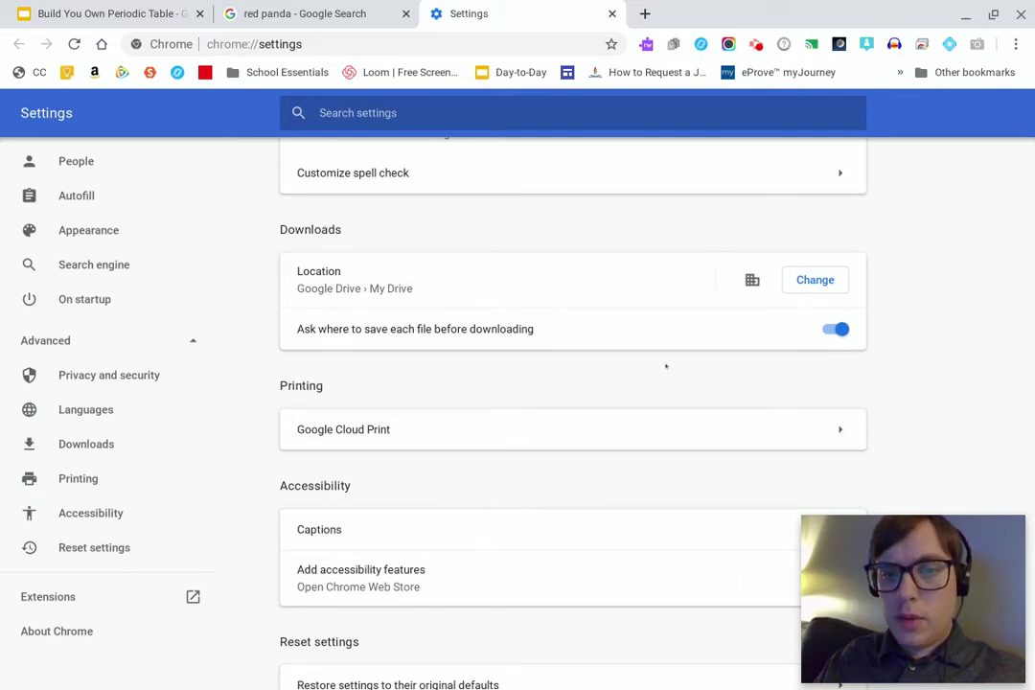
pyautogui.click(825, 332)
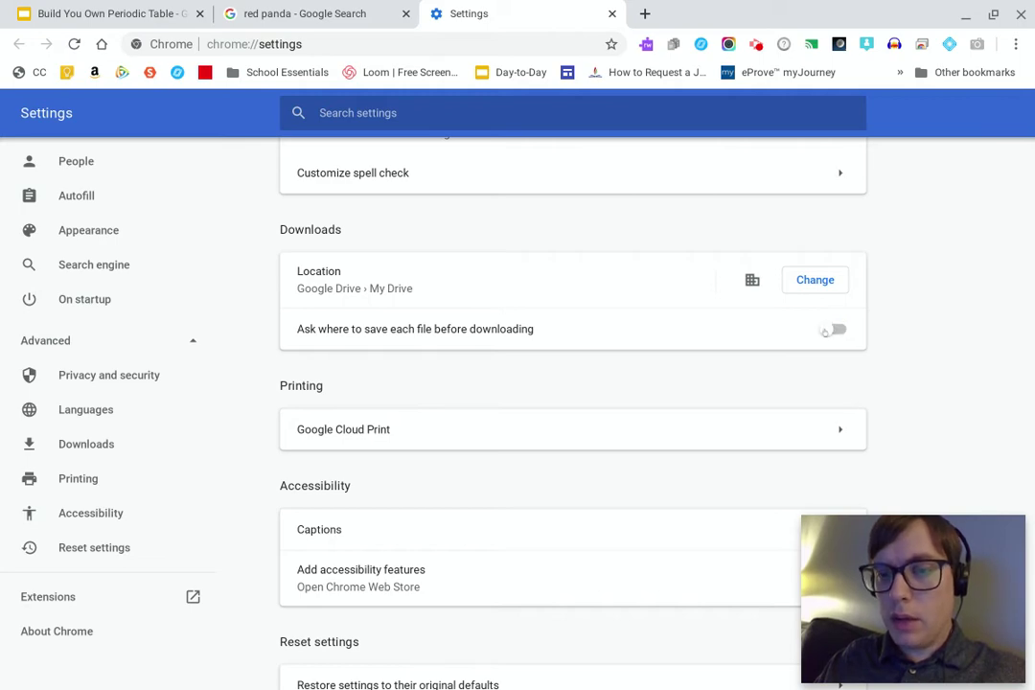
# Step: Try saving the Smithsonian's National Zoo red panda image from the search results, cancelling the save dialog
pyautogui.click(337, 21)
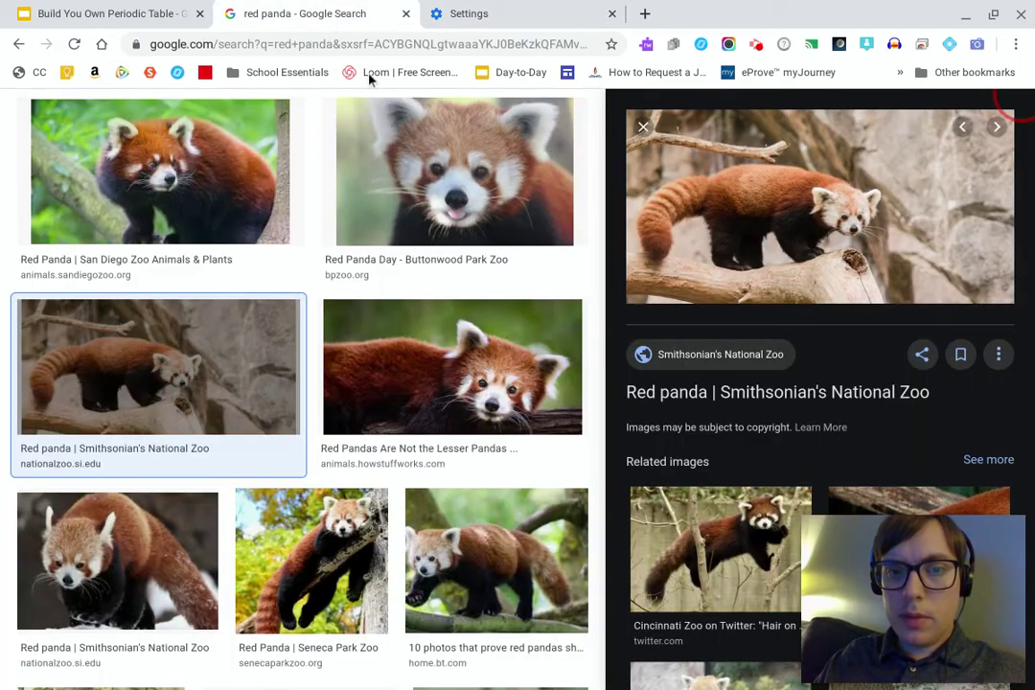
pyautogui.rightClick(806, 223)
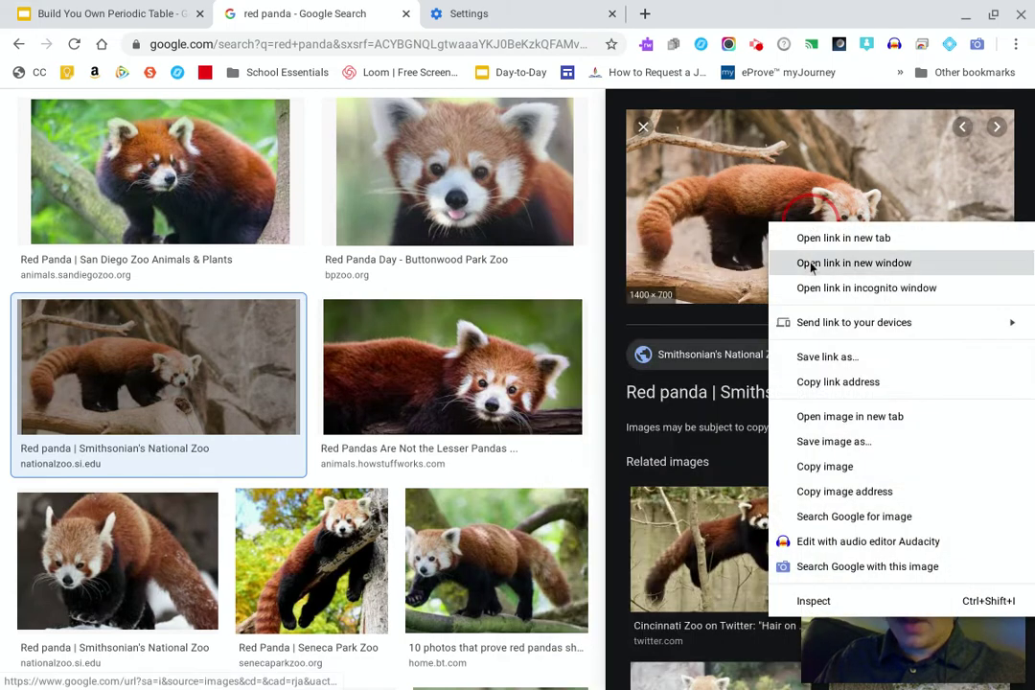
pyautogui.click(822, 440)
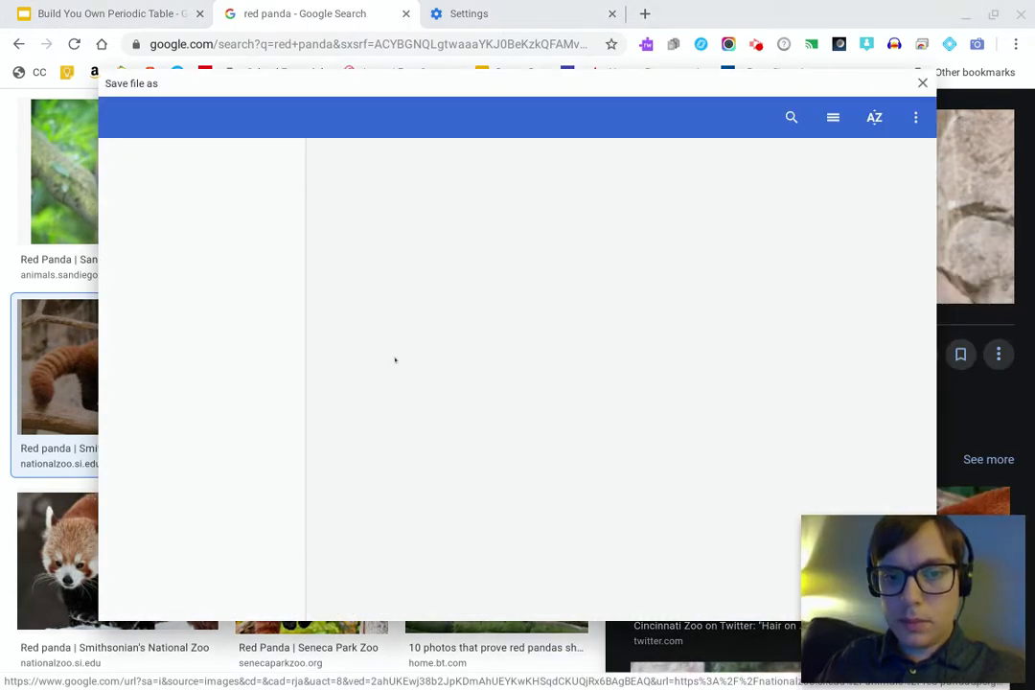
pyautogui.click(924, 84)
# Step: Turn on asking where to save each file before downloading and close the settings page
pyautogui.click(499, 16)
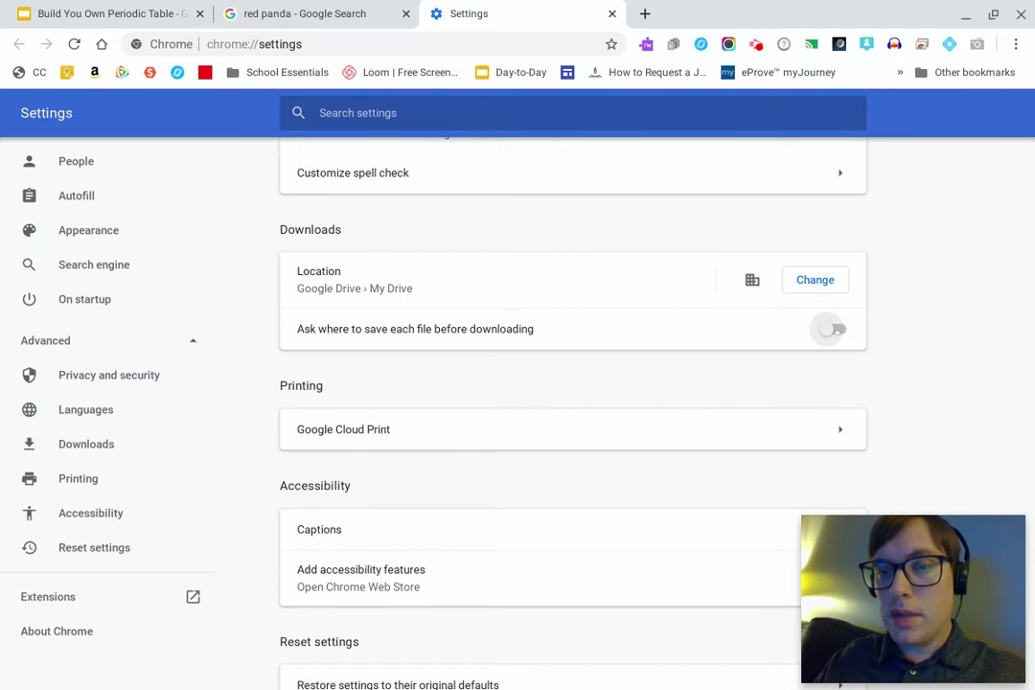
pyautogui.click(833, 329)
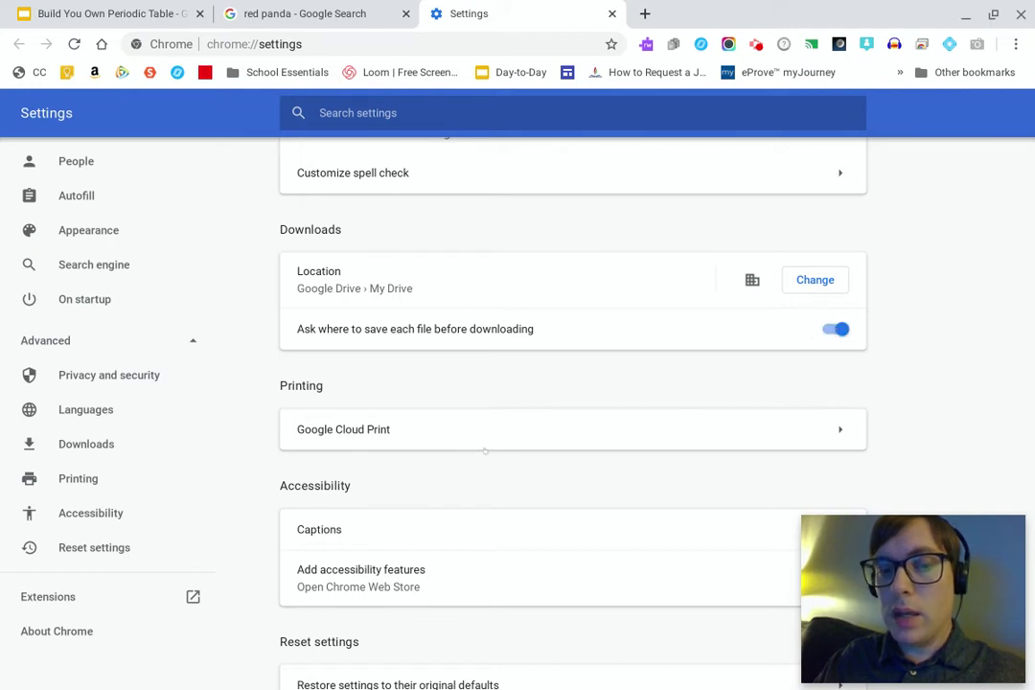
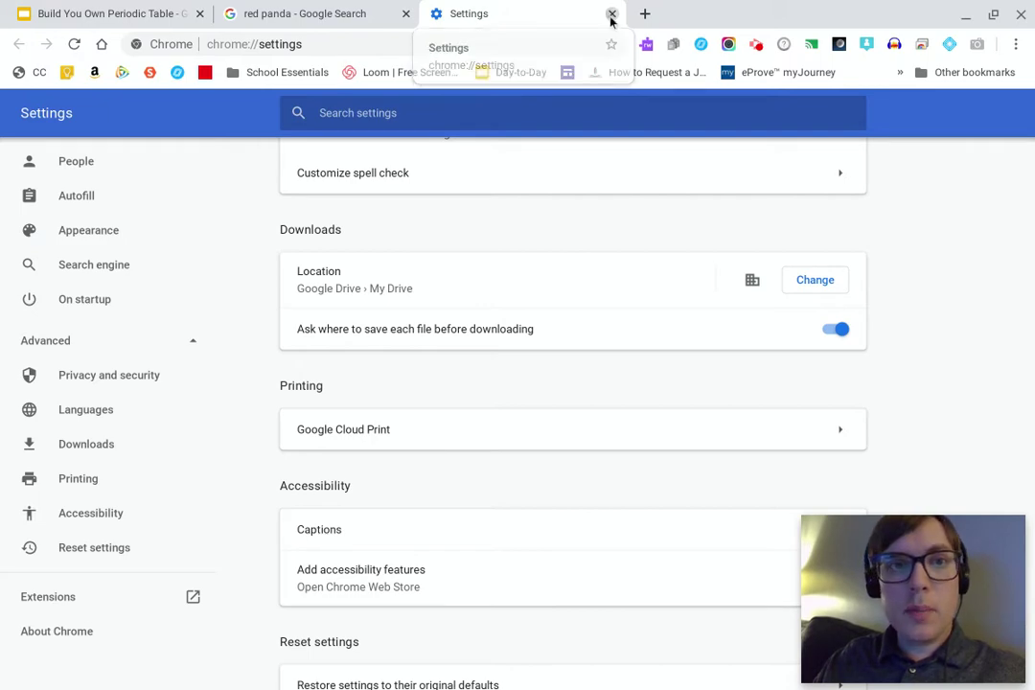
pyautogui.click(612, 15)
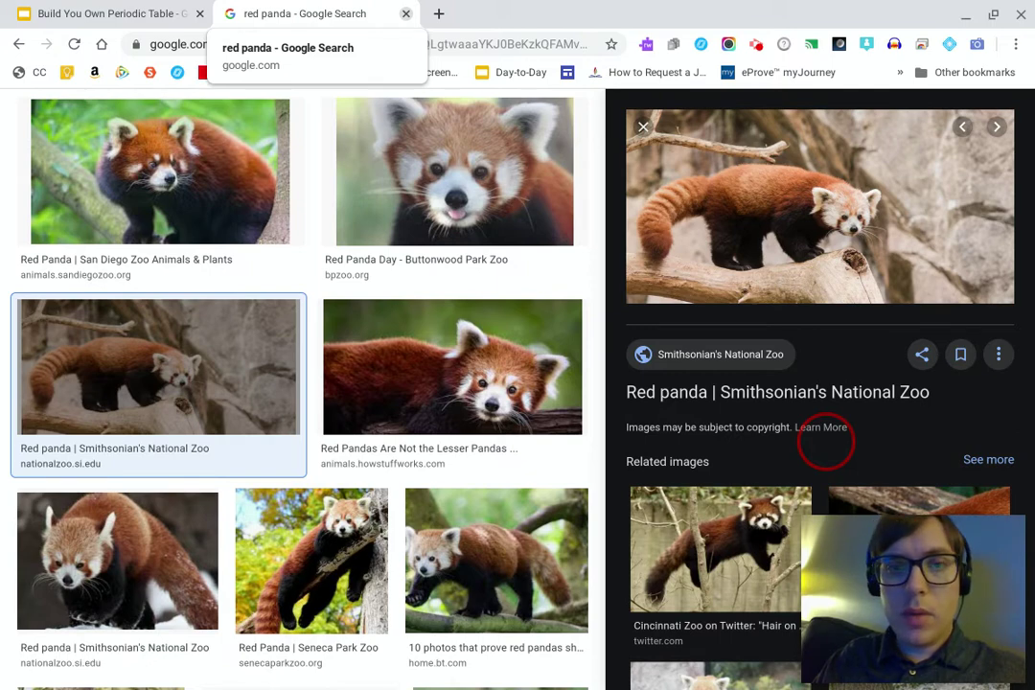
# Step: Close the red panda search and open slide 14, the blank periodic table, in the Build You Own Periodic Table presentation
pyautogui.click(406, 14)
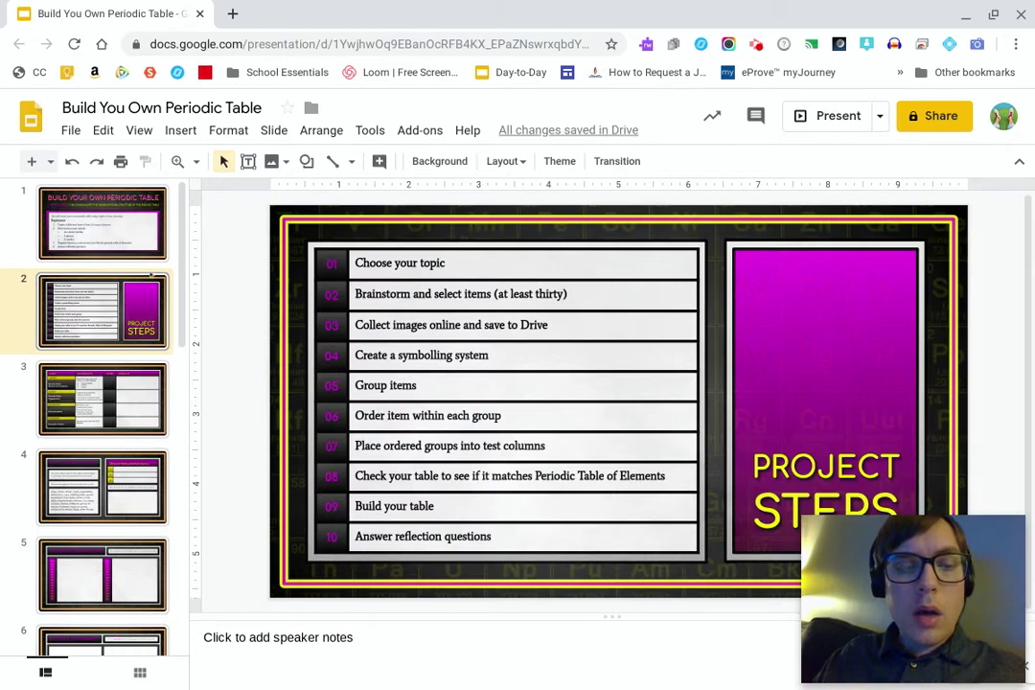
pyautogui.scroll(-5, 150, 274)
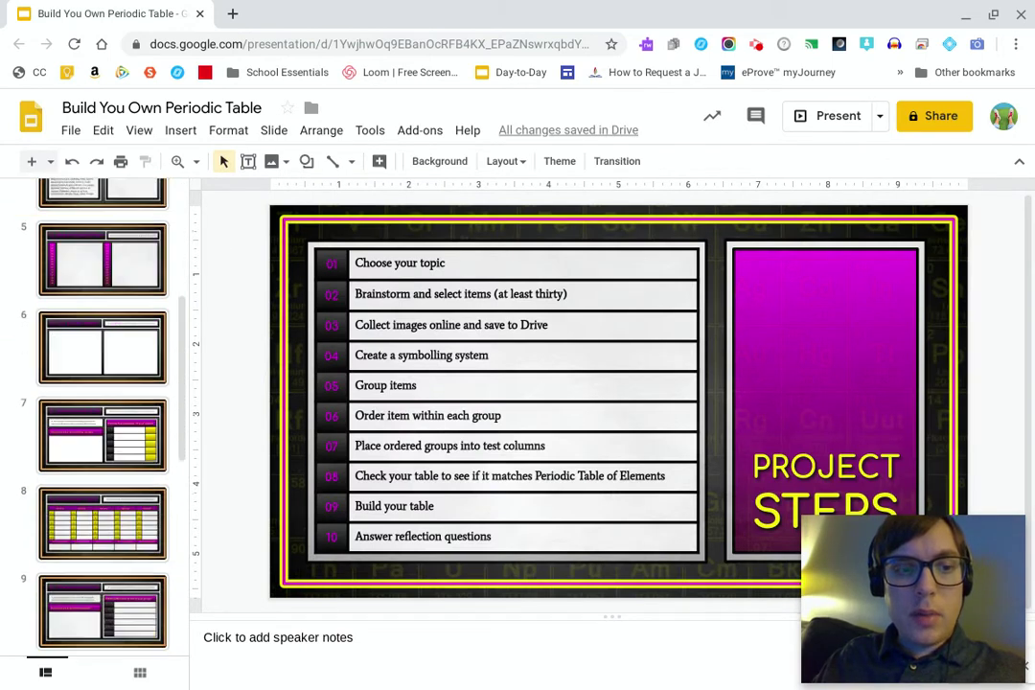
pyautogui.scroll(-4, 103, 412)
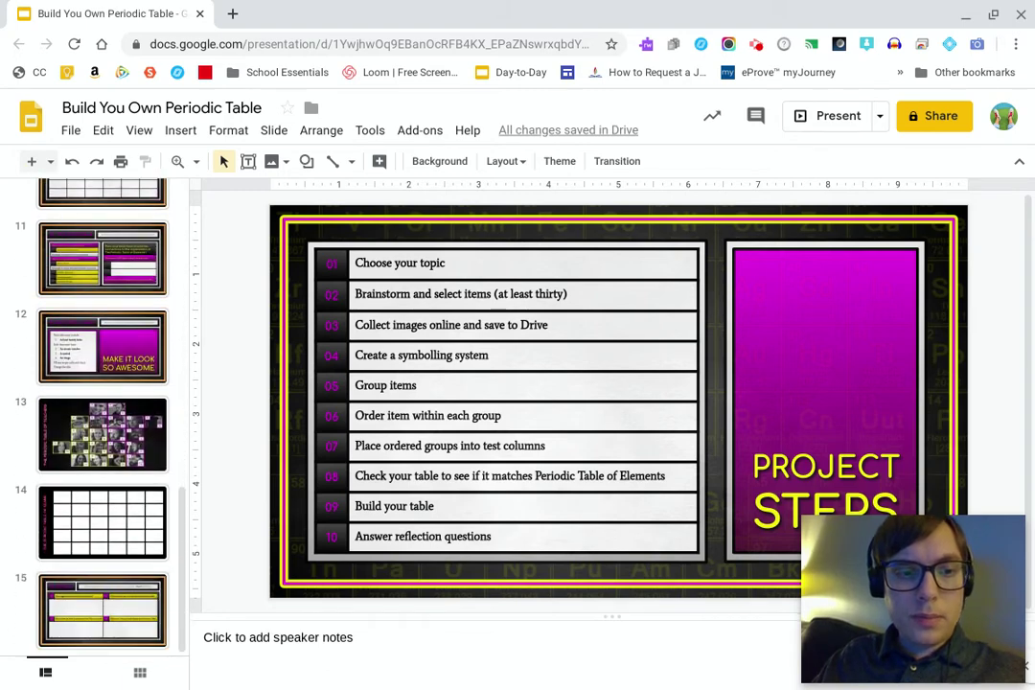
pyautogui.click(106, 523)
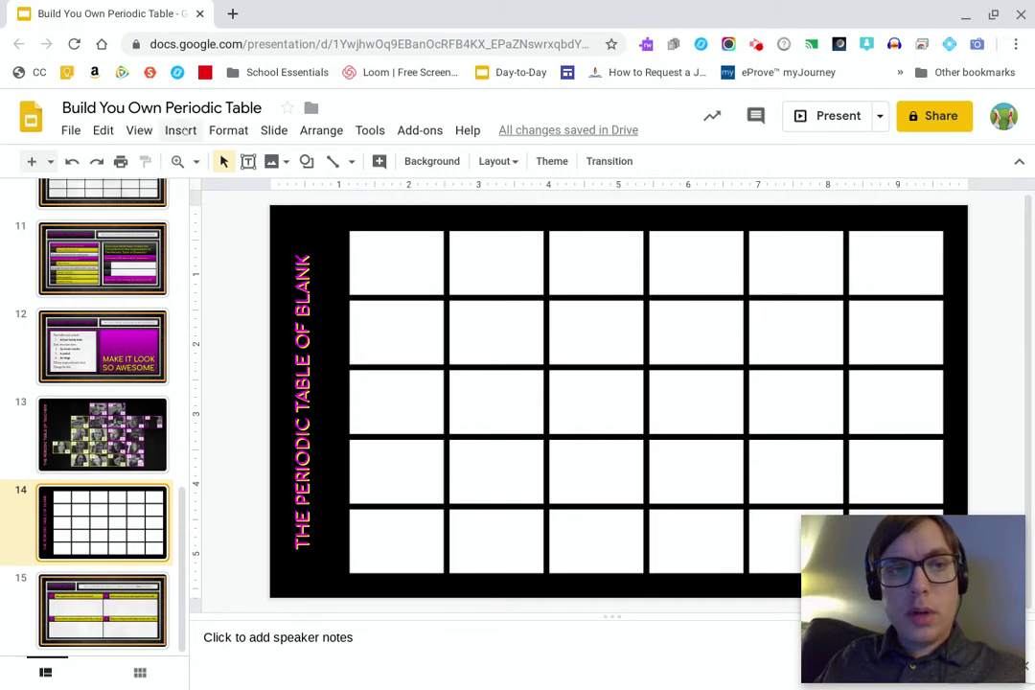
# Step: Start inserting an image from the computer on the blank periodic table slide
pyautogui.click(180, 130)
pyautogui.click(169, 162)
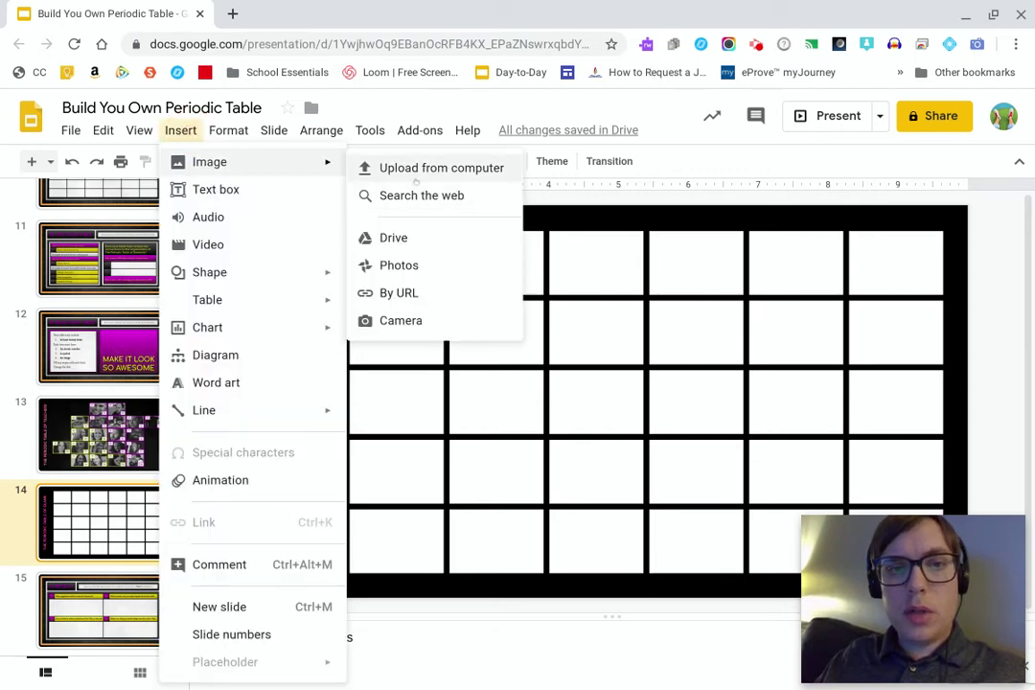
pyautogui.click(422, 170)
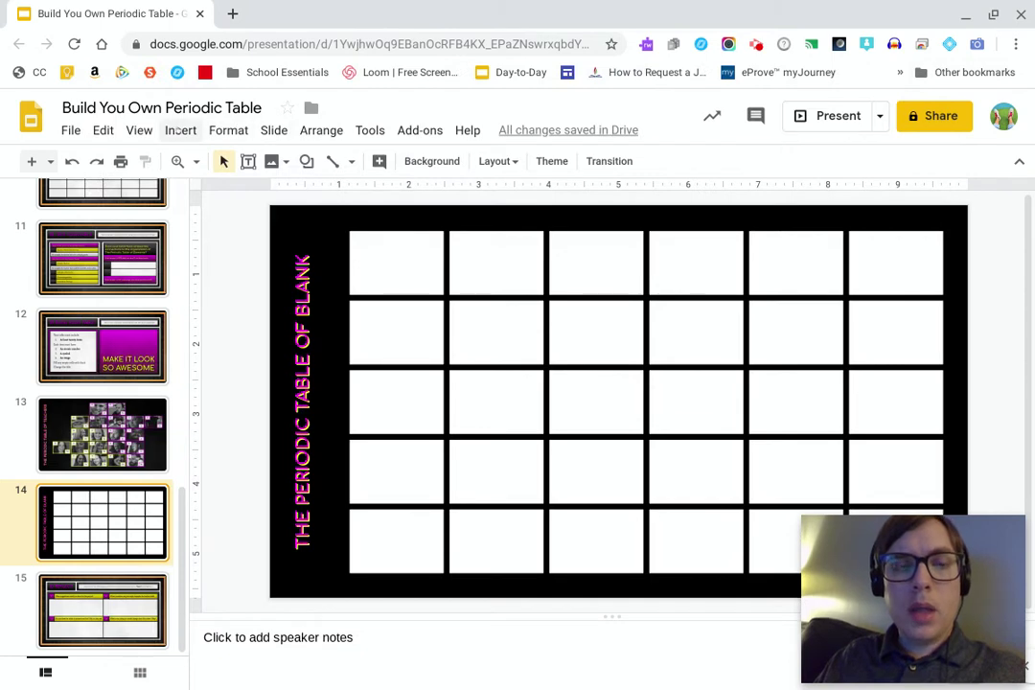
pyautogui.click(180, 131)
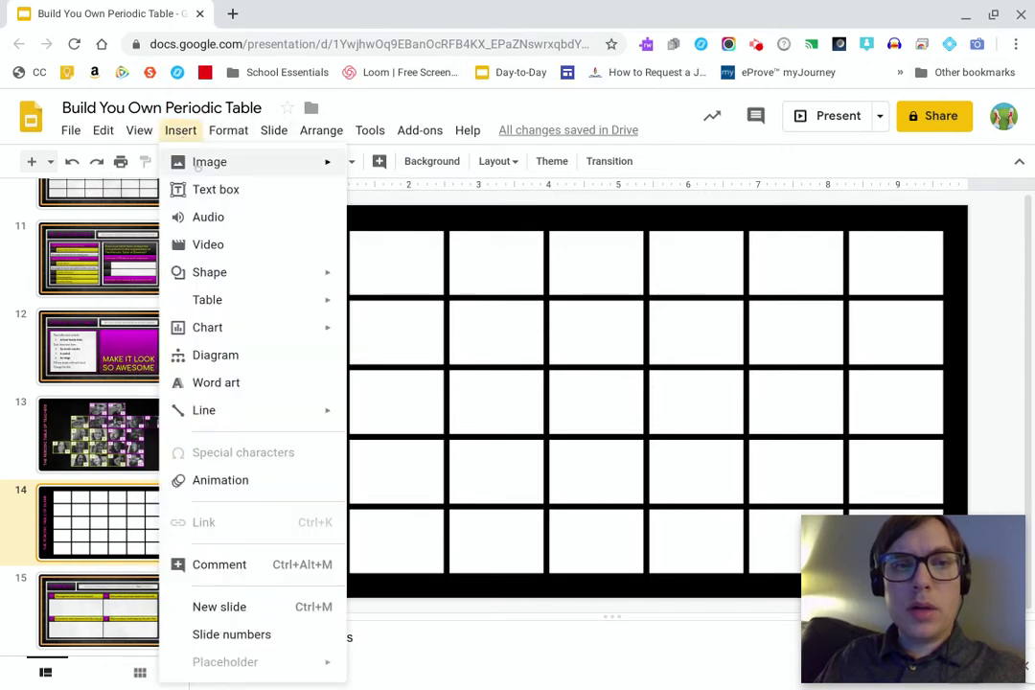
pyautogui.moveTo(187, 162)
pyautogui.click(386, 170)
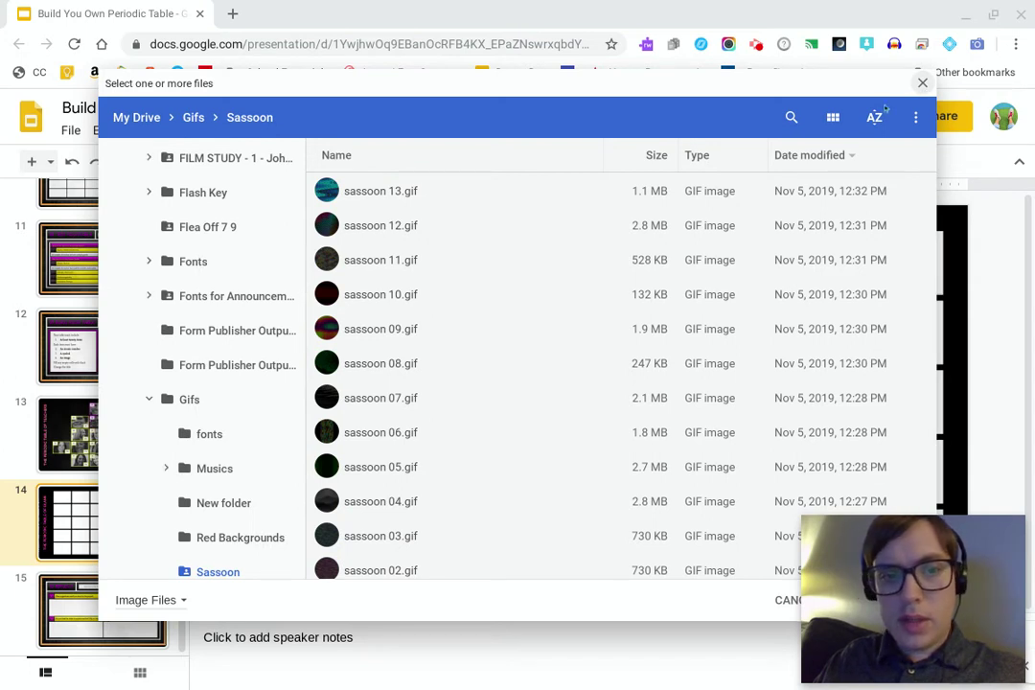
# Step: Browse to the Images folder in My Drive within the file picker
pyautogui.scroll(-4, 175, 438)
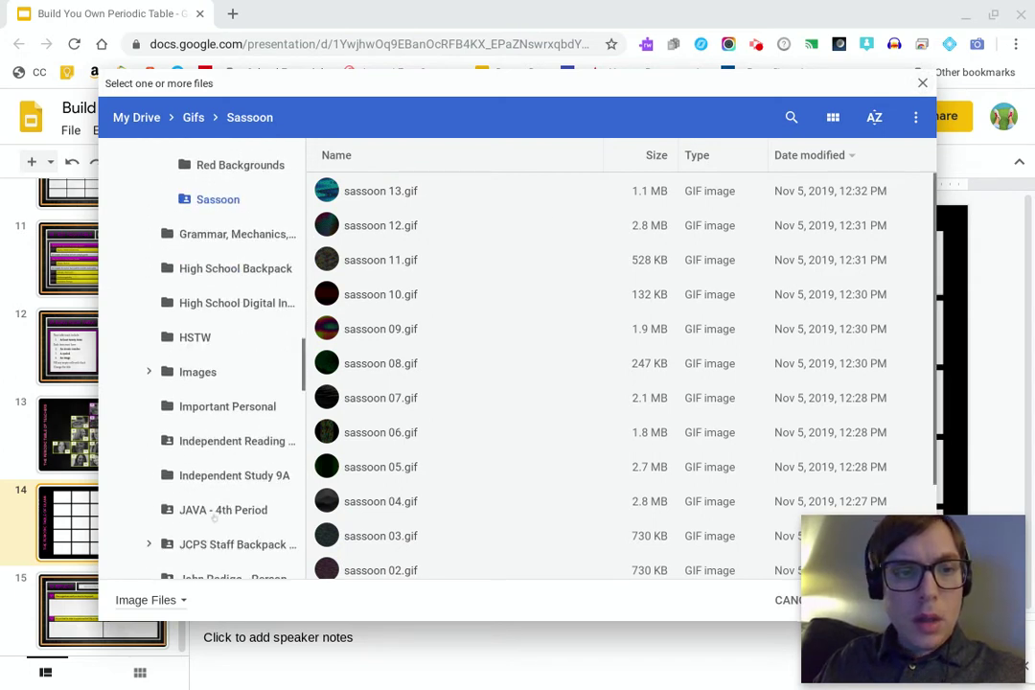
pyautogui.scroll(3, 206, 383)
pyautogui.scroll(-4, 206, 384)
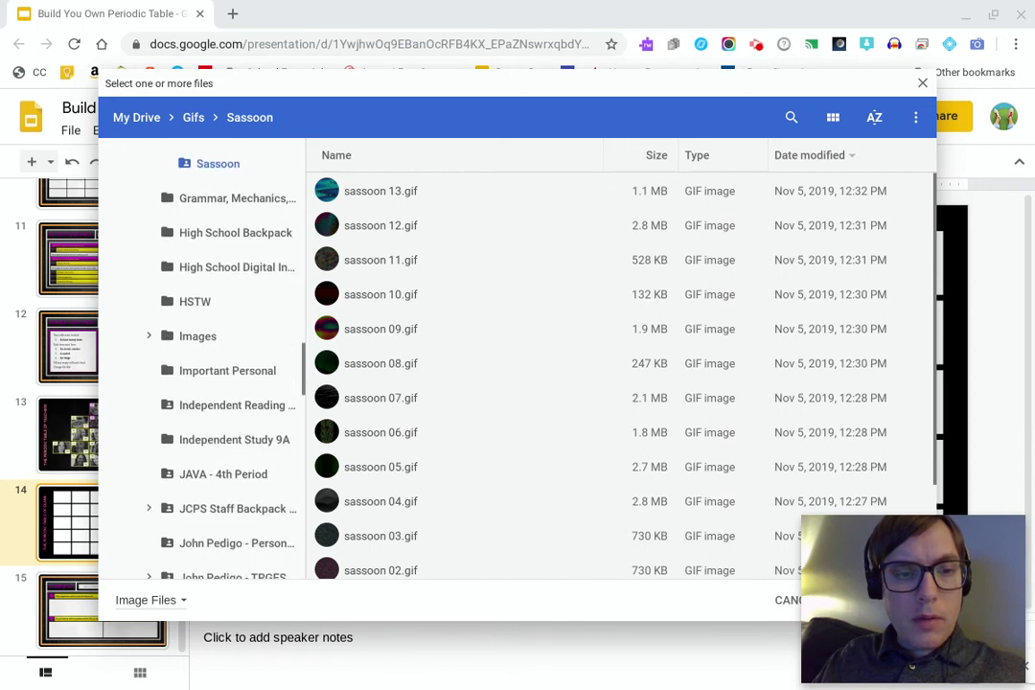
pyautogui.scroll(-7, 206, 384)
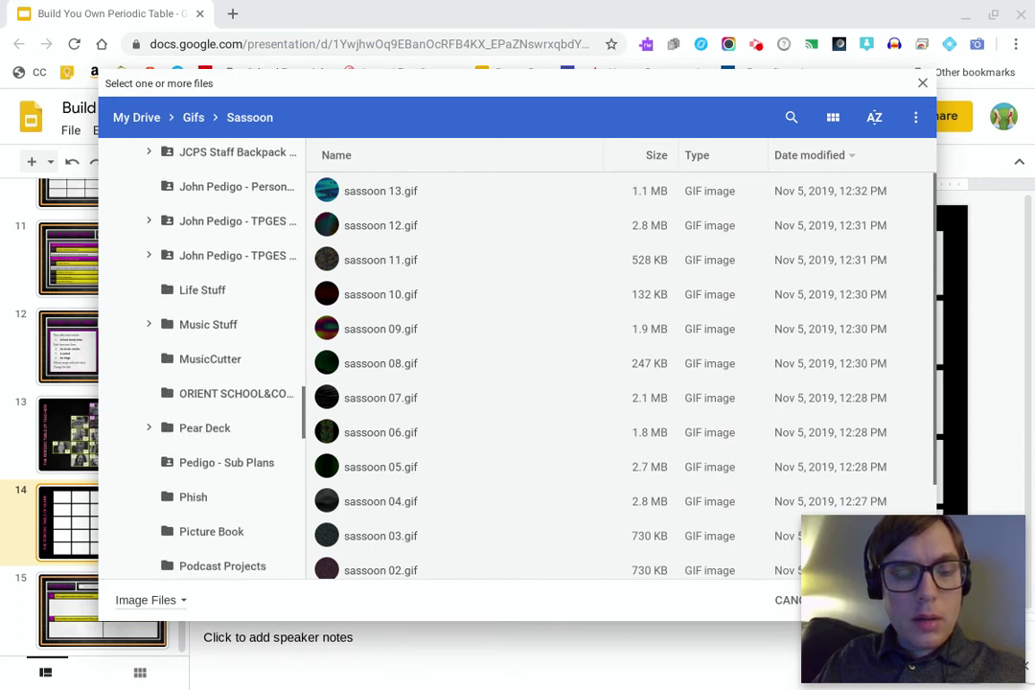
pyautogui.scroll(-3, 206, 384)
pyautogui.scroll(-1, 206, 383)
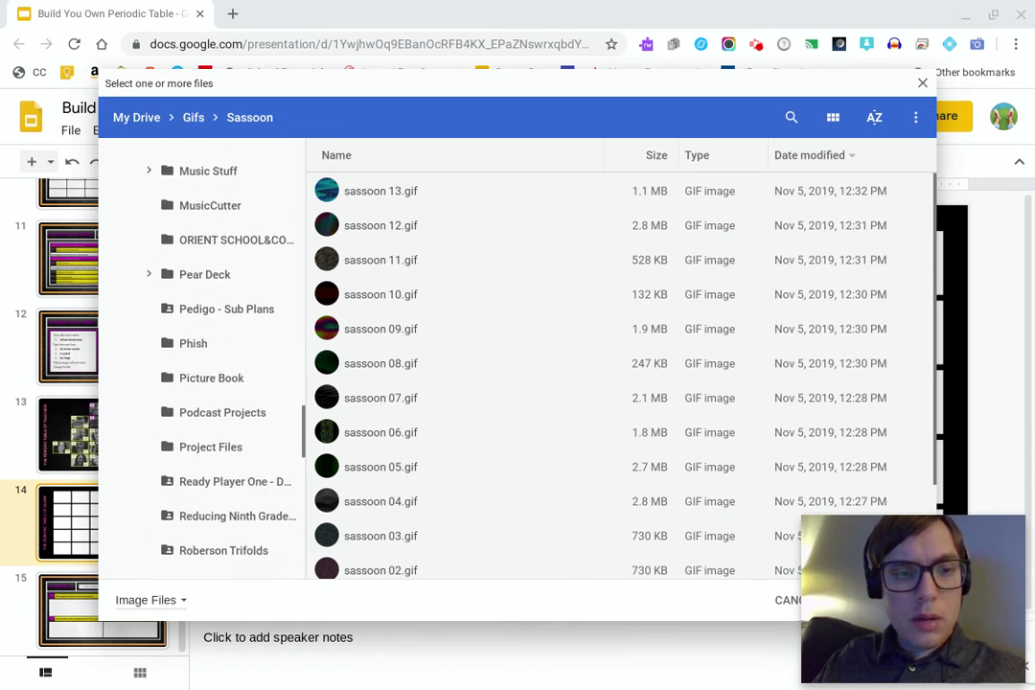
pyautogui.scroll(6, 207, 383)
pyautogui.scroll(5, 199, 342)
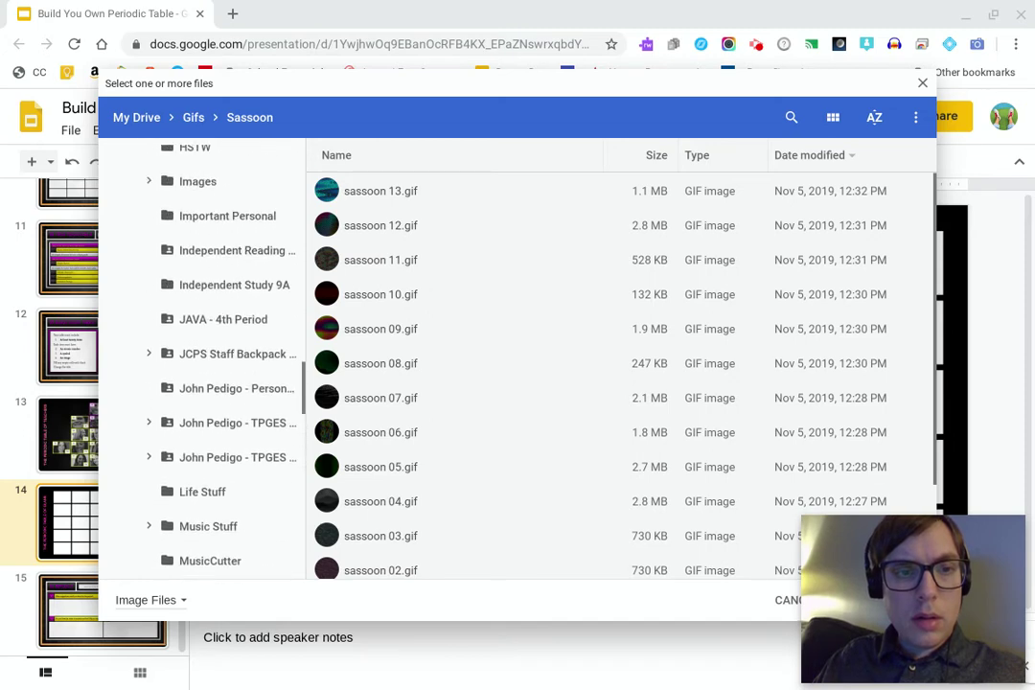
pyautogui.click(199, 343)
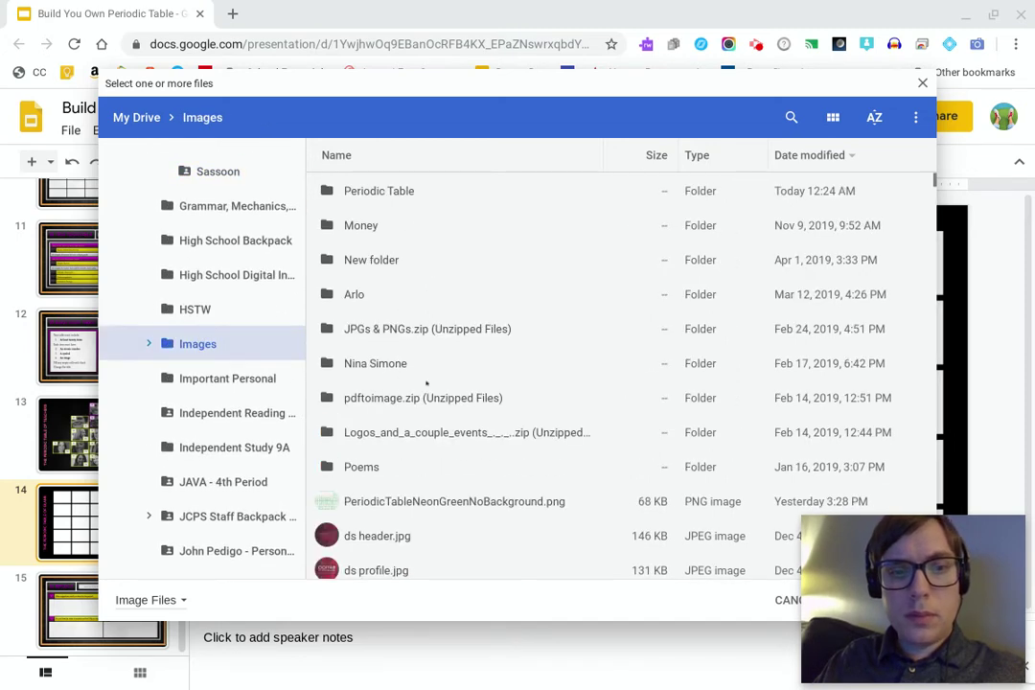
# Step: Insert Junior_gorg_fraggle_rock.png from the Images folder onto slide 14
pyautogui.scroll(-5, 428, 381)
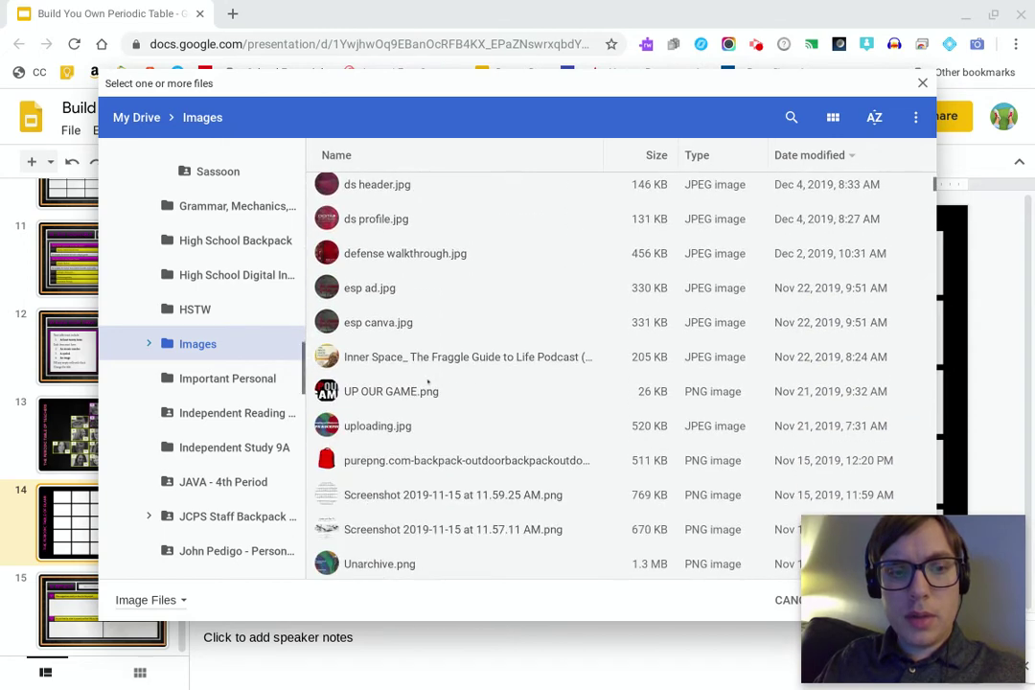
pyautogui.scroll(-3, 525, 381)
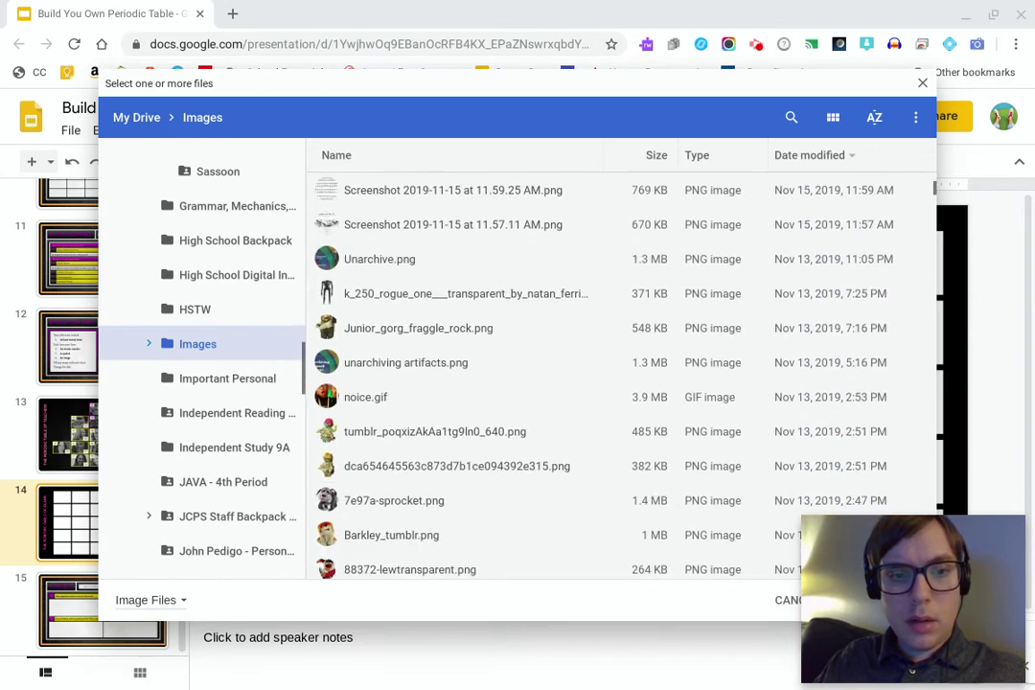
pyautogui.doubleClick(397, 326)
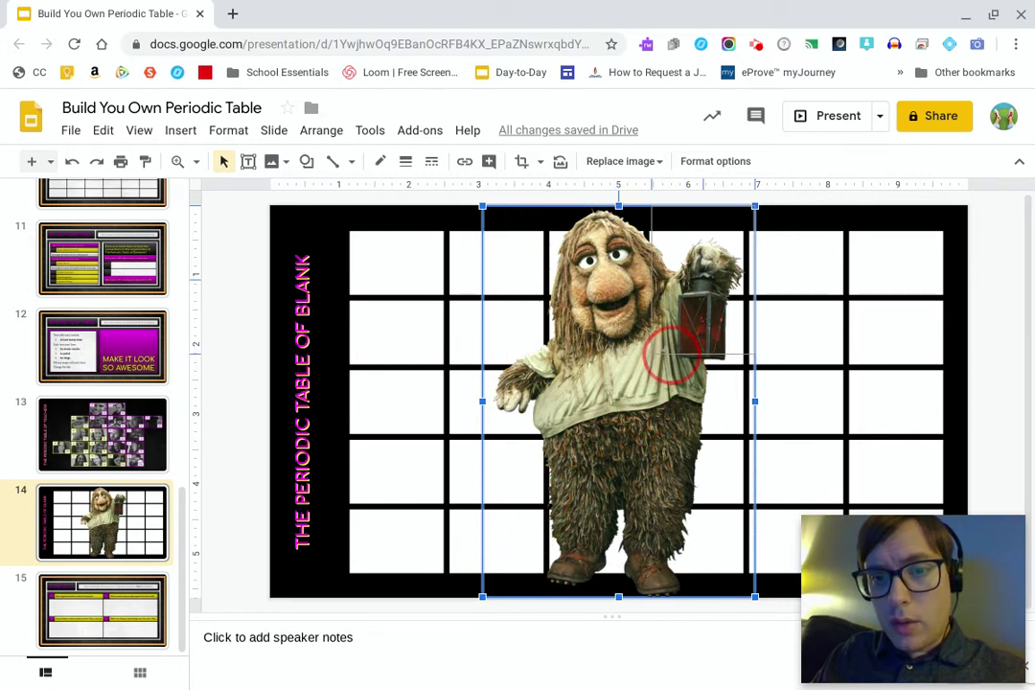
# Step: Try narrowing the inserted image to about 2.5 inches wide and flattening it to about 4.4 inches tall, undoing each resize
pyautogui.moveTo(671, 355); pyautogui.dragTo(669, 357)
pyautogui.hotkey('ctrl', 'z')
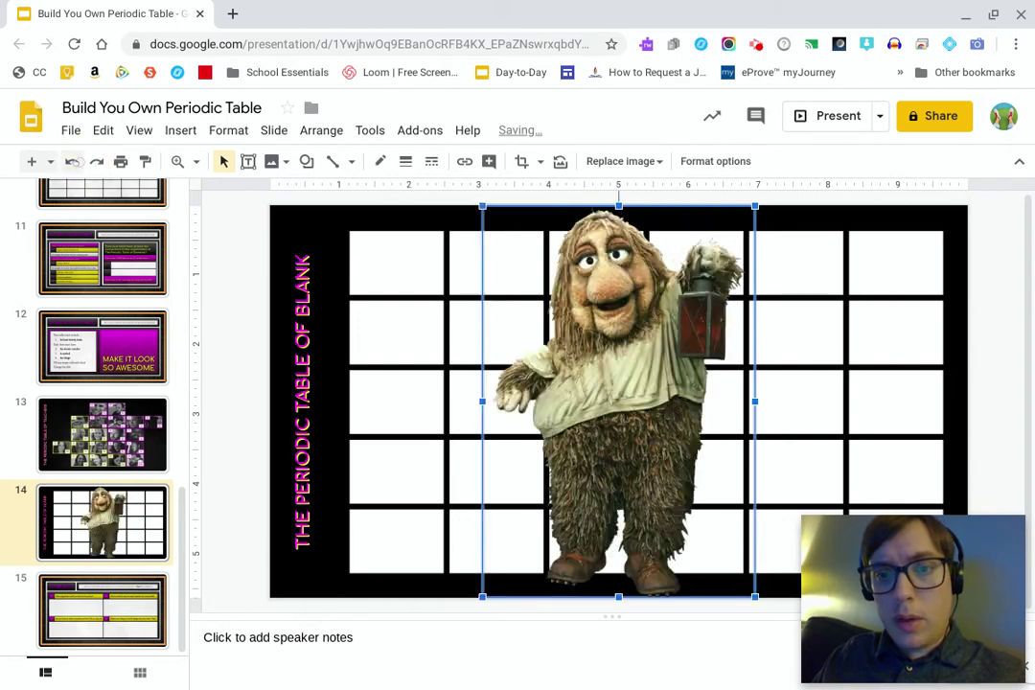
pyautogui.moveTo(479, 401); pyautogui.dragTo(575, 407)
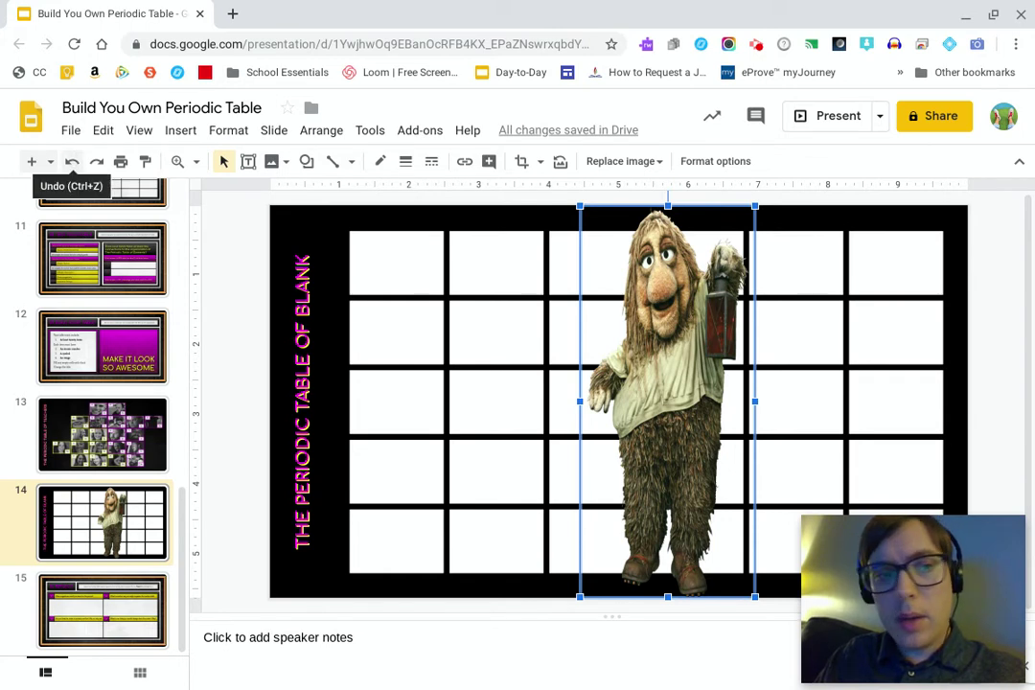
pyautogui.click(72, 161)
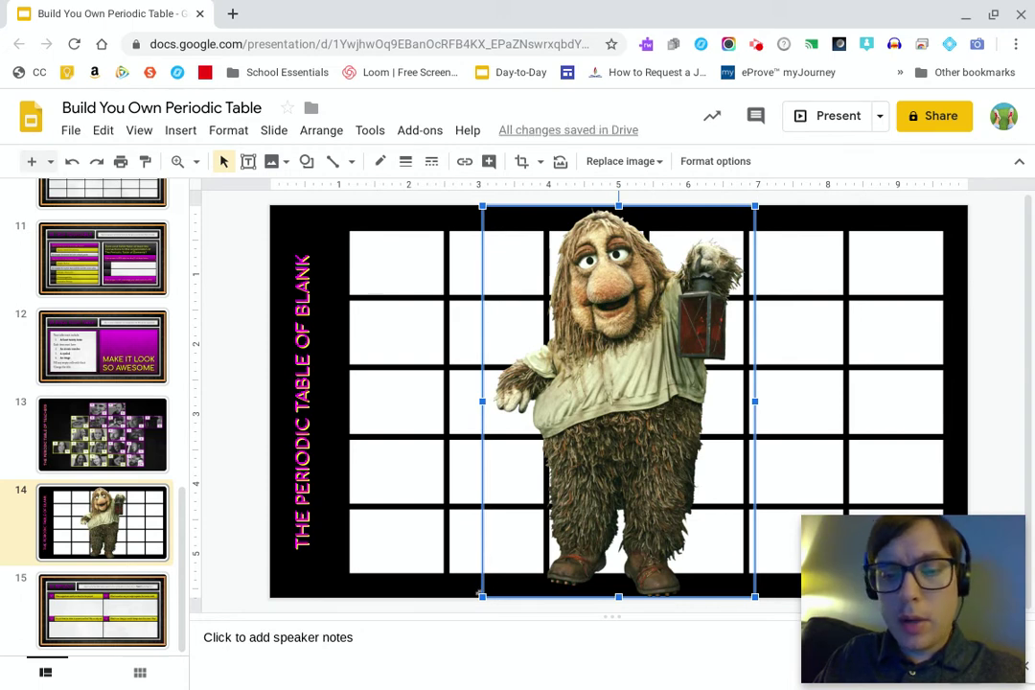
pyautogui.moveTo(618, 206); pyautogui.dragTo(619, 292)
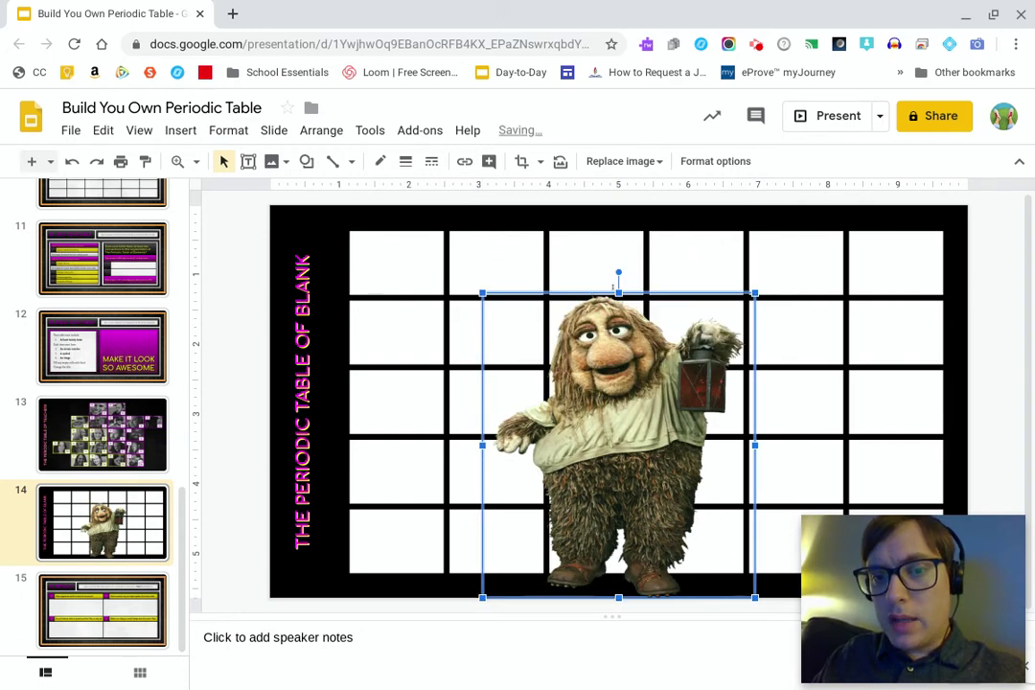
pyautogui.click(71, 161)
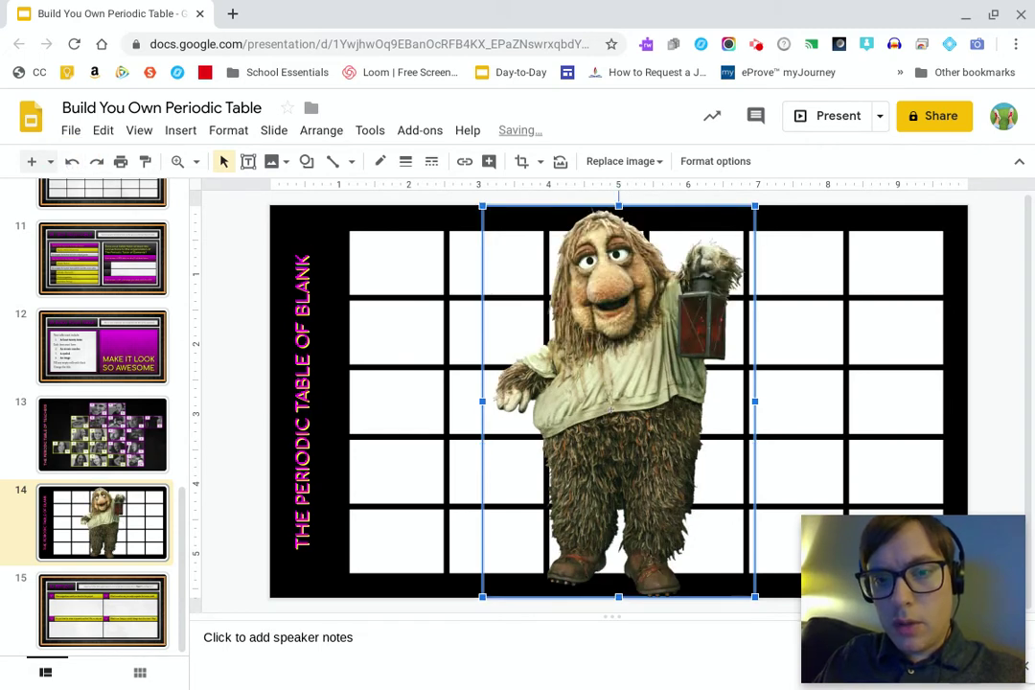
# Step: Shrink the inserted image proportionally to about 1.4 inches wide so it fits the fourth column, starting at the table's first row
pyautogui.moveTo(659, 370); pyautogui.dragTo(642, 396)
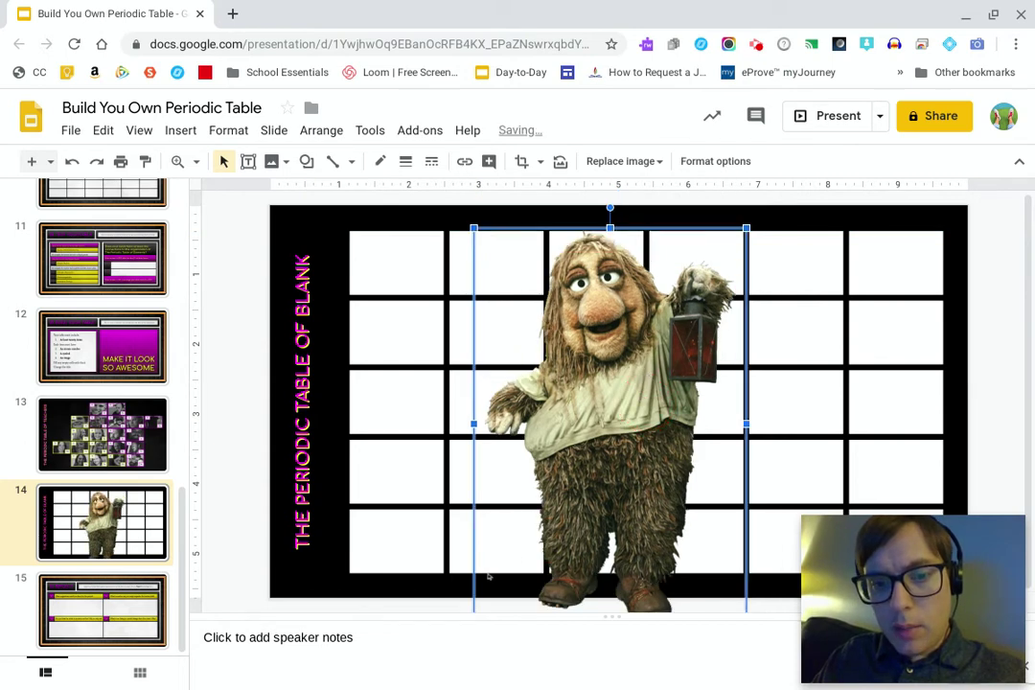
pyautogui.scroll(-1, 488, 485)
pyautogui.click(474, 599)
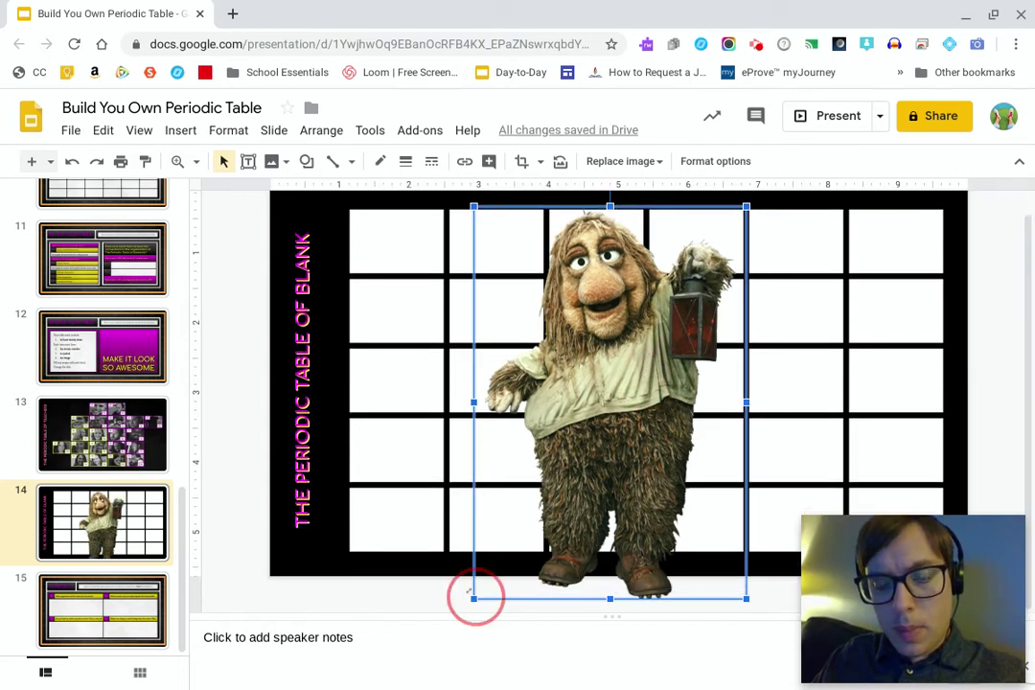
pyautogui.moveTo(628, 369); pyautogui.dragTo(652, 260)
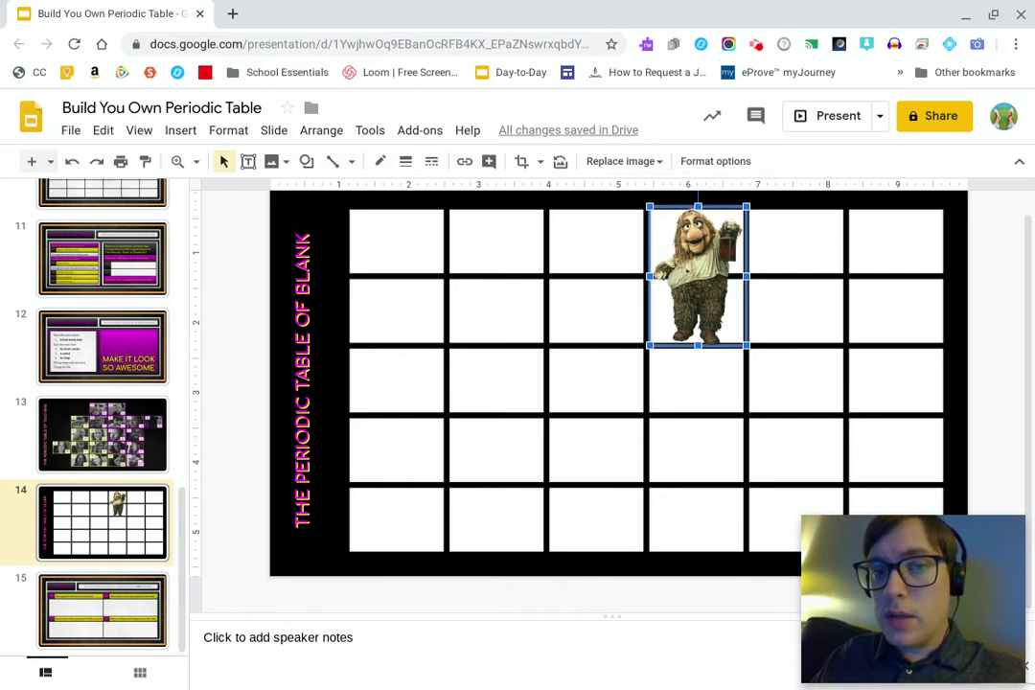
# Step: Crop away the lower half of the image so it ends at the bottom edge of the first-row cell
pyautogui.click(522, 161)
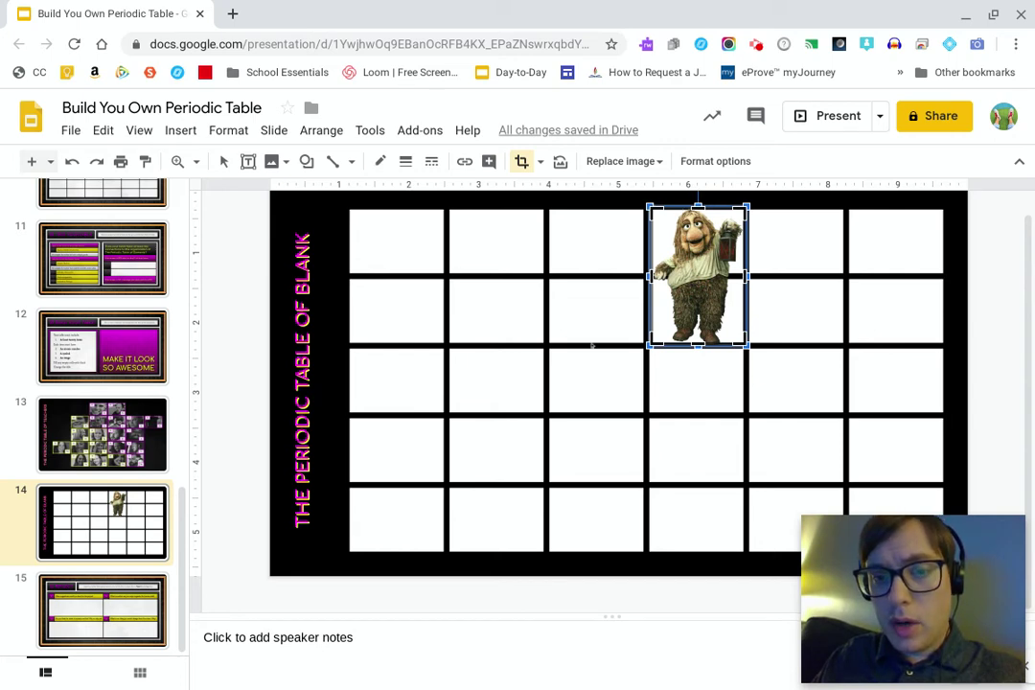
pyautogui.click(527, 163)
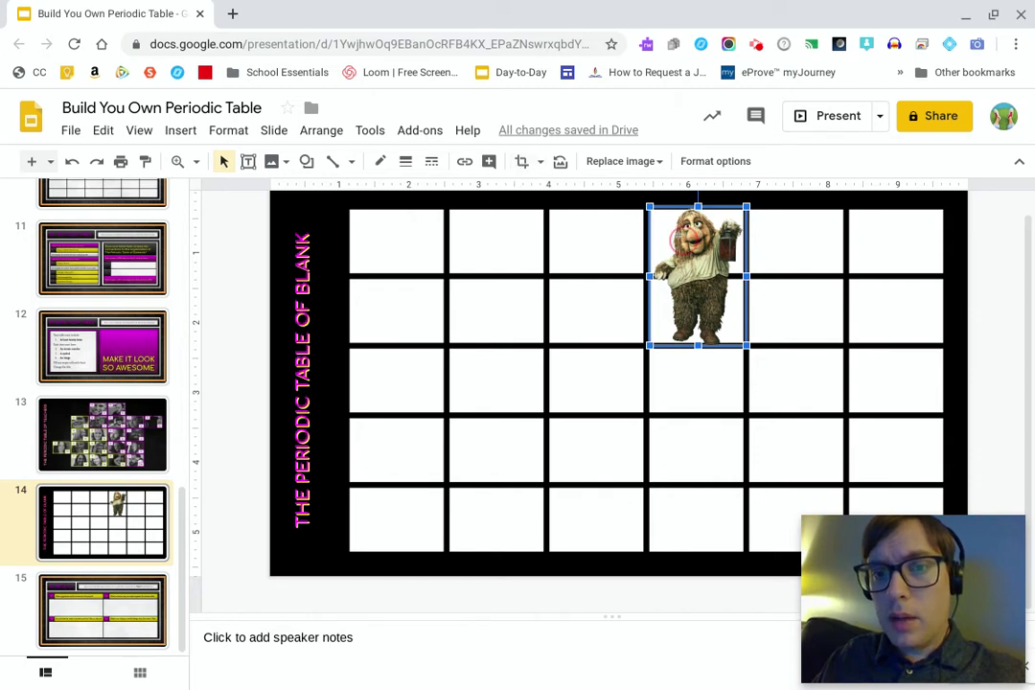
pyautogui.click(521, 163)
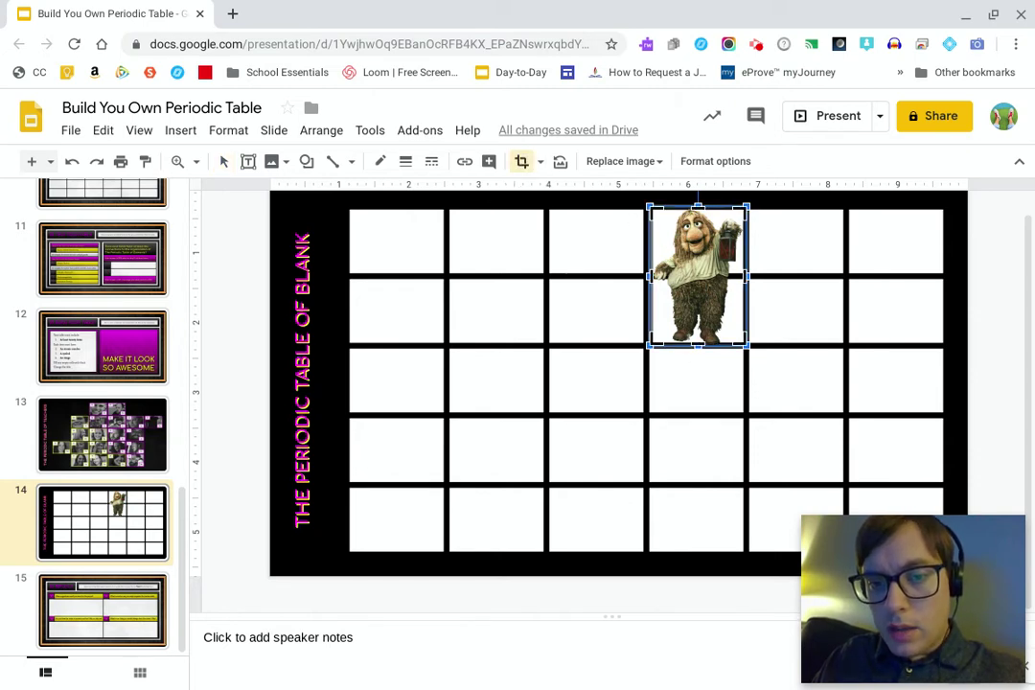
pyautogui.click(695, 347)
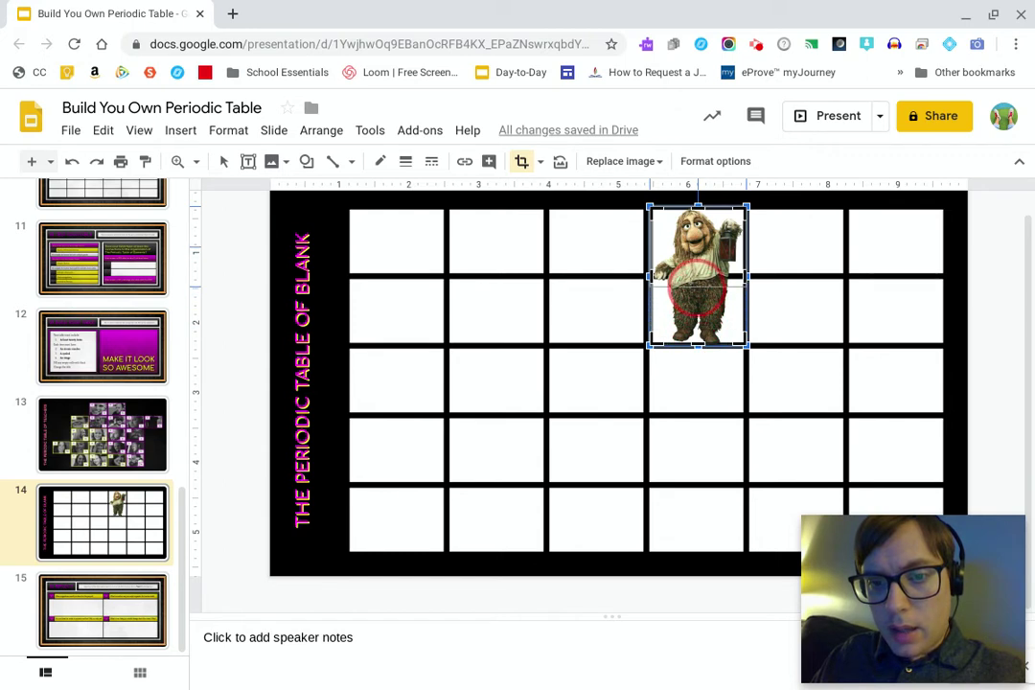
pyautogui.click(698, 273)
pyautogui.moveTo(698, 274); pyautogui.dragTo(698, 276)
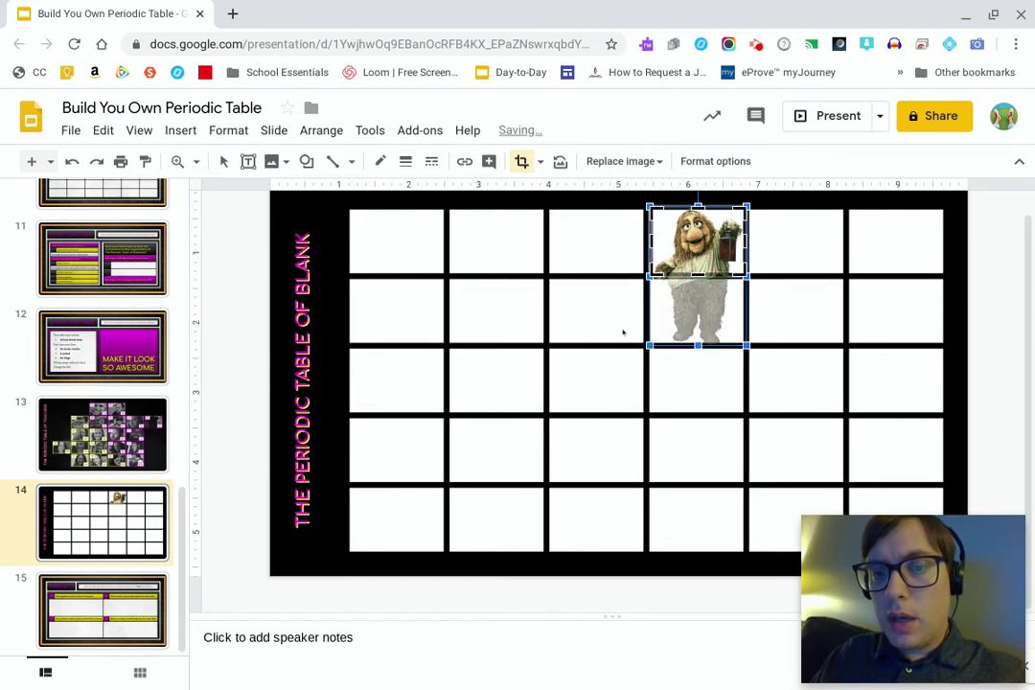
pyautogui.press('Return')
pyautogui.click(736, 286)
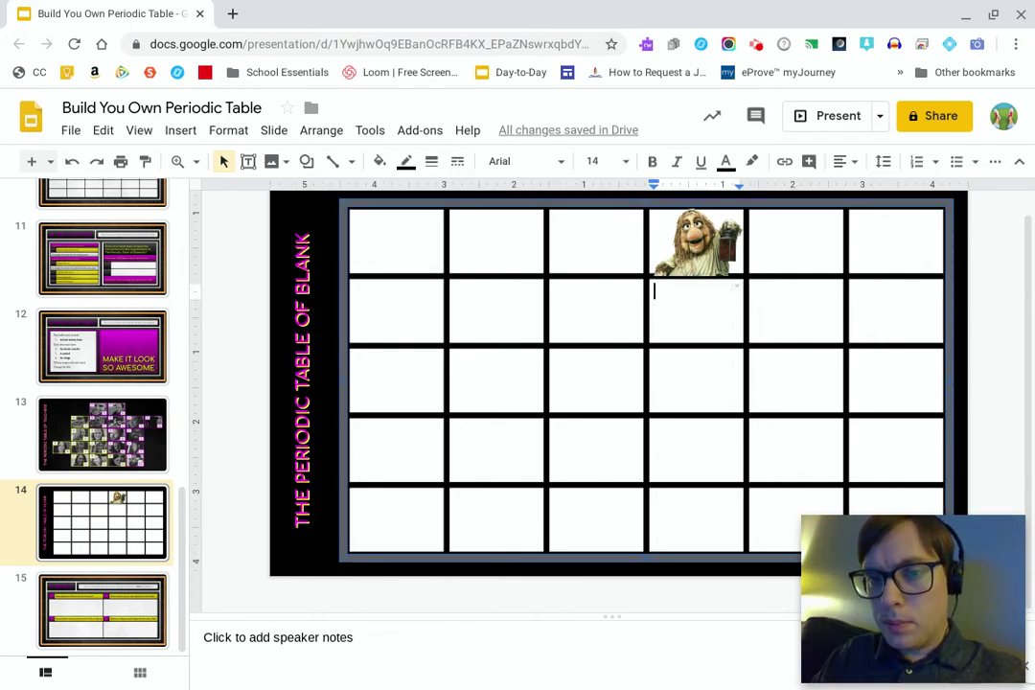
# Step: Crop a thin strip off the top of the image to align it with the cell's upper edge
pyautogui.doubleClick(696, 245)
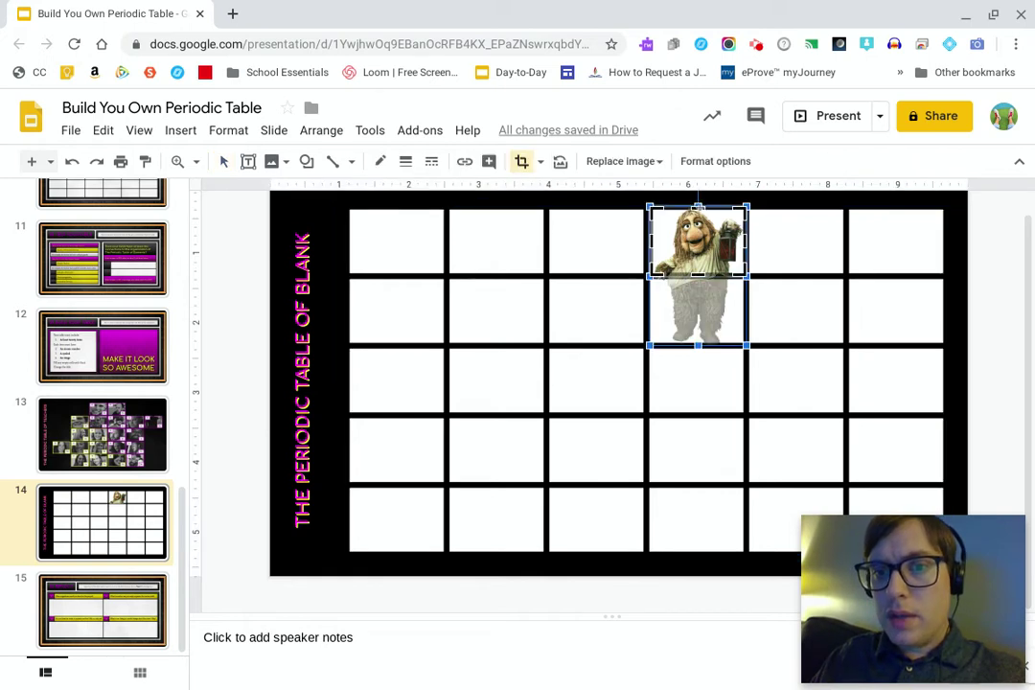
pyautogui.click(697, 213)
pyautogui.moveTo(697, 211); pyautogui.dragTo(691, 235)
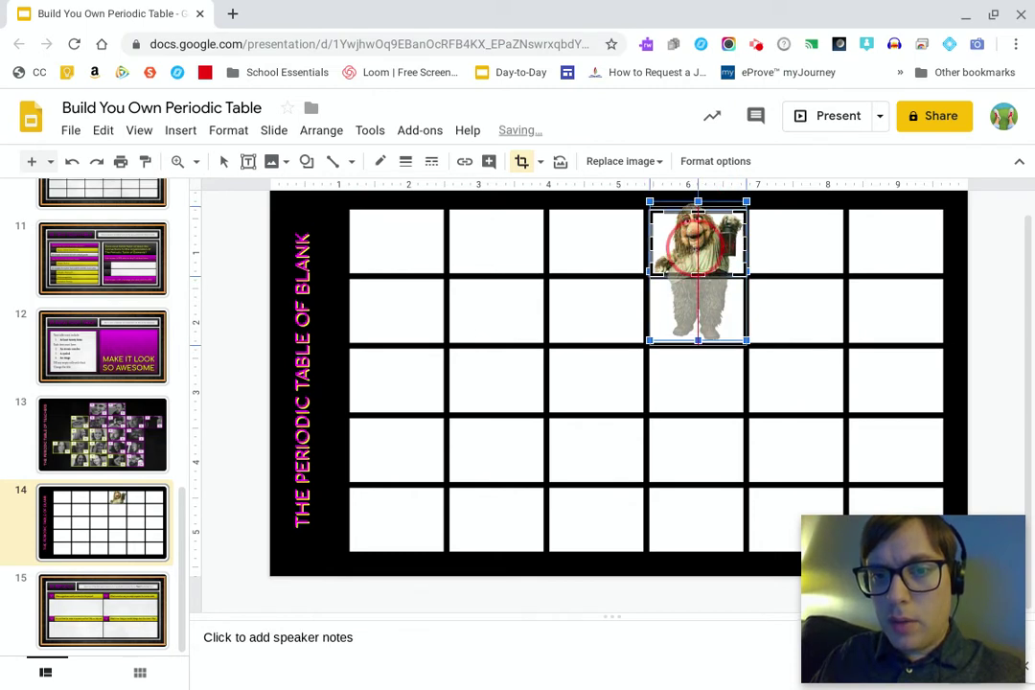
pyautogui.press('Escape')
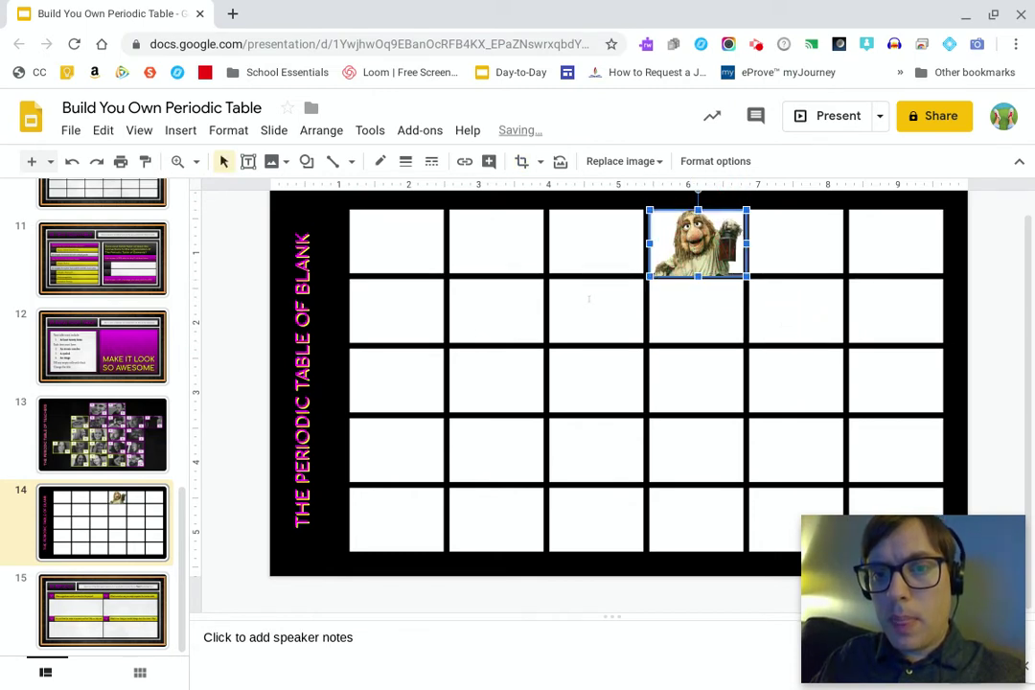
pyautogui.click(680, 318)
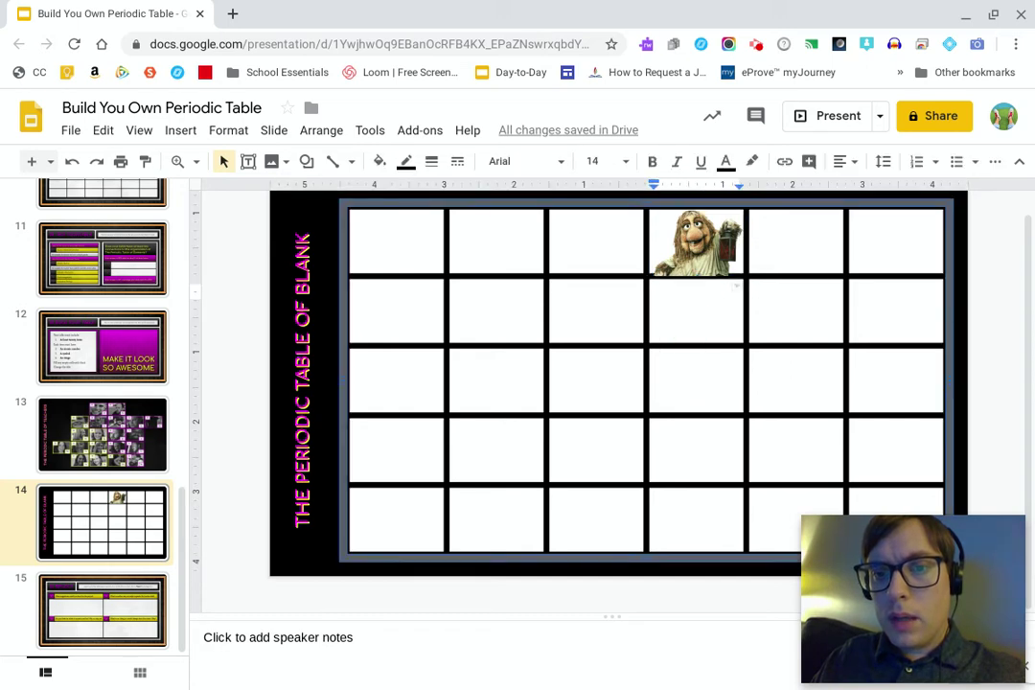
# Step: Give the cropped image a 2px purple border
pyautogui.click(697, 243)
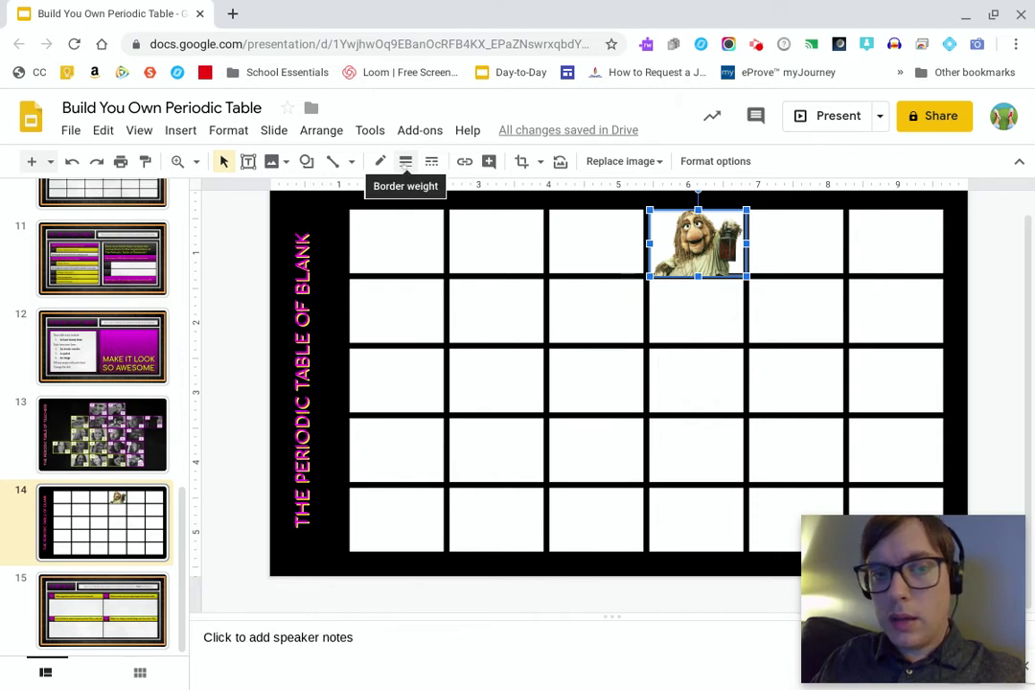
pyautogui.click(405, 163)
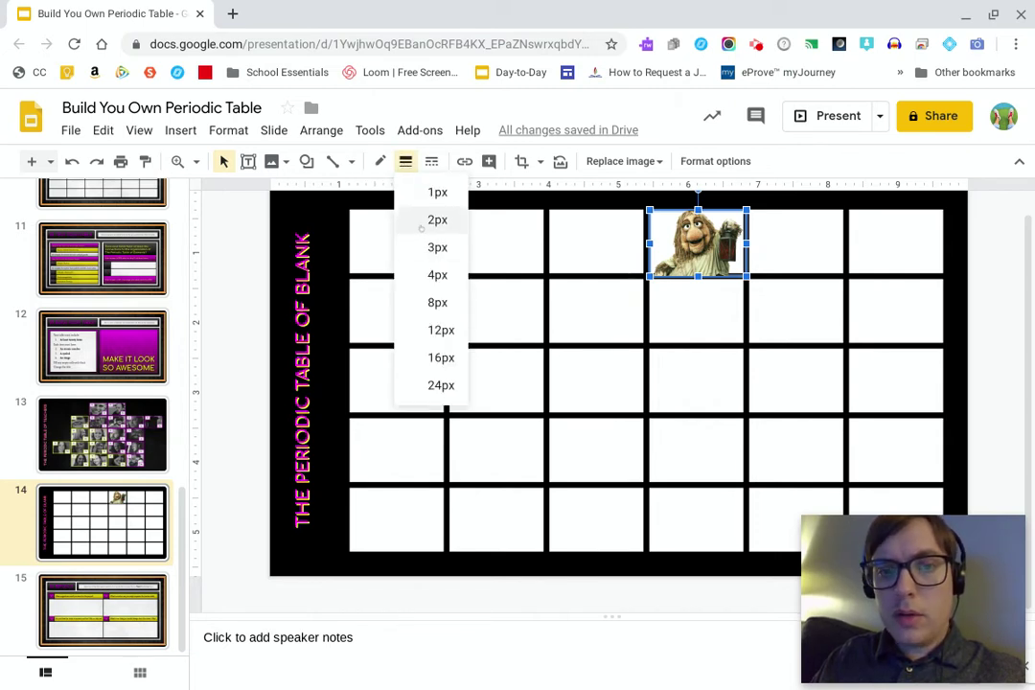
pyautogui.click(421, 227)
pyautogui.click(379, 161)
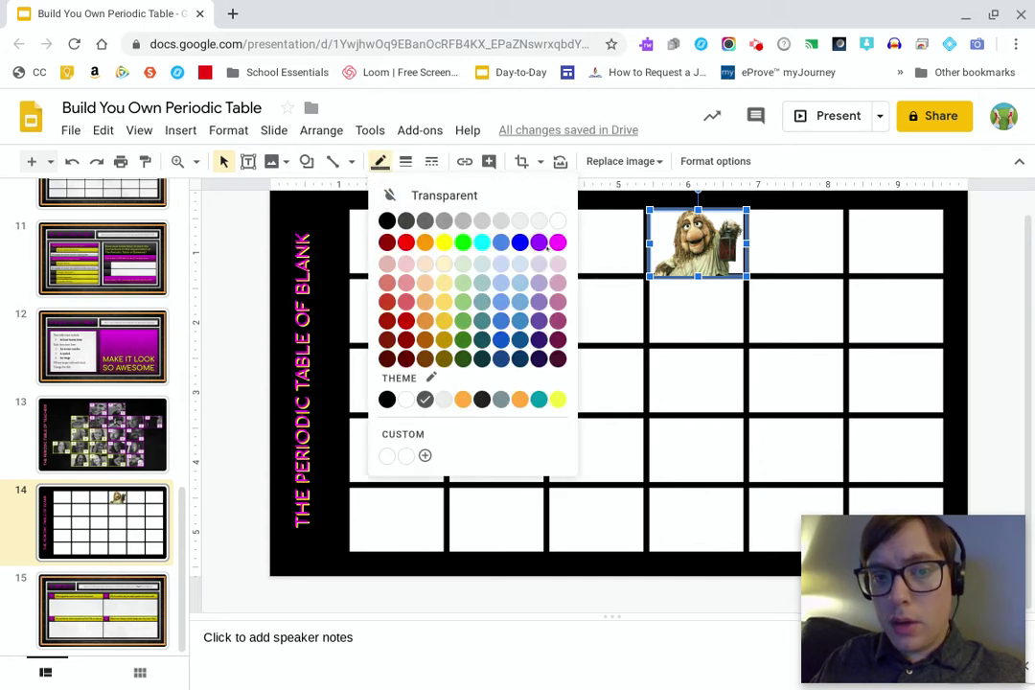
pyautogui.click(539, 243)
pyautogui.click(679, 330)
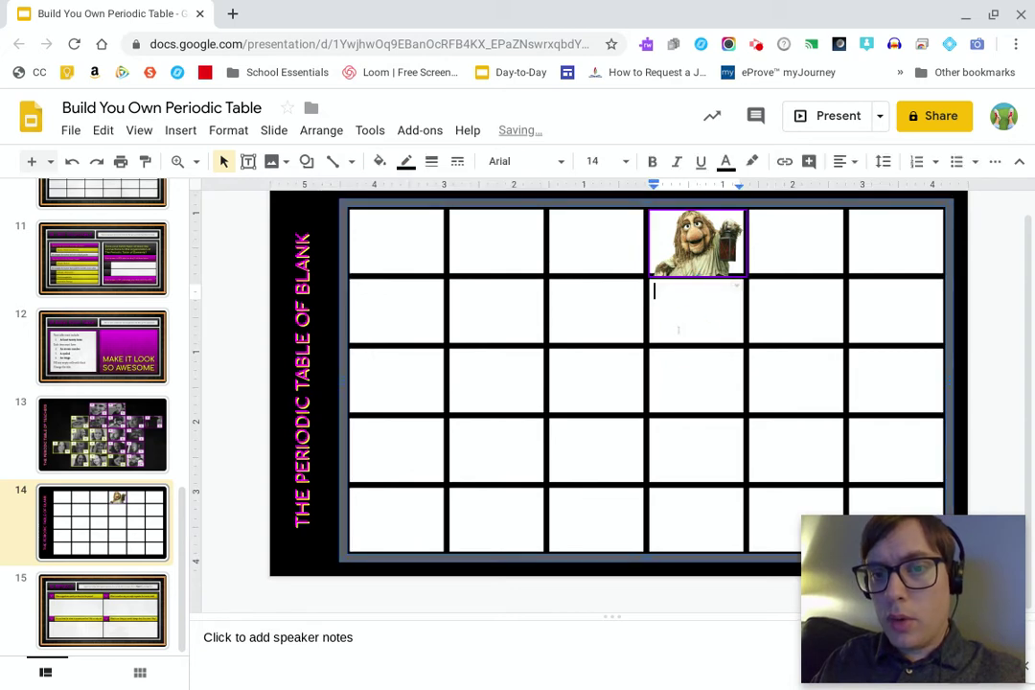
# Step: Set the image's border weight to 3px
pyautogui.click(696, 243)
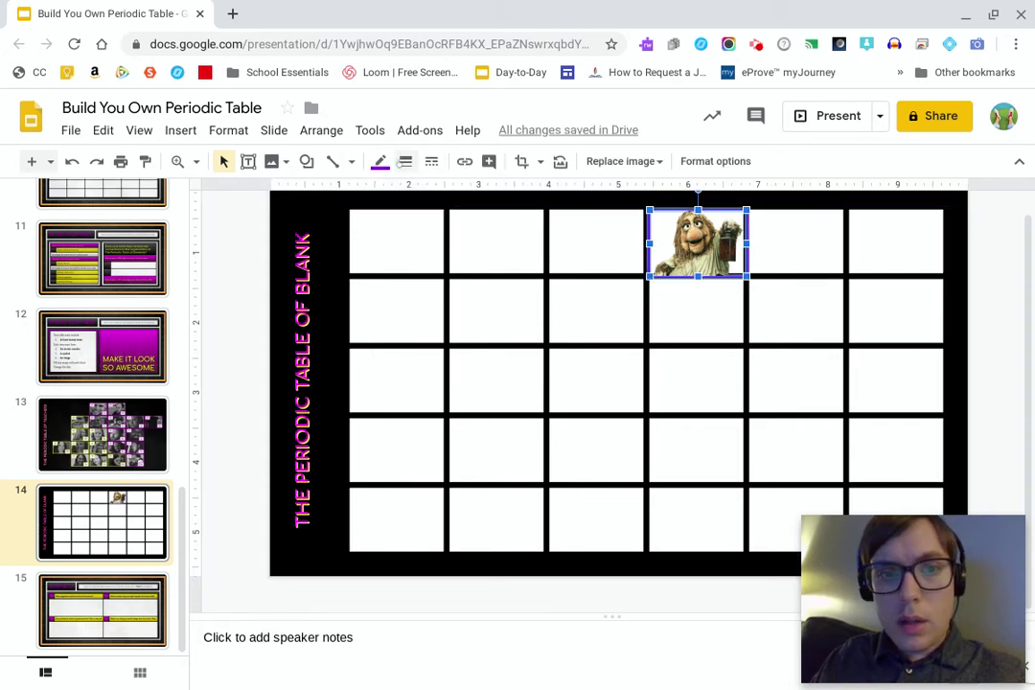
pyautogui.click(405, 161)
pyautogui.click(440, 247)
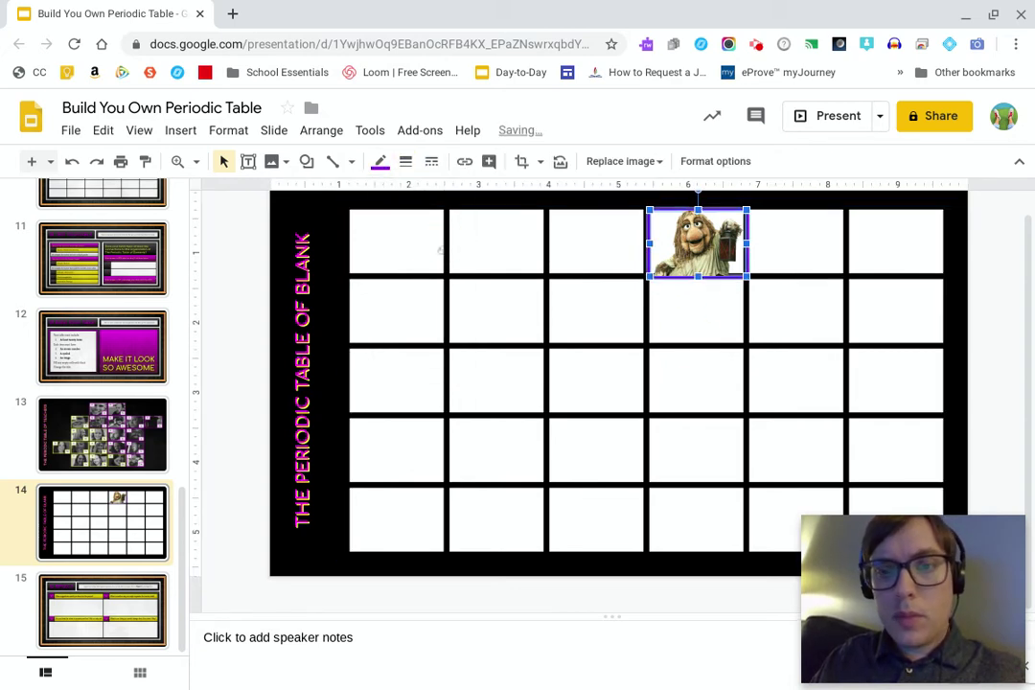
pyautogui.click(704, 326)
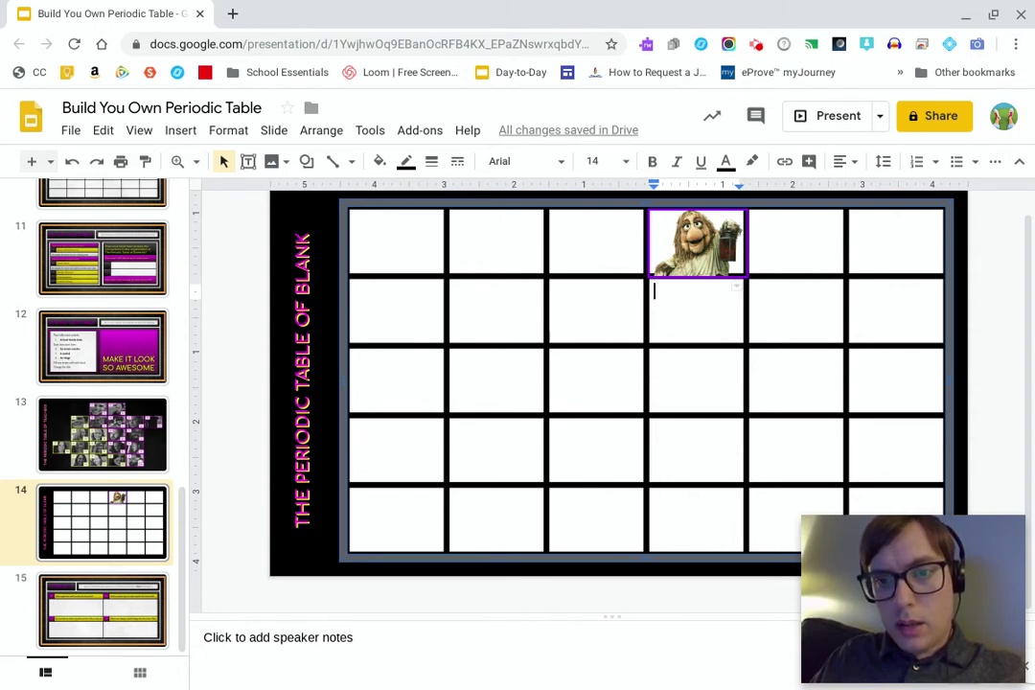
# Step: Crop slightly more off the image's right and bottom edges so the purple-bordered picture fits its cell better
pyautogui.click(1004, 277)
pyautogui.scroll(3, 1005, 277)
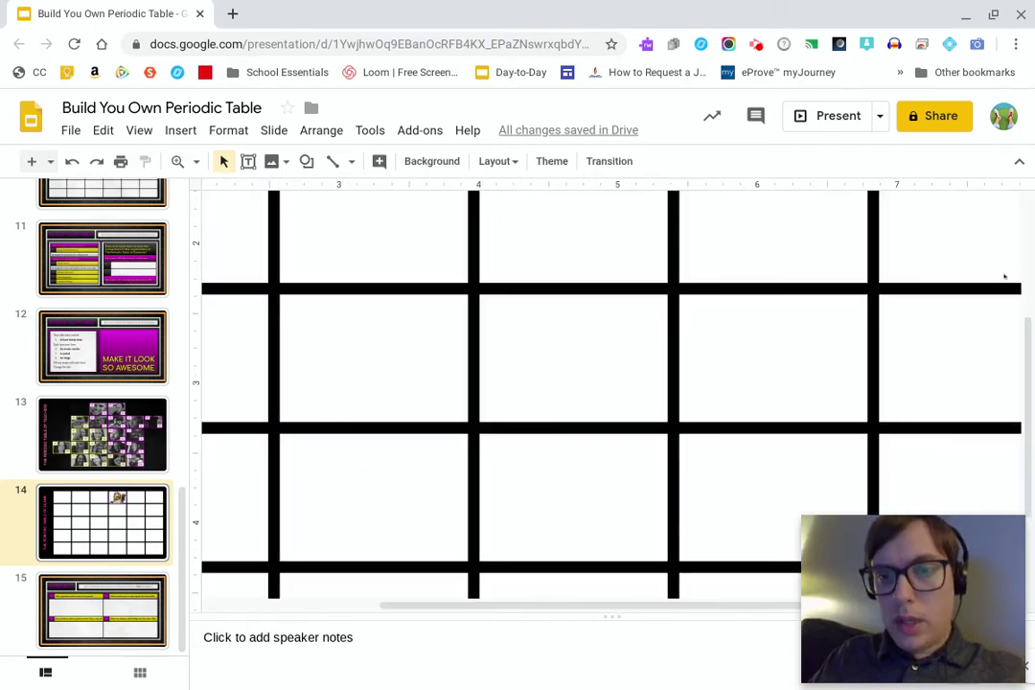
pyautogui.scroll(2, 1005, 277)
pyautogui.hscroll(-5, 1005, 277)
pyautogui.hscroll(3, 611, 394)
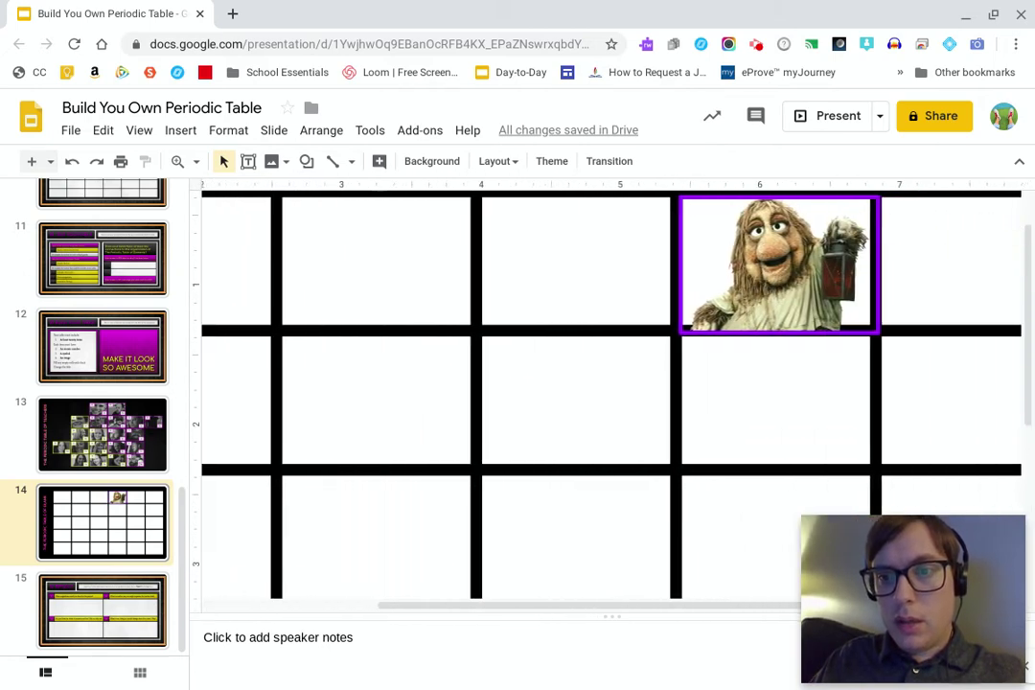
pyautogui.scroll(3, 624, 305)
pyautogui.scroll(2, 612, 394)
pyautogui.hscroll(3, 612, 394)
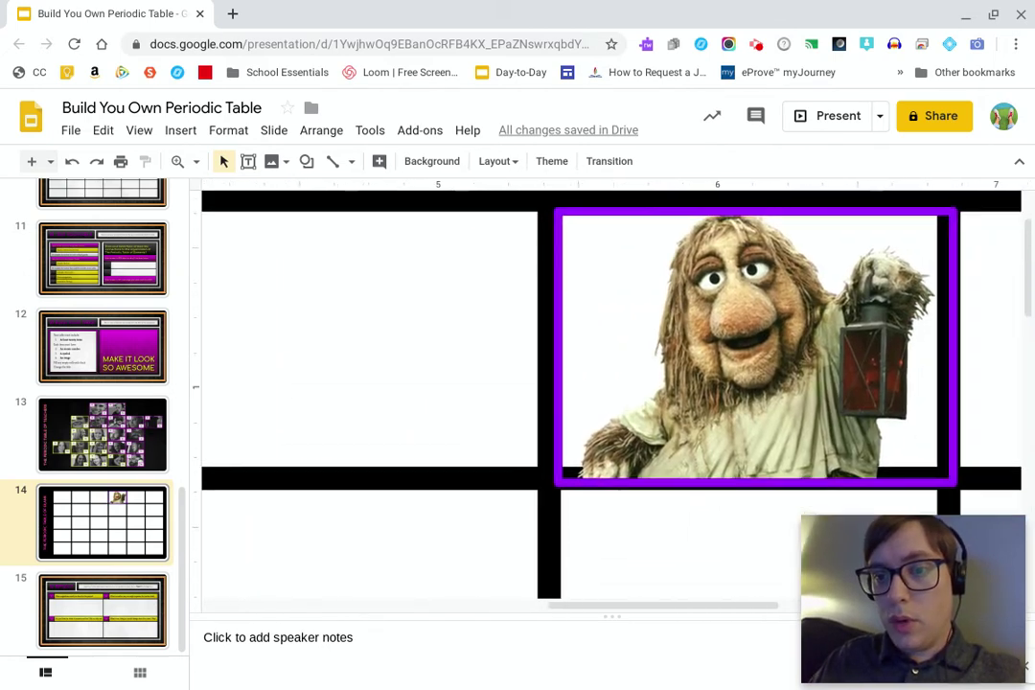
pyautogui.doubleClick(830, 329)
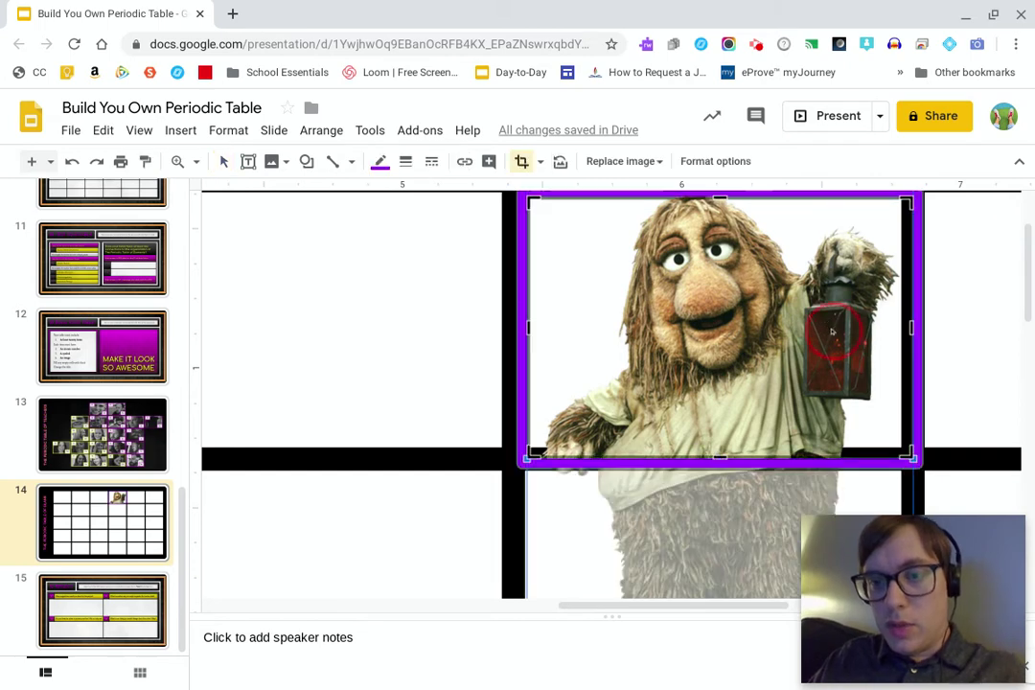
pyautogui.moveTo(907, 327); pyautogui.dragTo(897, 327)
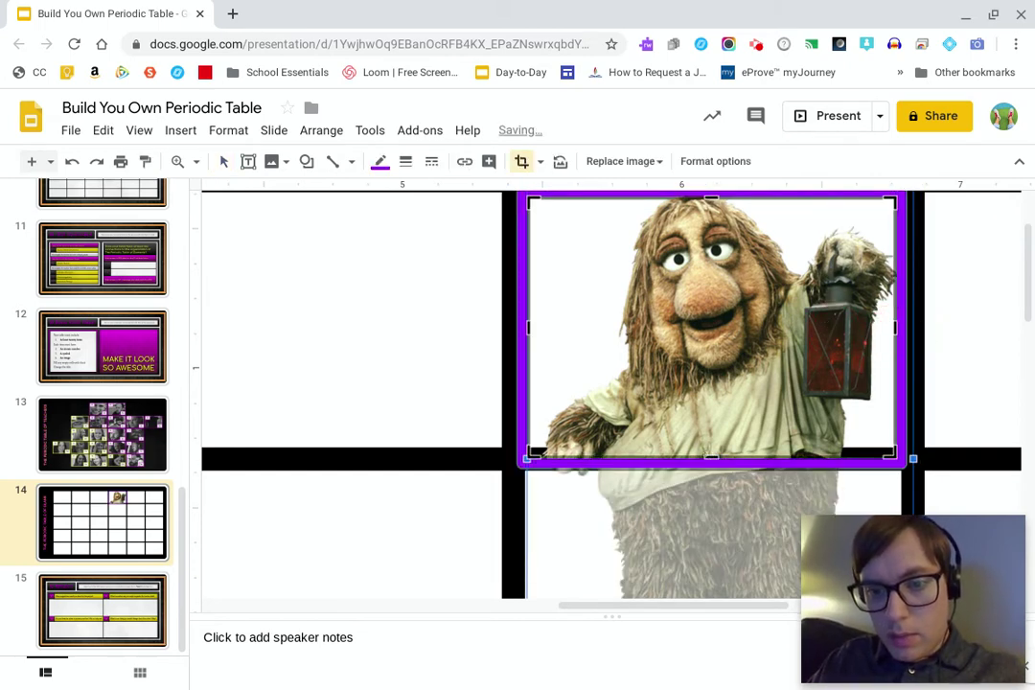
pyautogui.moveTo(711, 458)
pyautogui.mouseDown()
pyautogui.moveTo(709, 434)
pyautogui.moveTo(709, 443)
pyautogui.mouseUp()
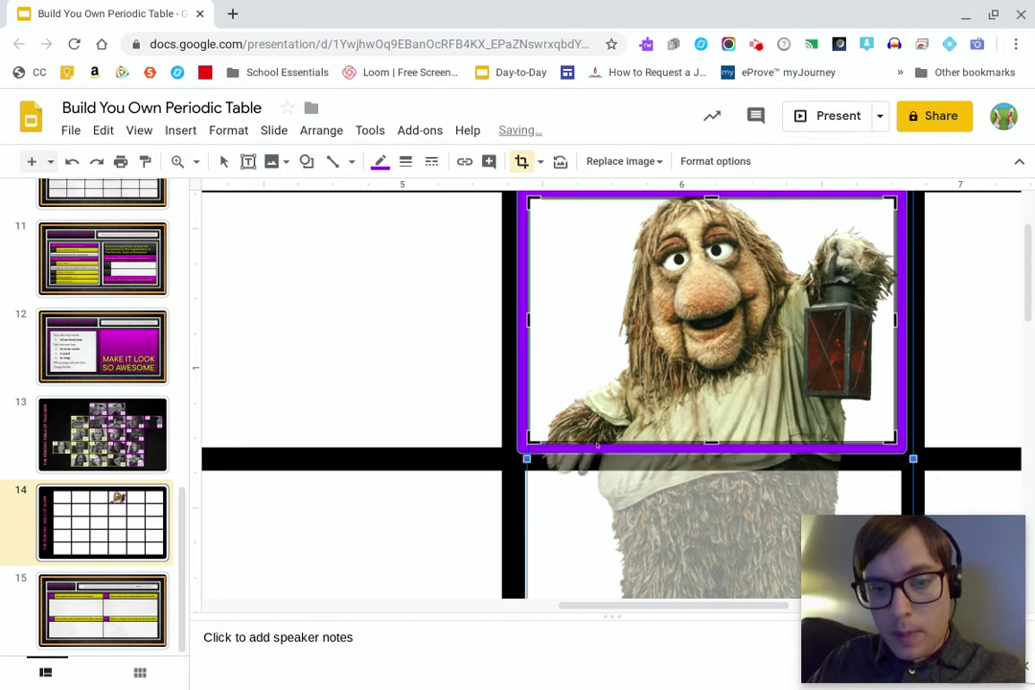
pyautogui.click(437, 440)
pyautogui.scroll(1, 436, 442)
pyautogui.click(435, 443)
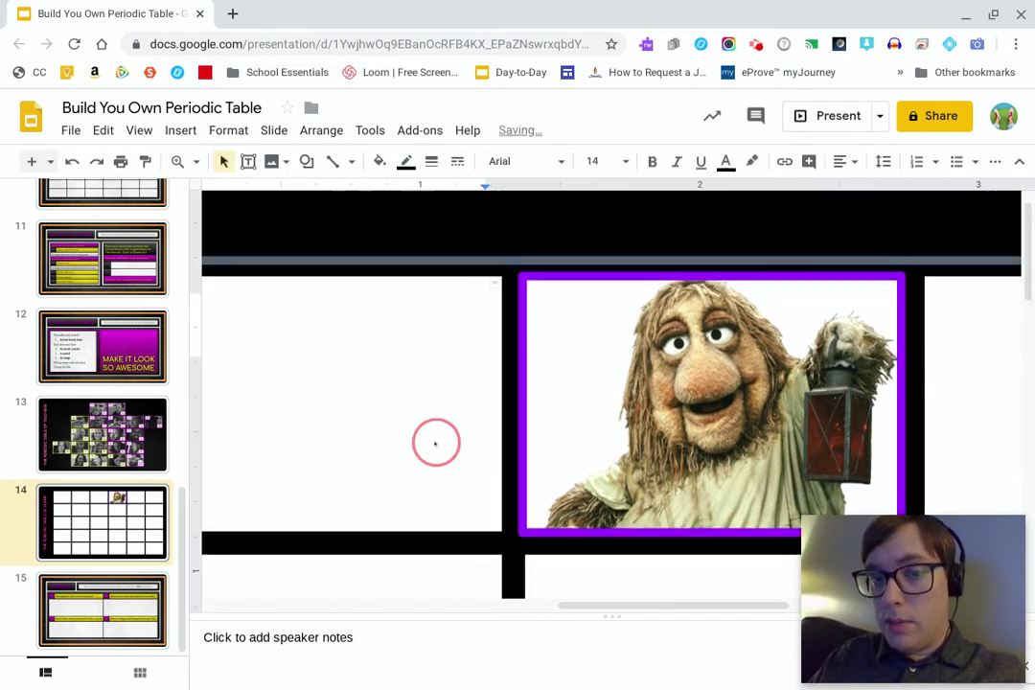
pyautogui.scroll(-1, 435, 442)
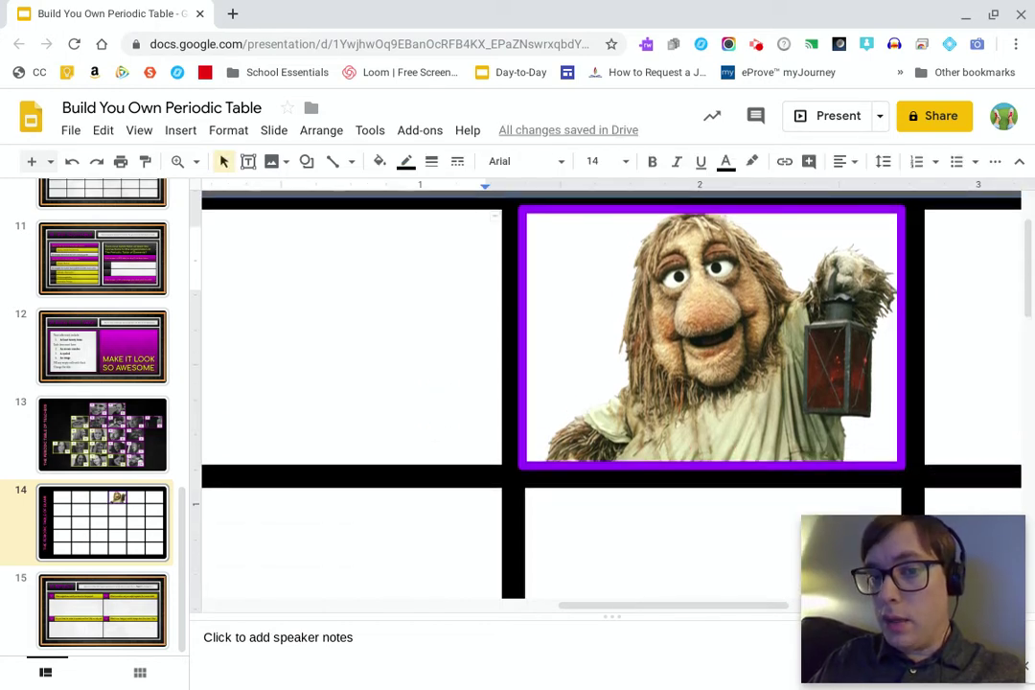
# Step: Draw a small rectangle about 0.25 inches wide in the upper-left corner of the bordered image
pyautogui.scroll(1, 612, 402)
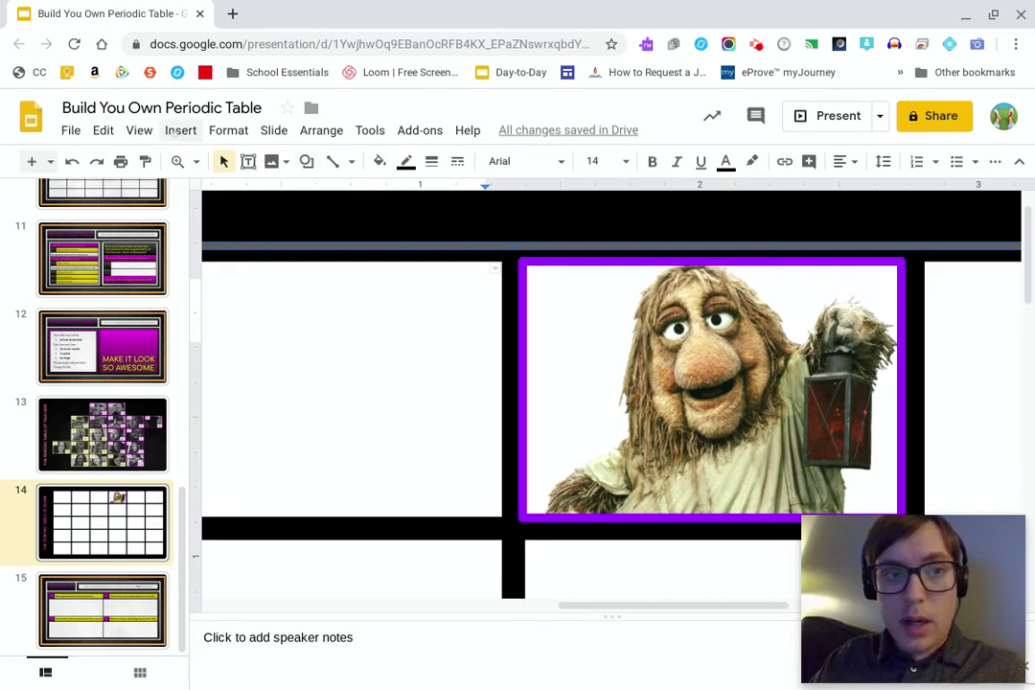
pyautogui.click(180, 130)
pyautogui.moveTo(198, 272)
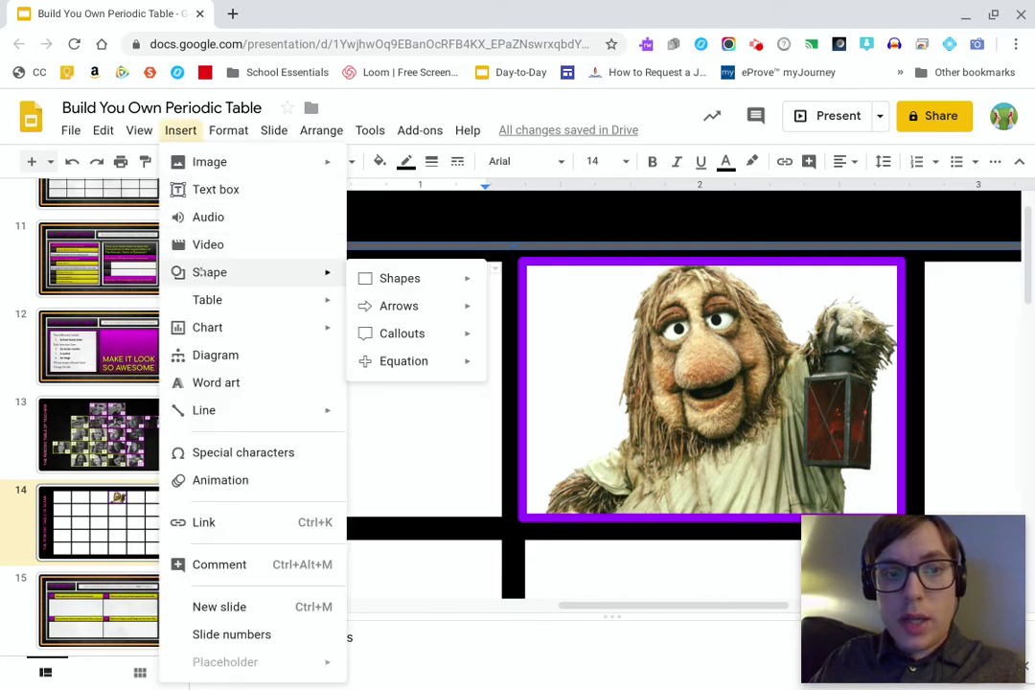
pyautogui.moveTo(410, 279)
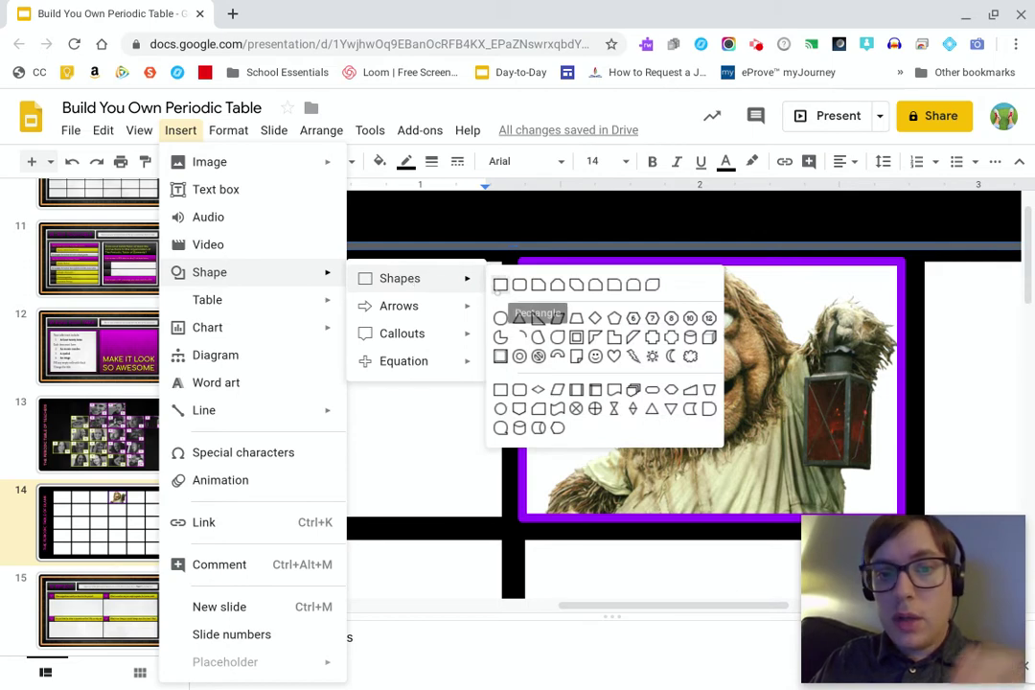
pyautogui.click(500, 285)
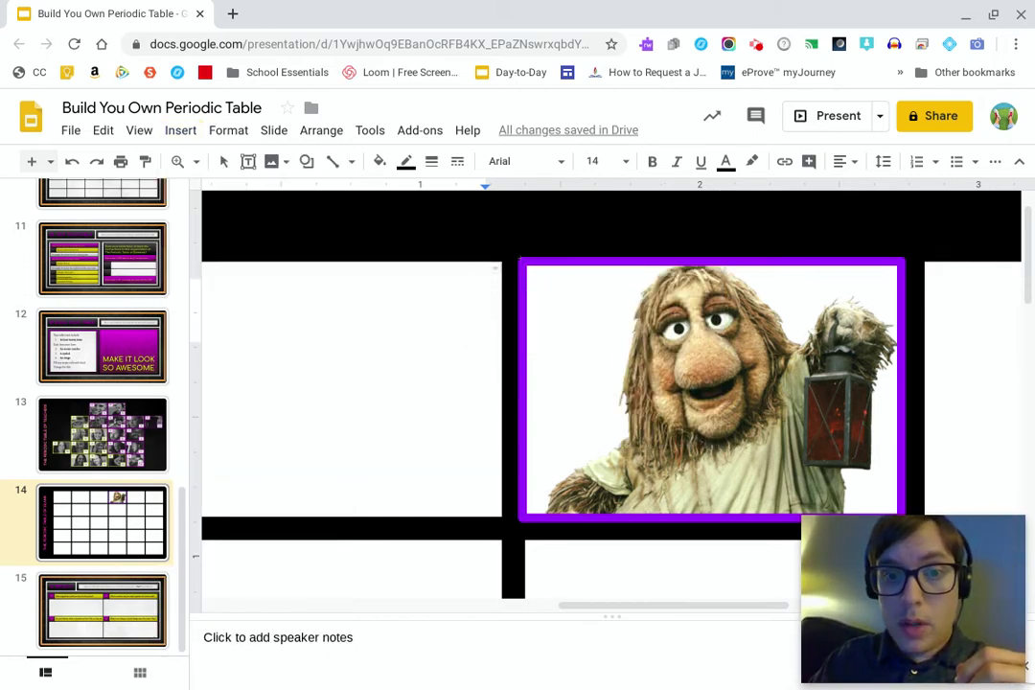
pyautogui.moveTo(526, 267); pyautogui.dragTo(594, 327)
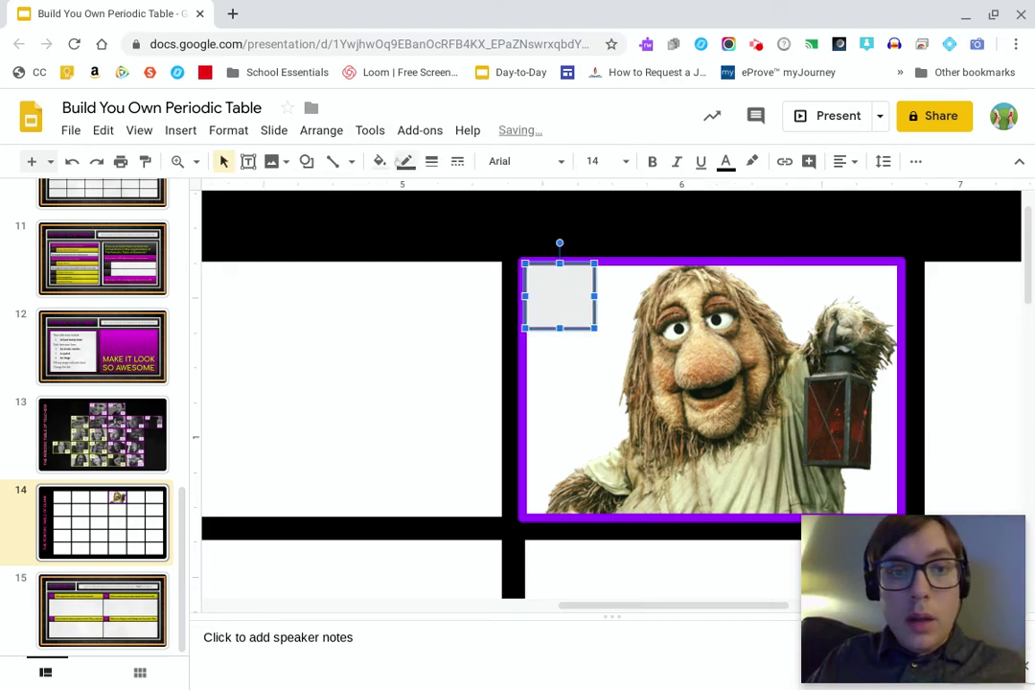
# Step: Give the small rectangle a purple border with a weight of 3px to match the image
pyautogui.click(405, 161)
pyautogui.click(564, 242)
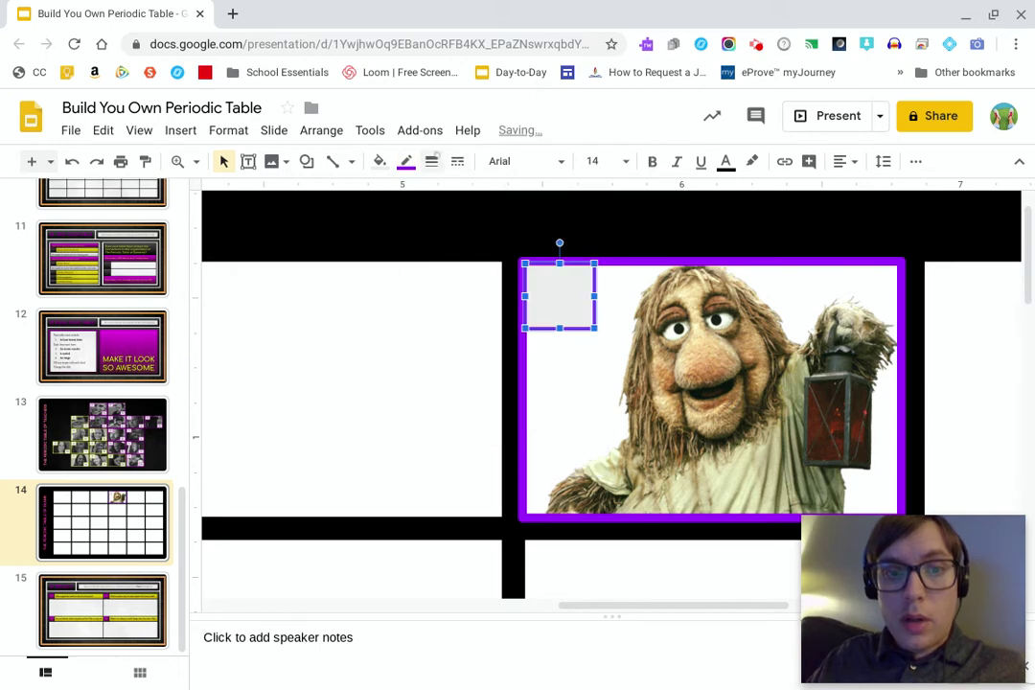
pyautogui.click(431, 161)
pyautogui.click(463, 246)
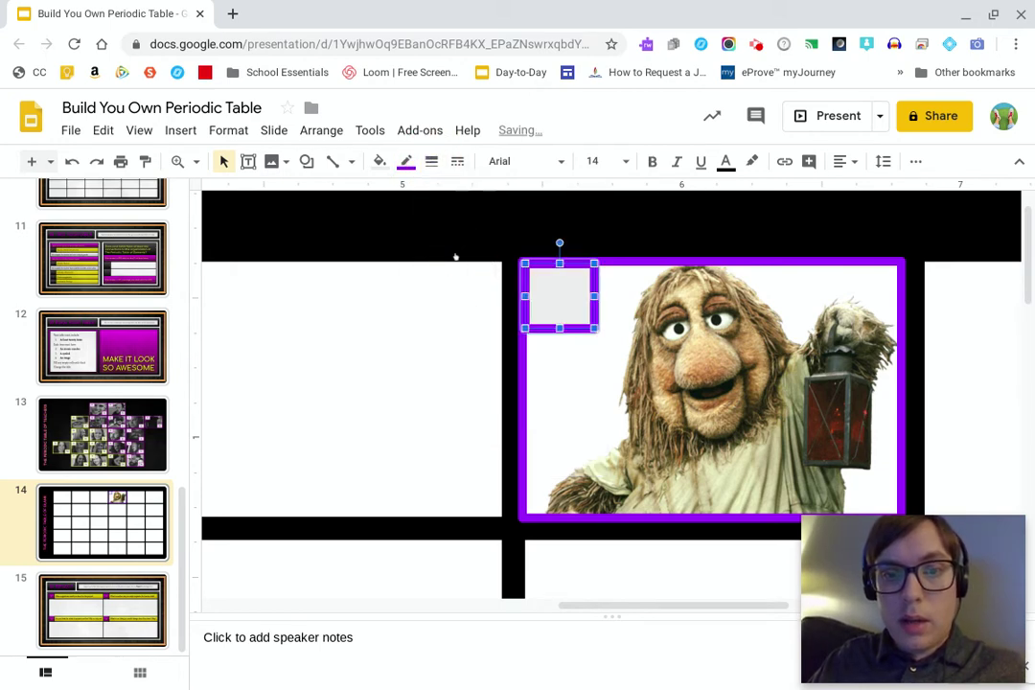
# Step: Align the small box with the image's upper-left corner and format its text as bold purple Comfortaa at size 8
pyautogui.moveTo(544, 288); pyautogui.dragTo(542, 287)
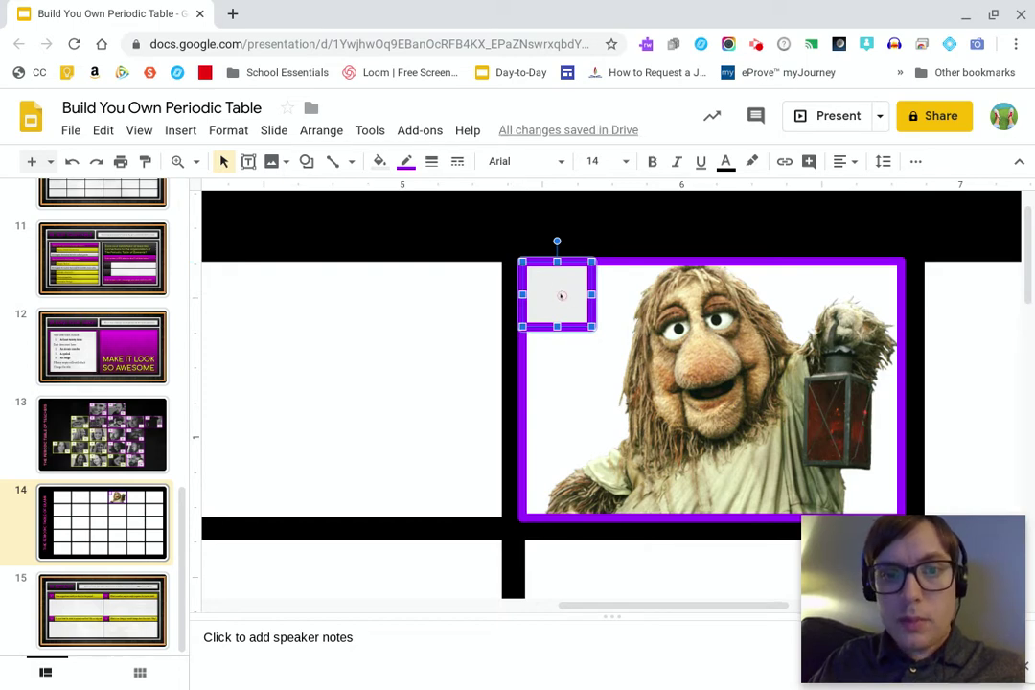
pyautogui.press('Return')
pyautogui.click(600, 161)
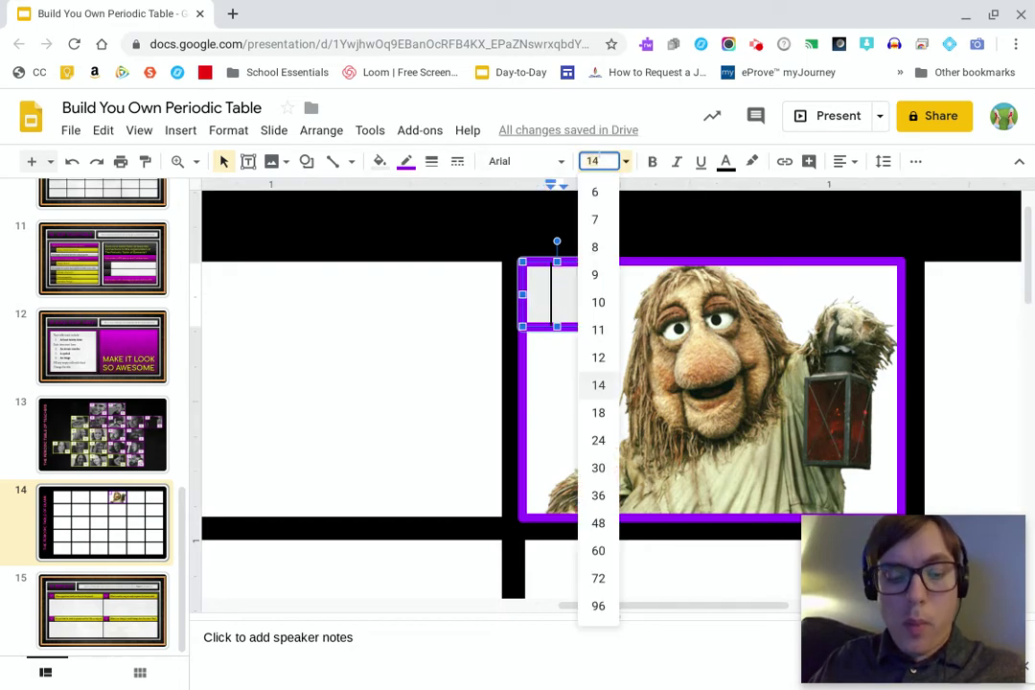
pyautogui.press('Return')
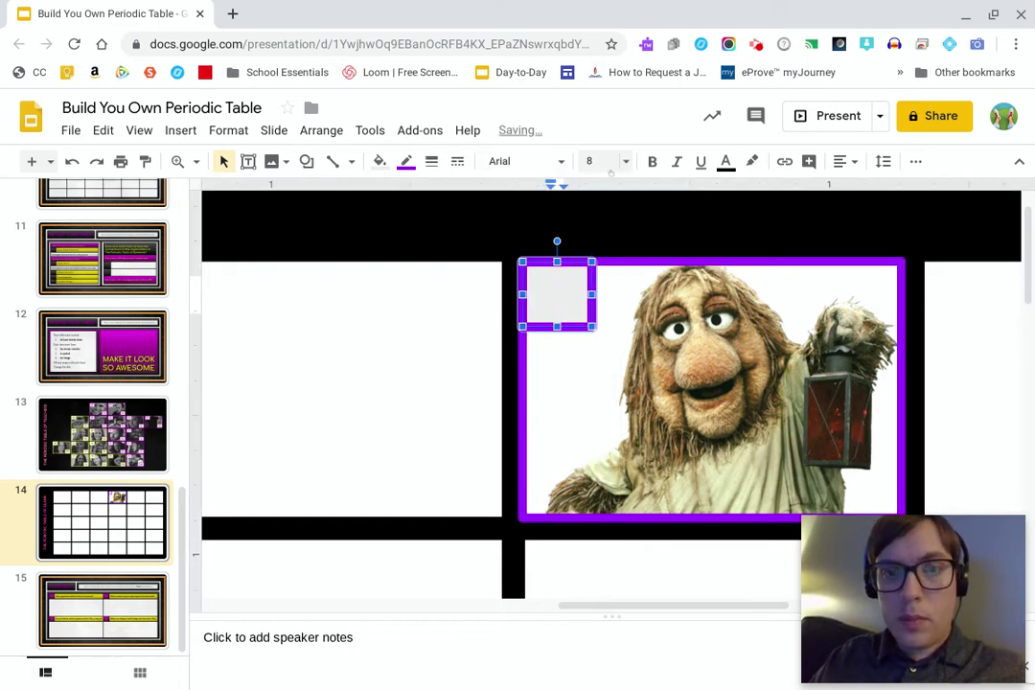
pyautogui.click(523, 161)
pyautogui.click(537, 260)
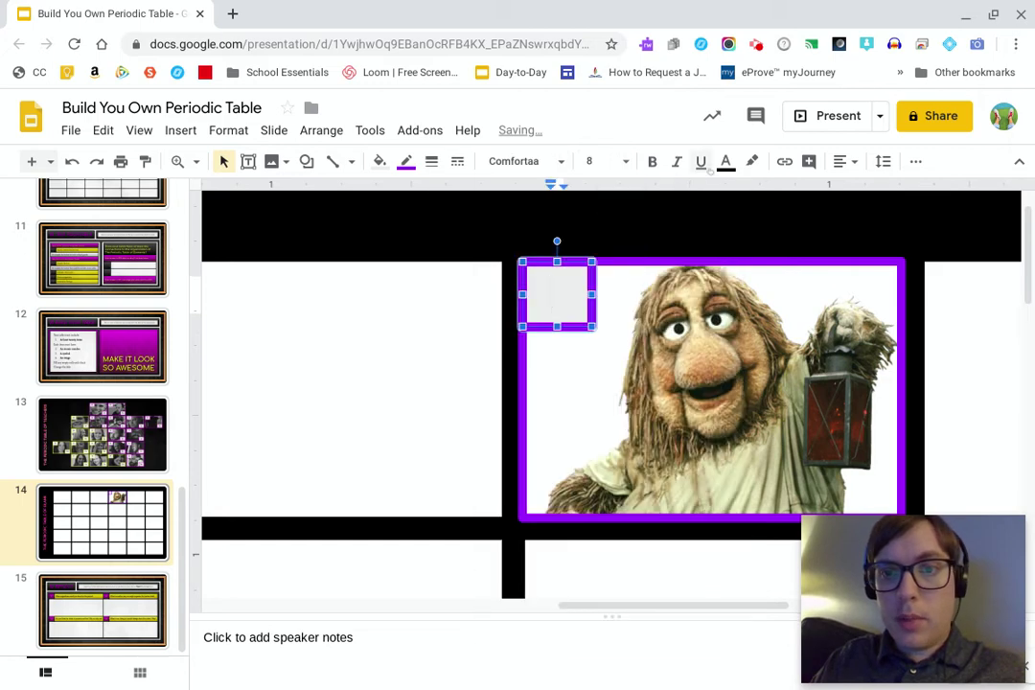
pyautogui.click(726, 161)
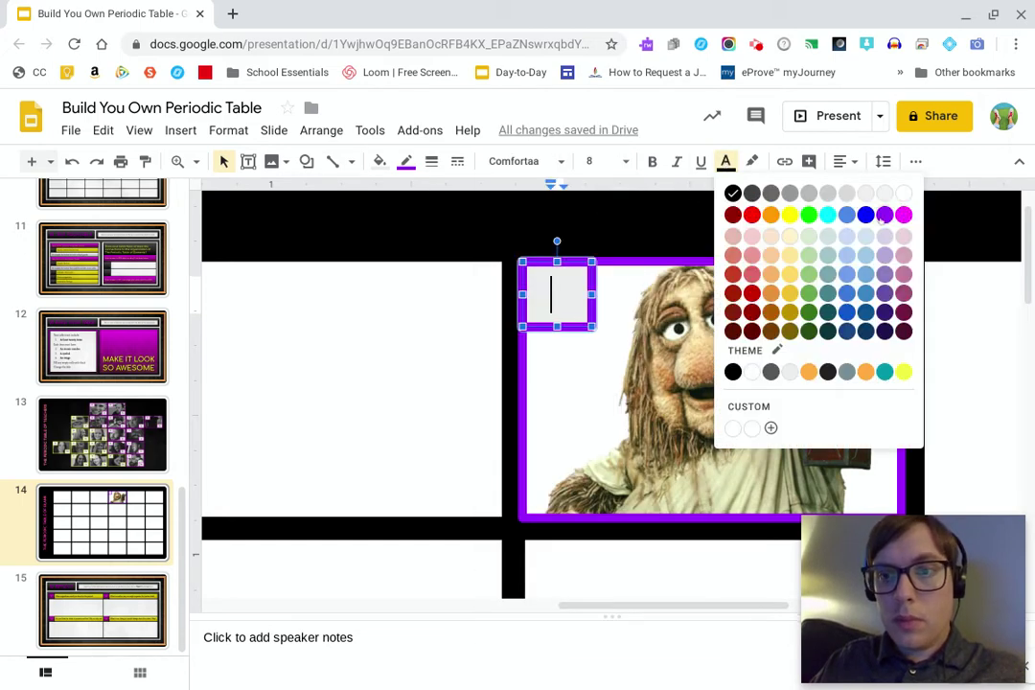
pyautogui.click(884, 216)
pyautogui.click(653, 162)
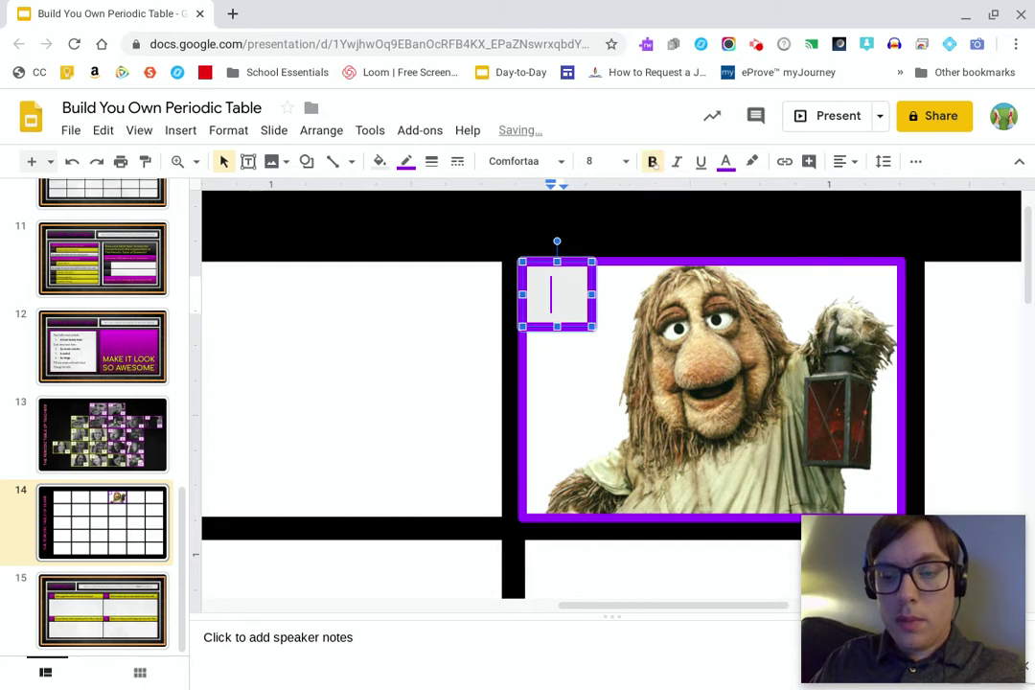
# Step: Enter 01 in the small corner box and widen the box so the number fits on one line
pyautogui.write('01')
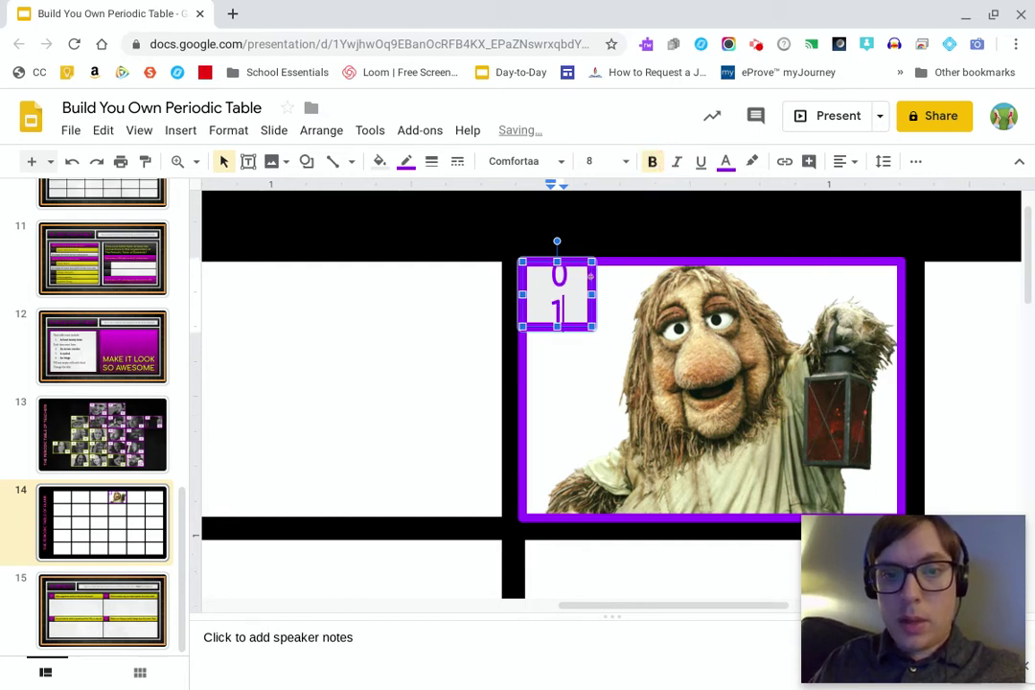
pyautogui.moveTo(591, 294); pyautogui.dragTo(612, 294)
pyautogui.click(500, 243)
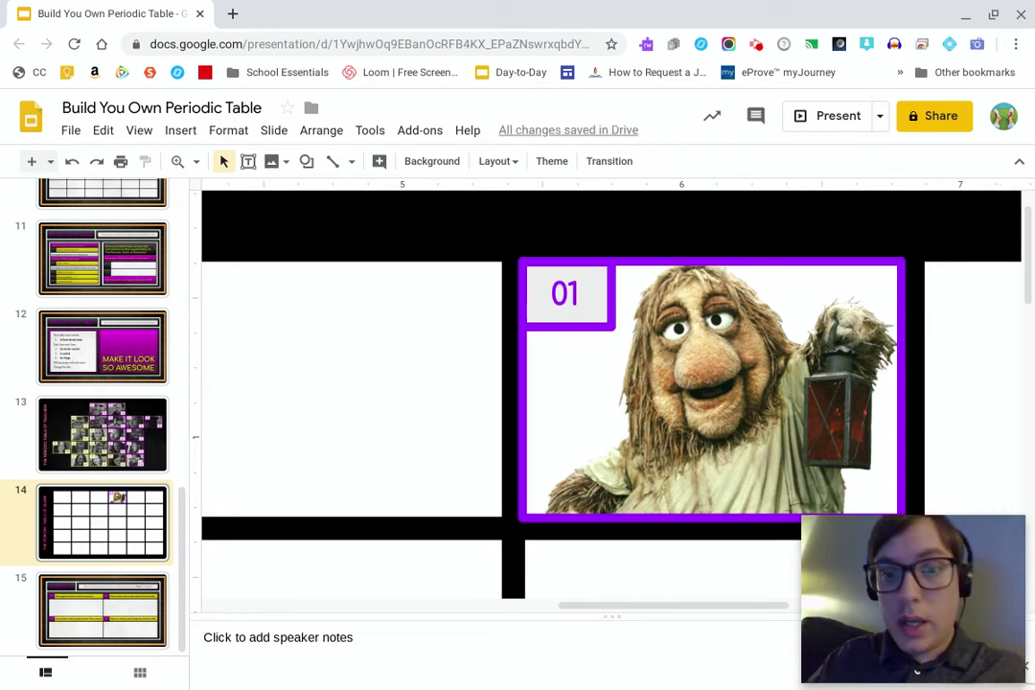
# Step: Duplicate the 01 box and place the copy flush in the lower-right corner of the bordered image
pyautogui.click(603, 287)
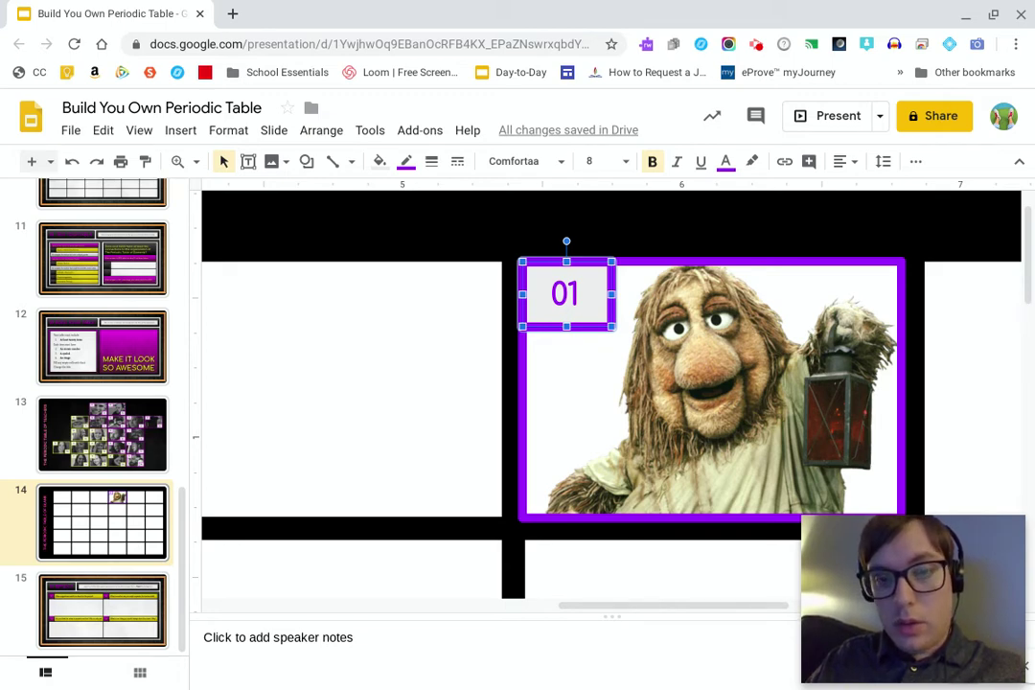
pyautogui.hotkey('ctrl', 'd')
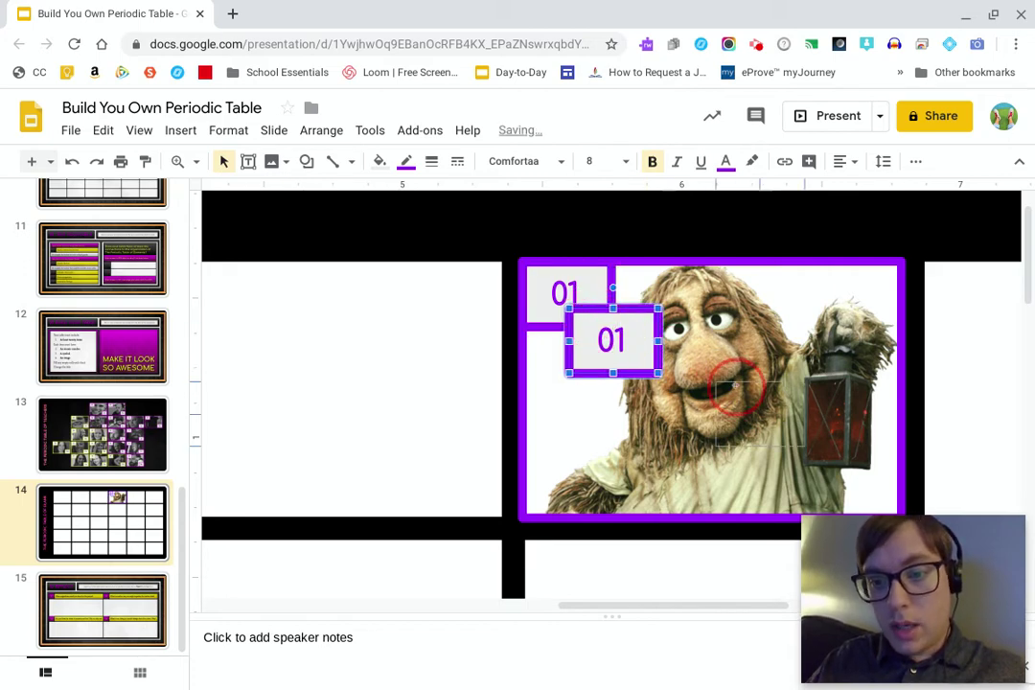
pyautogui.moveTo(824, 460); pyautogui.dragTo(810, 458)
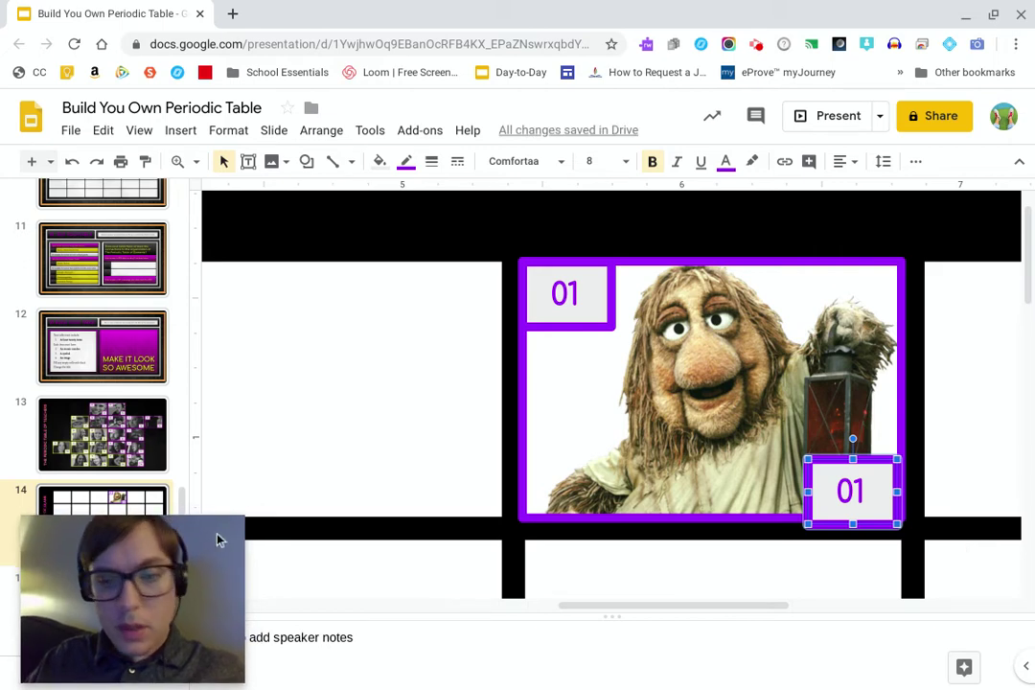
pyautogui.moveTo(878, 454); pyautogui.dragTo(875, 451)
# Step: Replace the copied box's text with Jg and widen the box to its left so the symbol fits on one line
pyautogui.click(866, 485)
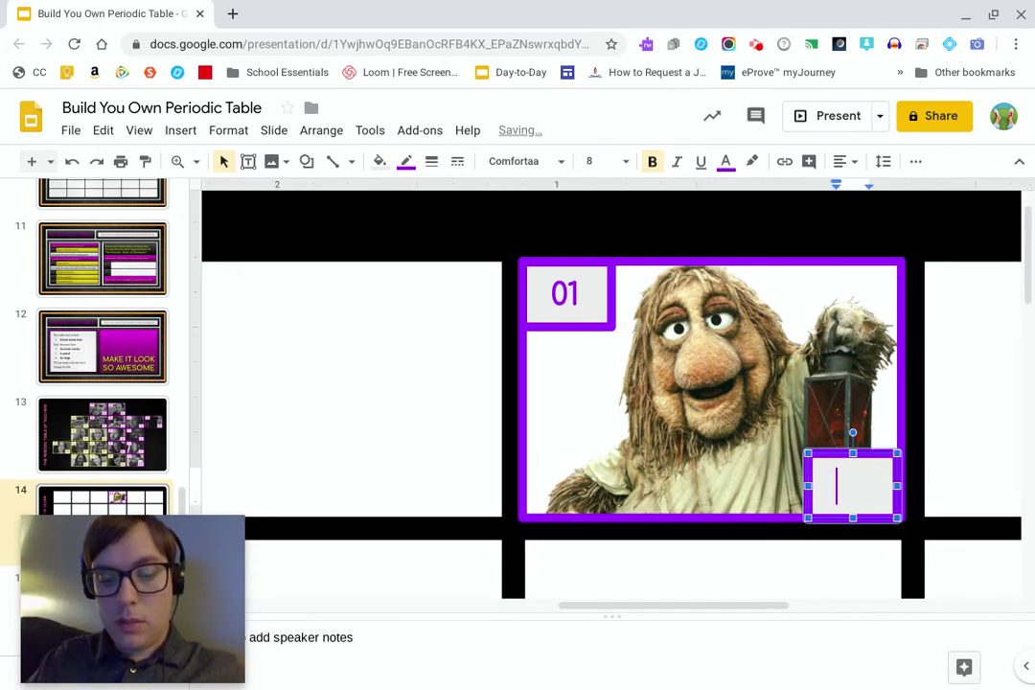
pyautogui.write('Ja')
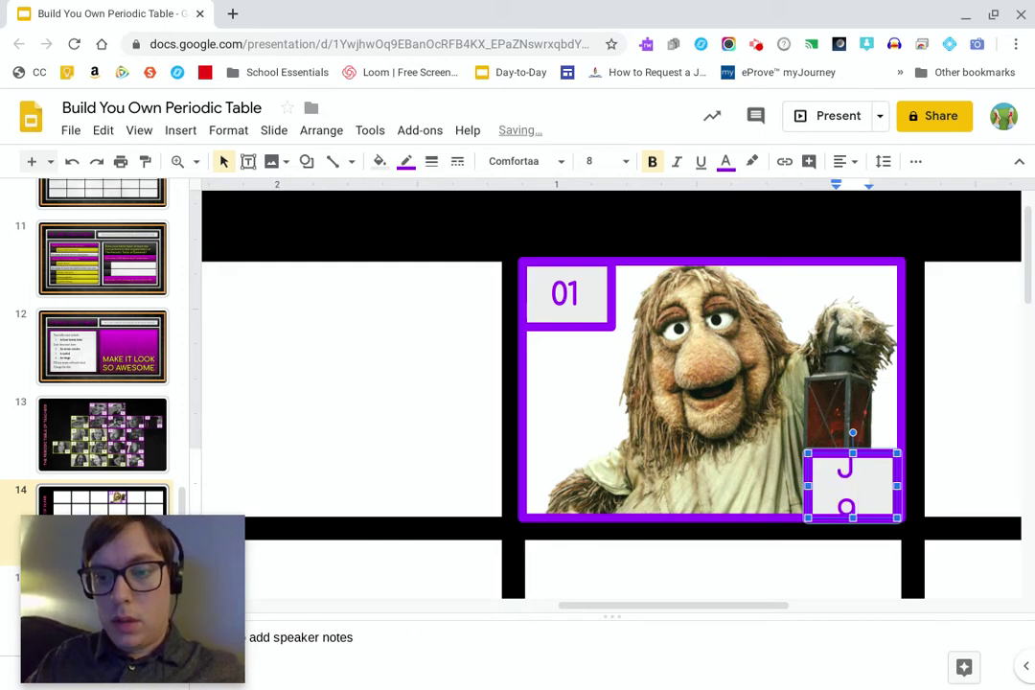
pyautogui.moveTo(808, 485)
pyautogui.mouseDown()
pyautogui.moveTo(784, 488)
pyautogui.moveTo(796, 485)
pyautogui.mouseUp()
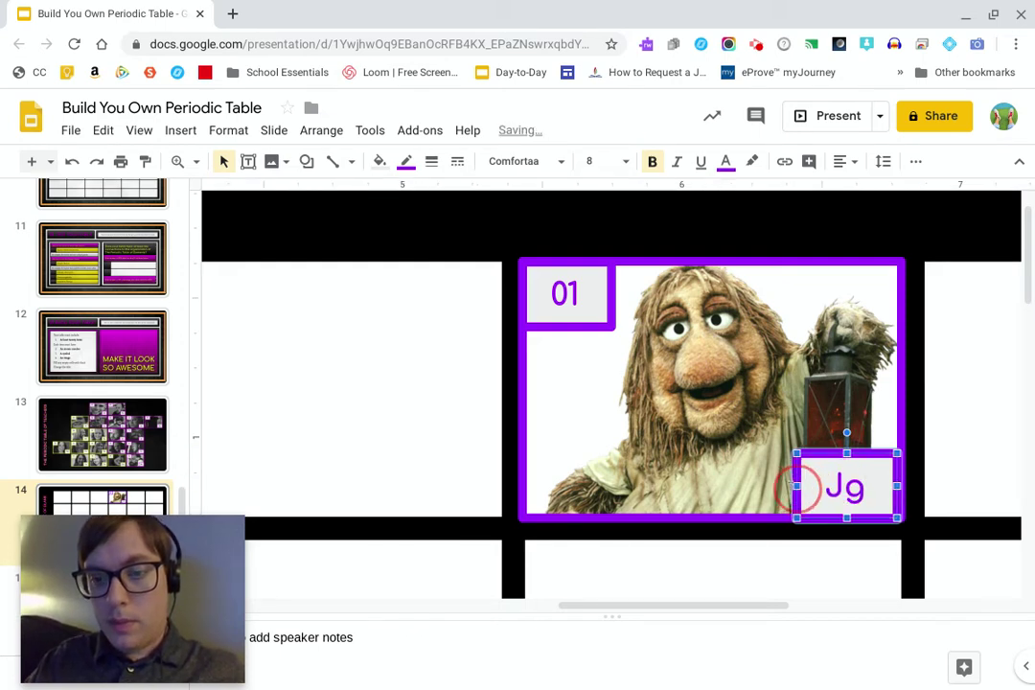
pyautogui.click(445, 235)
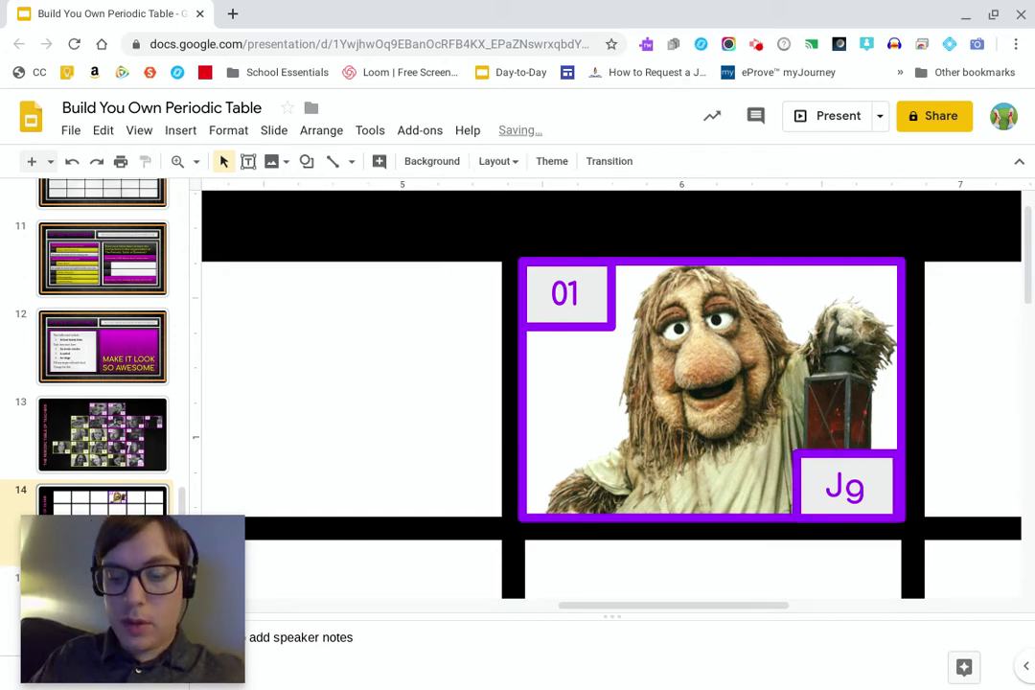
pyautogui.hotkey('ctrl', 'alt', '-')
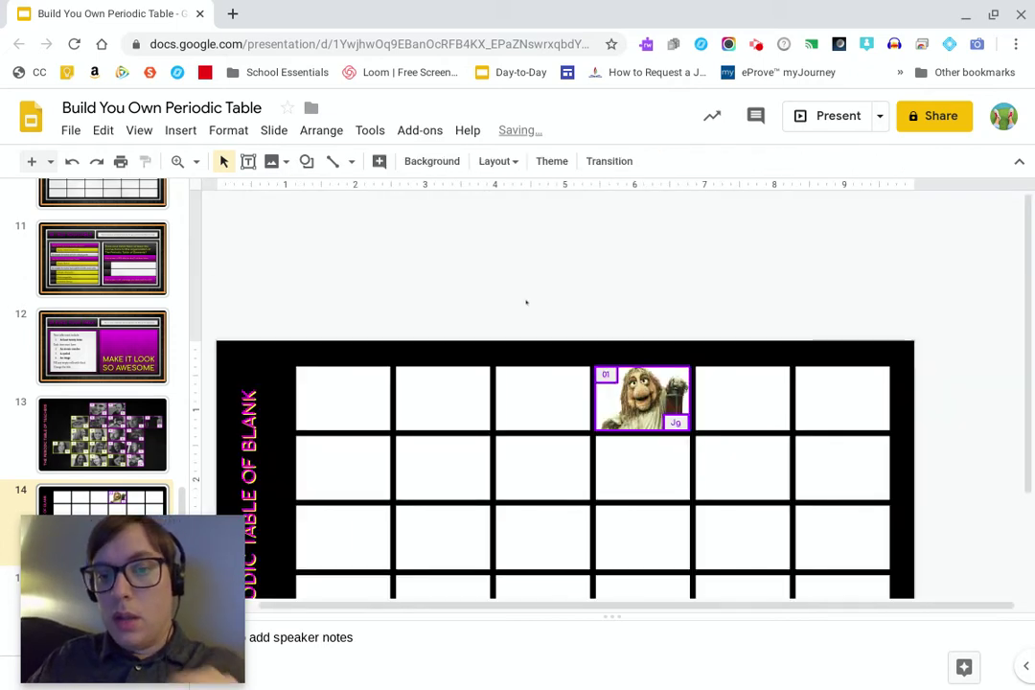
pyautogui.scroll(-3, 526, 303)
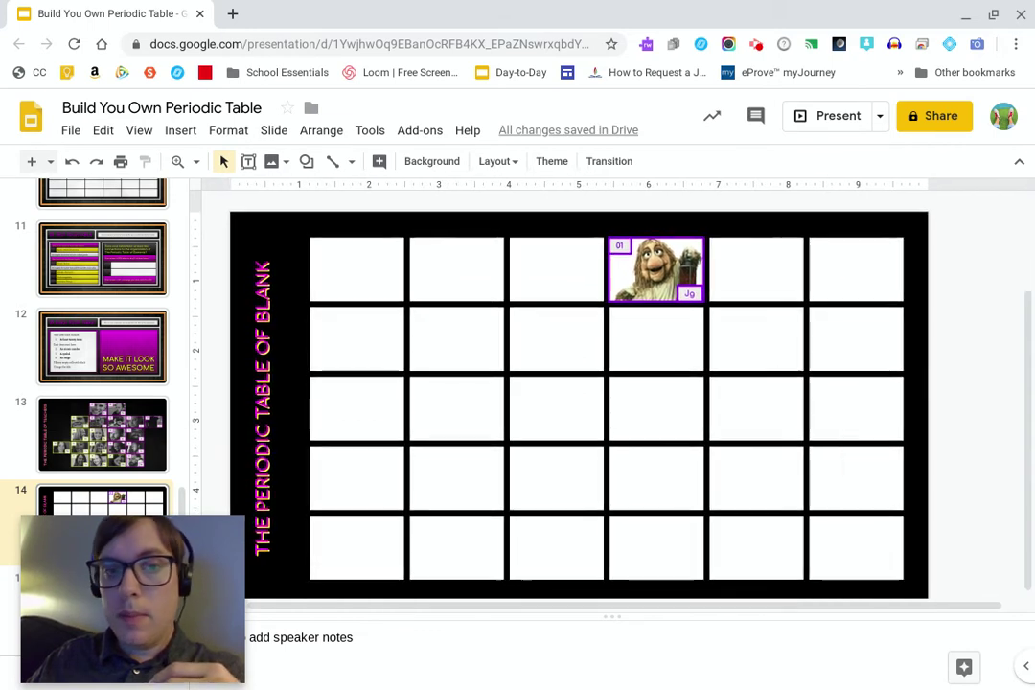
pyautogui.click(180, 130)
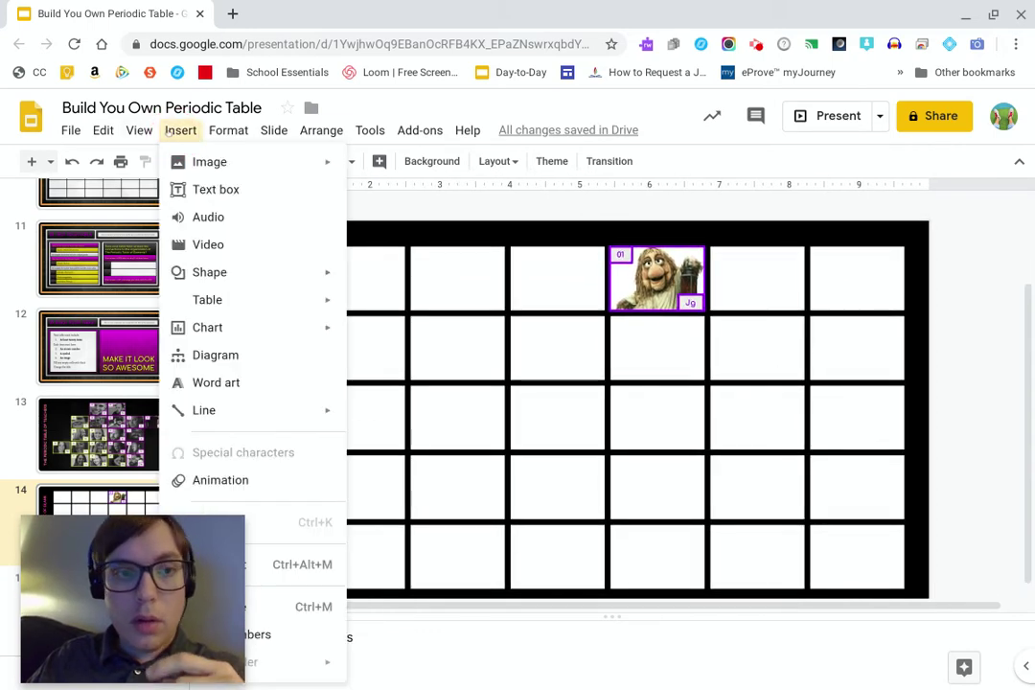
pyautogui.moveTo(220, 162)
pyautogui.click(564, 199)
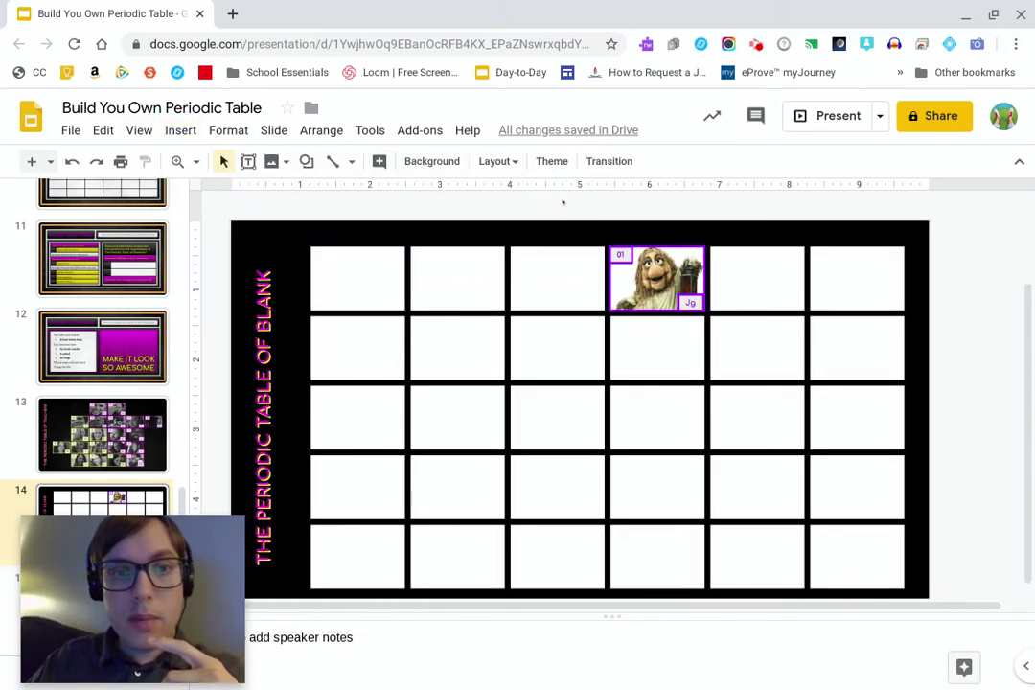
pyautogui.click(182, 130)
pyautogui.click(182, 130)
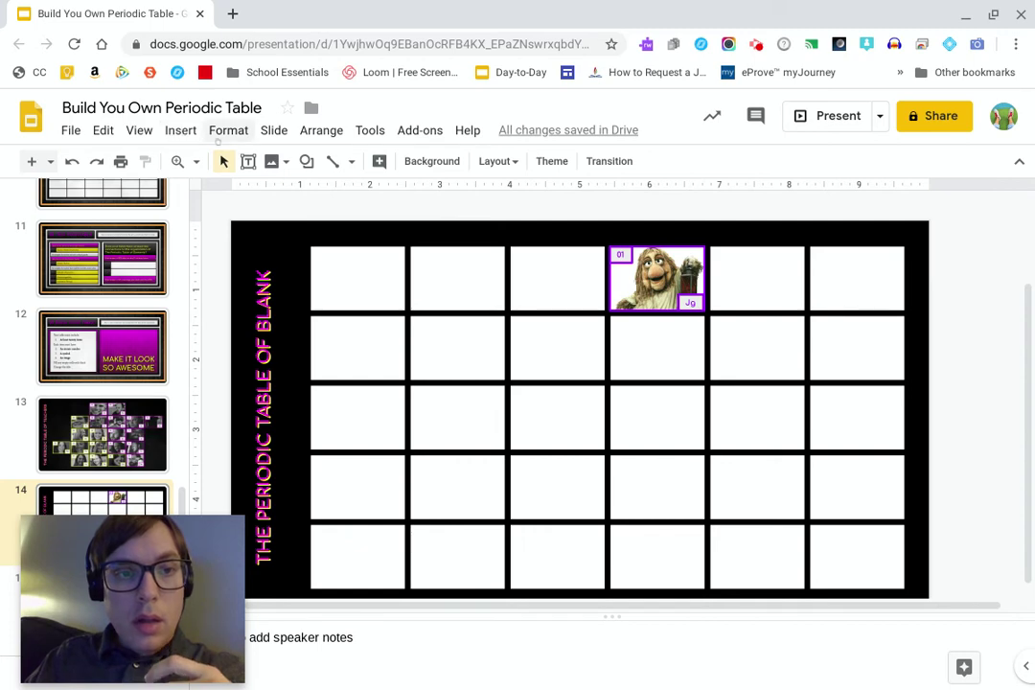
# Step: Upload the image 7e97a-sprocket.png from the computer's Images folder onto the slide
pyautogui.click(271, 161)
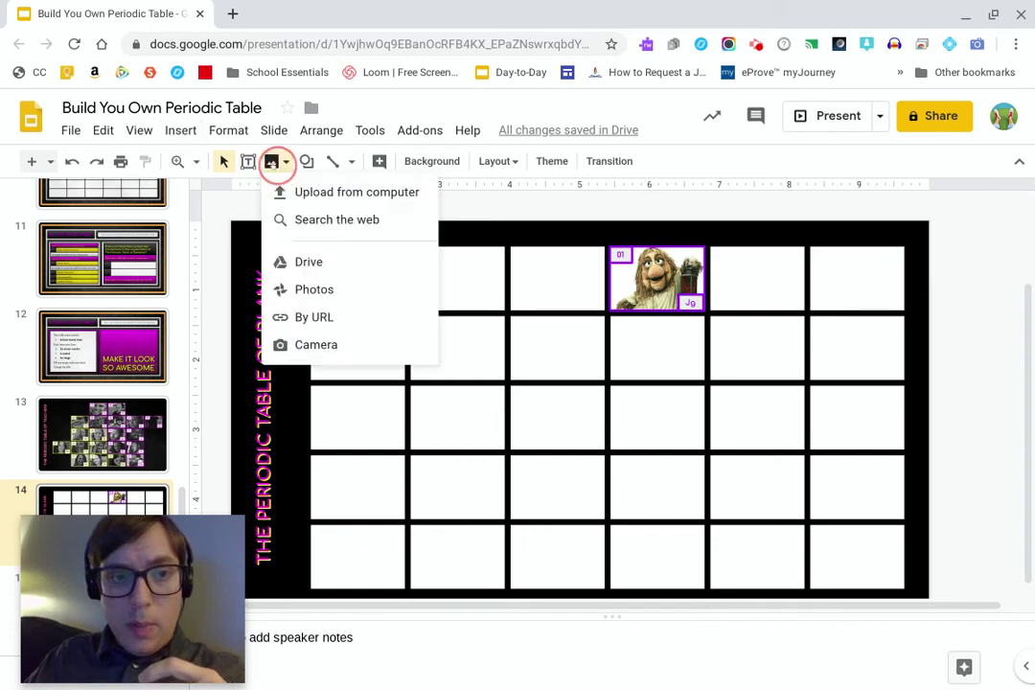
pyautogui.click(300, 192)
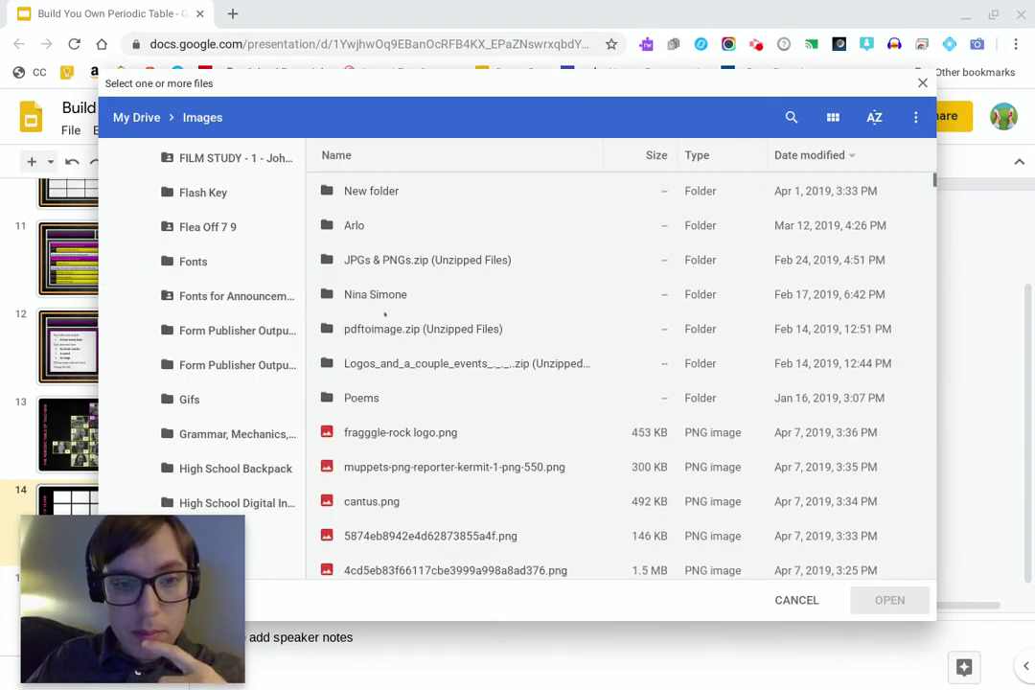
pyautogui.scroll(-5, 399, 420)
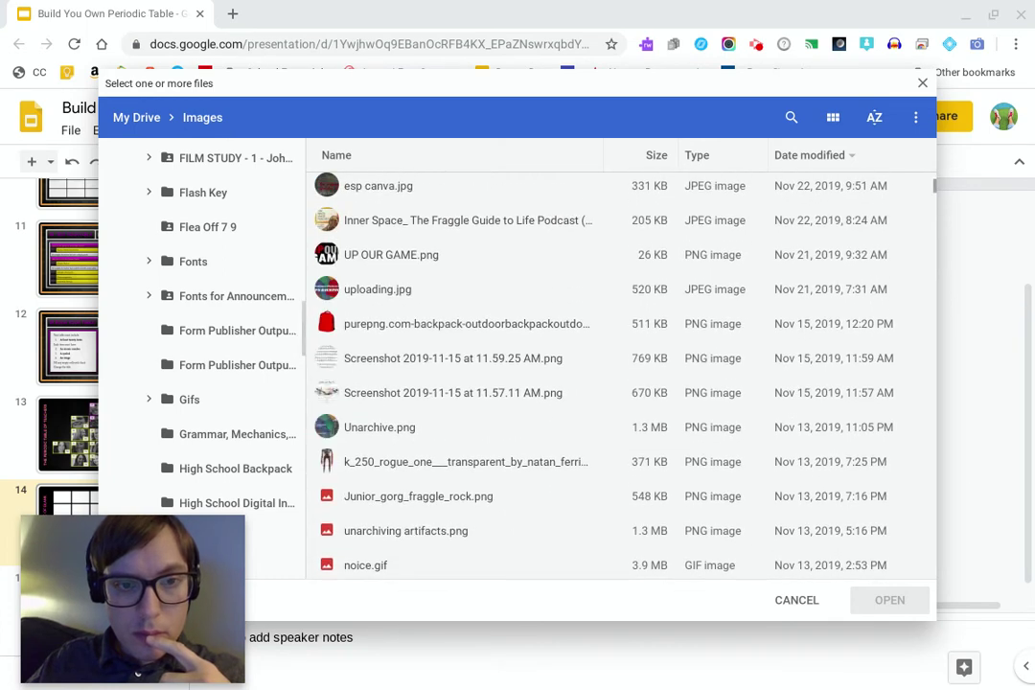
pyautogui.scroll(-3, 614, 374)
pyautogui.scroll(-1, 613, 374)
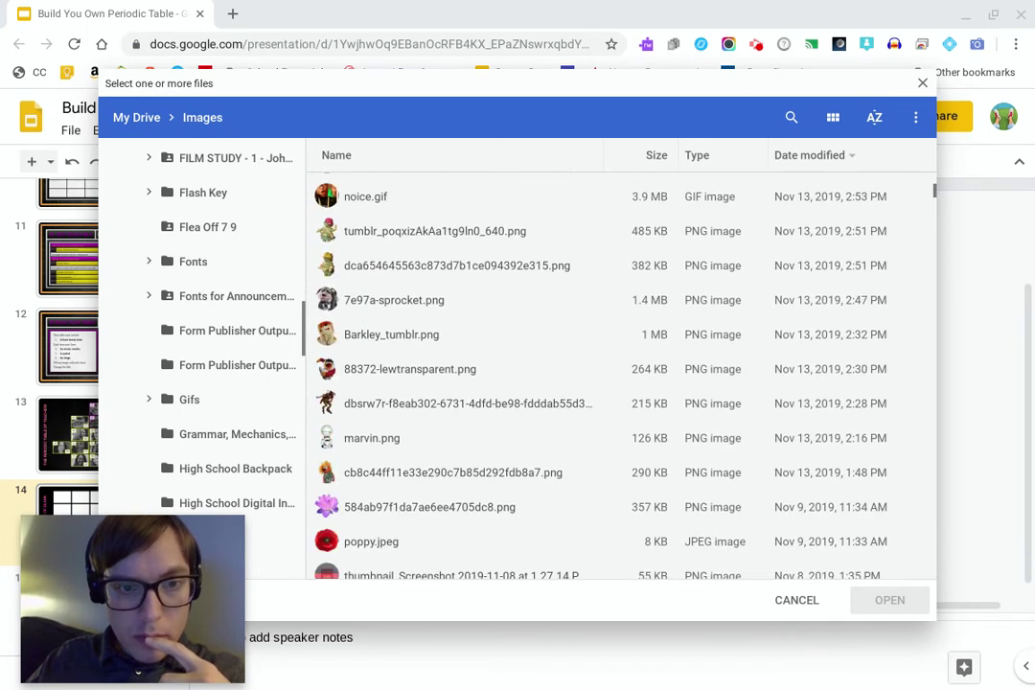
pyautogui.doubleClick(356, 302)
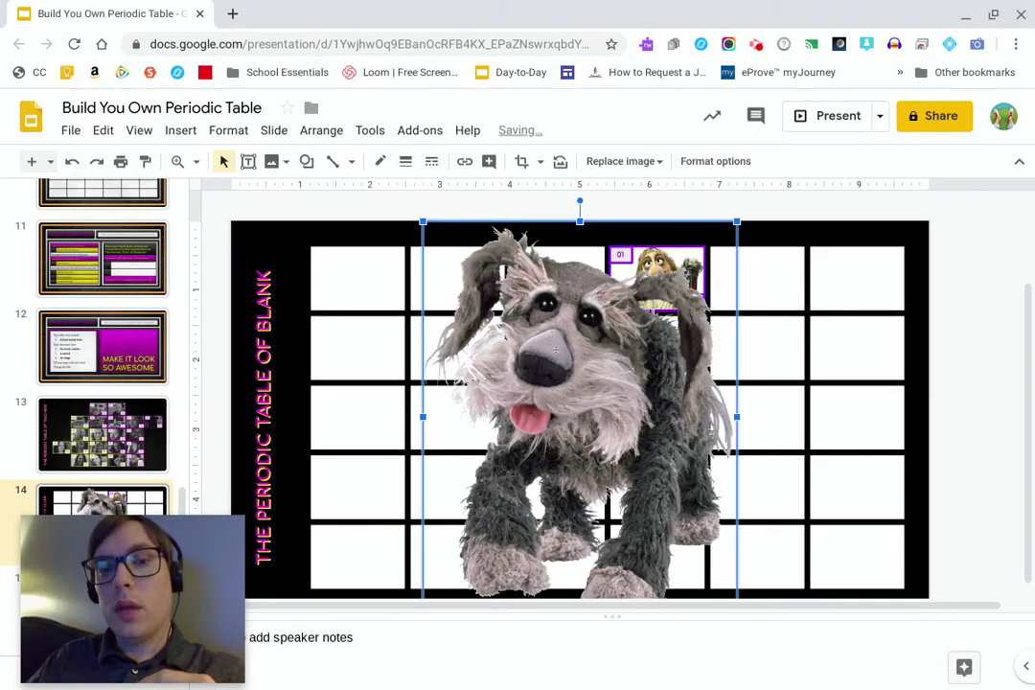
# Step: Shrink the dog image to one cell's width and position it in the third column, starting at the second row
pyautogui.moveTo(474, 301); pyautogui.dragTo(392, 294)
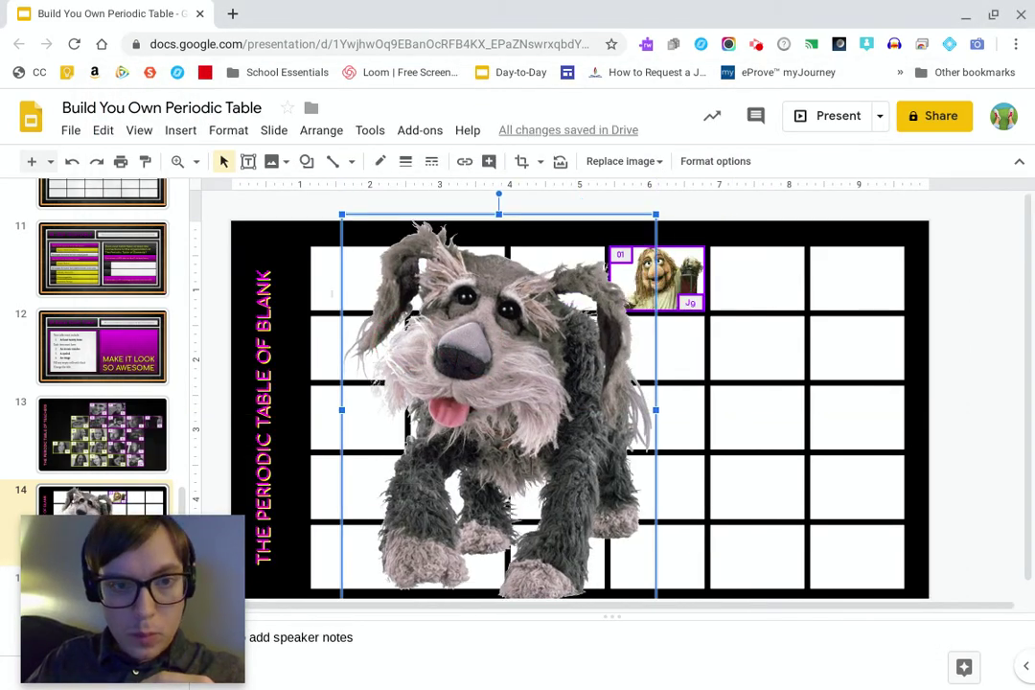
pyautogui.moveTo(335, 210); pyautogui.dragTo(468, 373)
pyautogui.moveTo(585, 405); pyautogui.dragTo(537, 349)
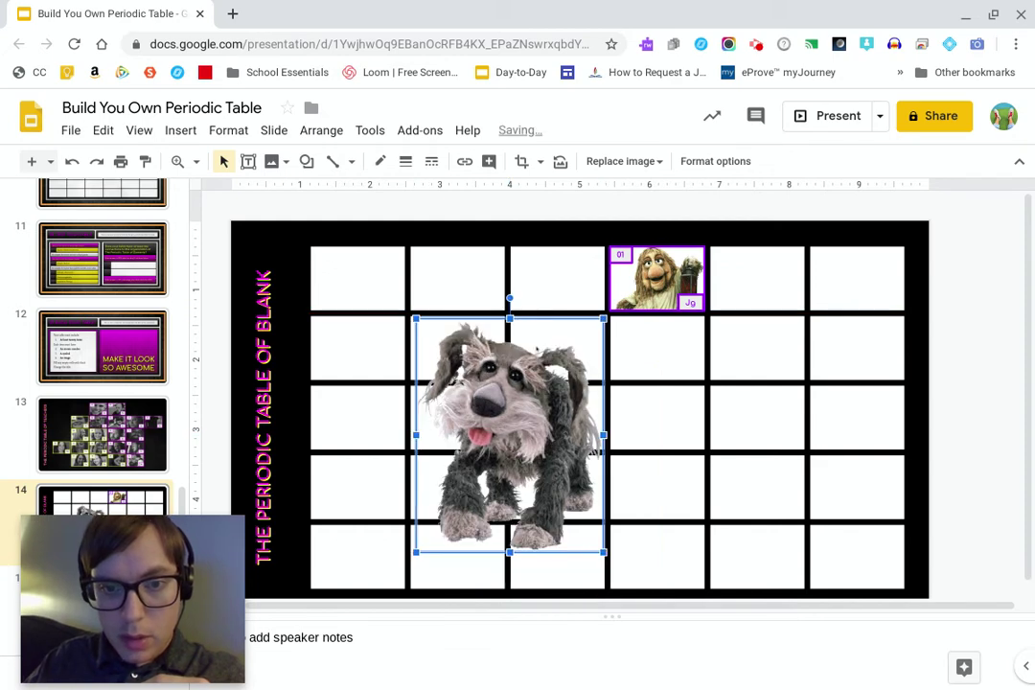
pyautogui.click(410, 553)
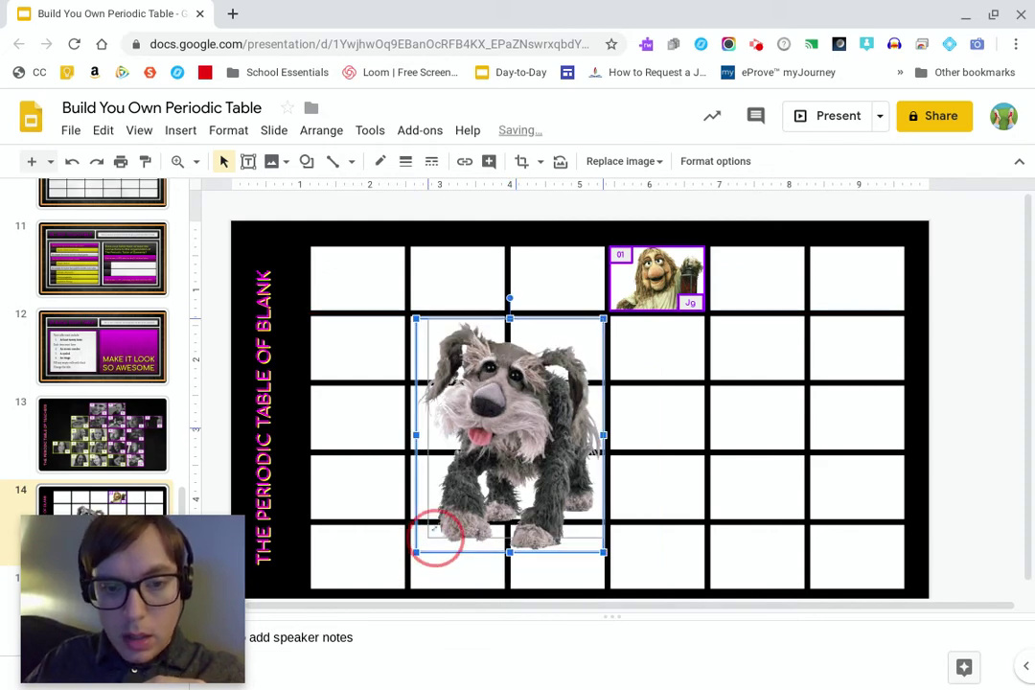
pyautogui.moveTo(522, 449)
pyautogui.mouseDown()
pyautogui.moveTo(542, 436)
pyautogui.moveTo(510, 433)
pyautogui.mouseUp()
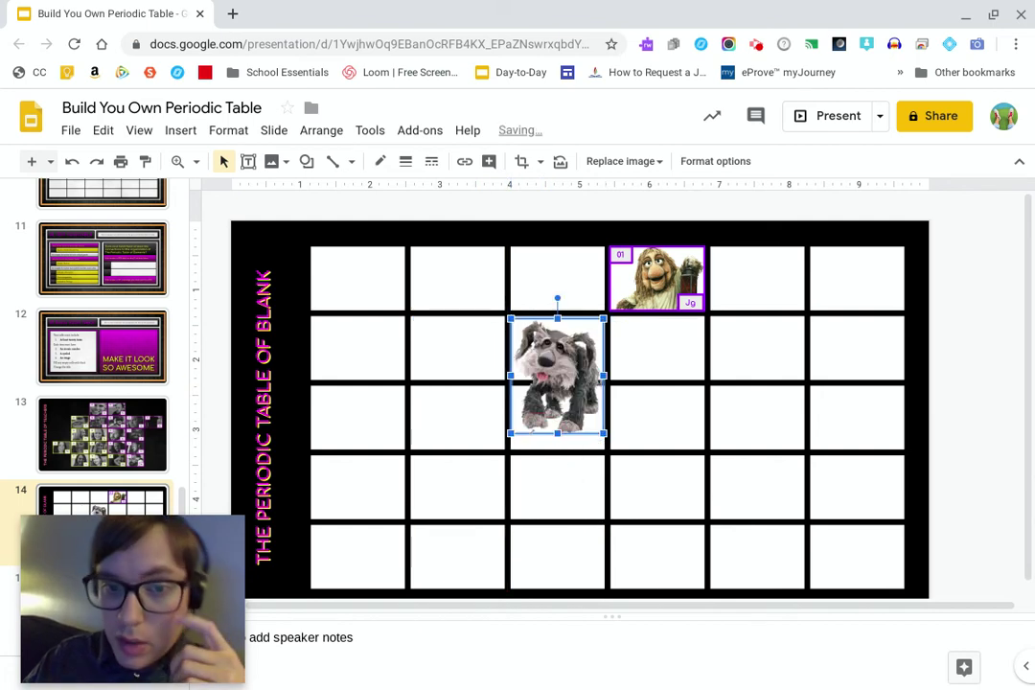